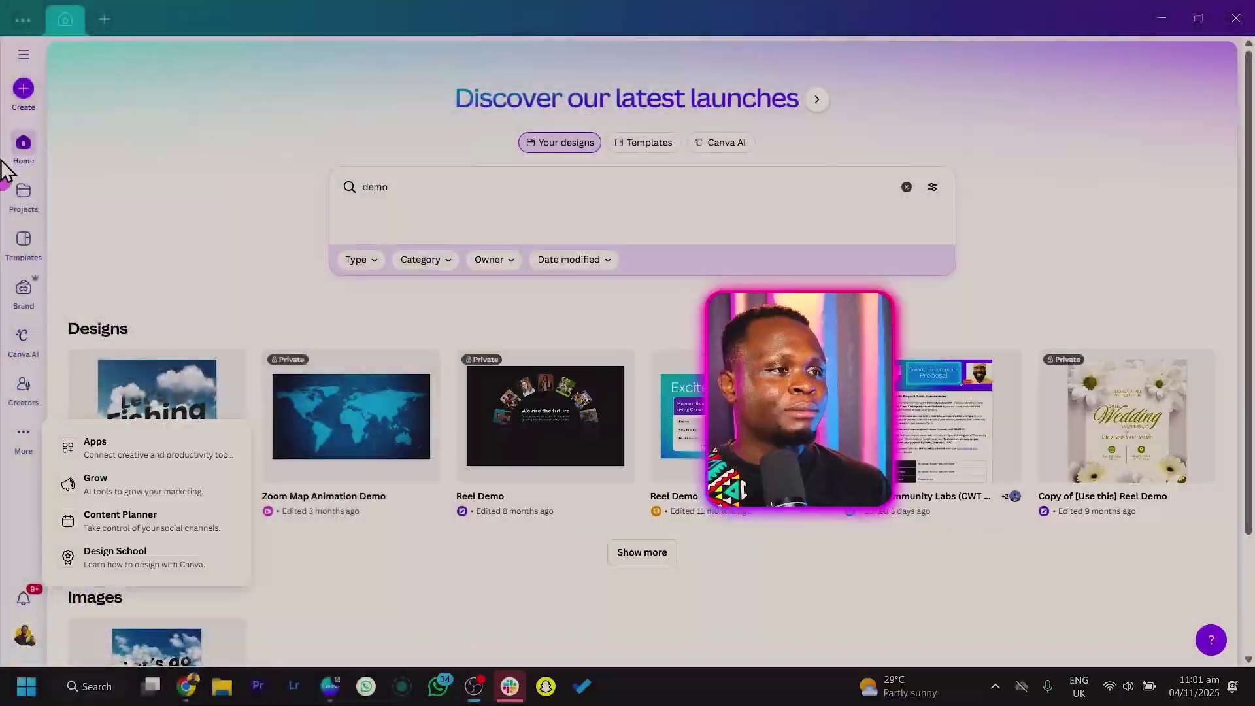
Create a new blank Social Media design from the popular social media formats.
{"action": "left_click", "coordinate": [31, 142]}
{"action": "left_click", "coordinate": [19, 92]}
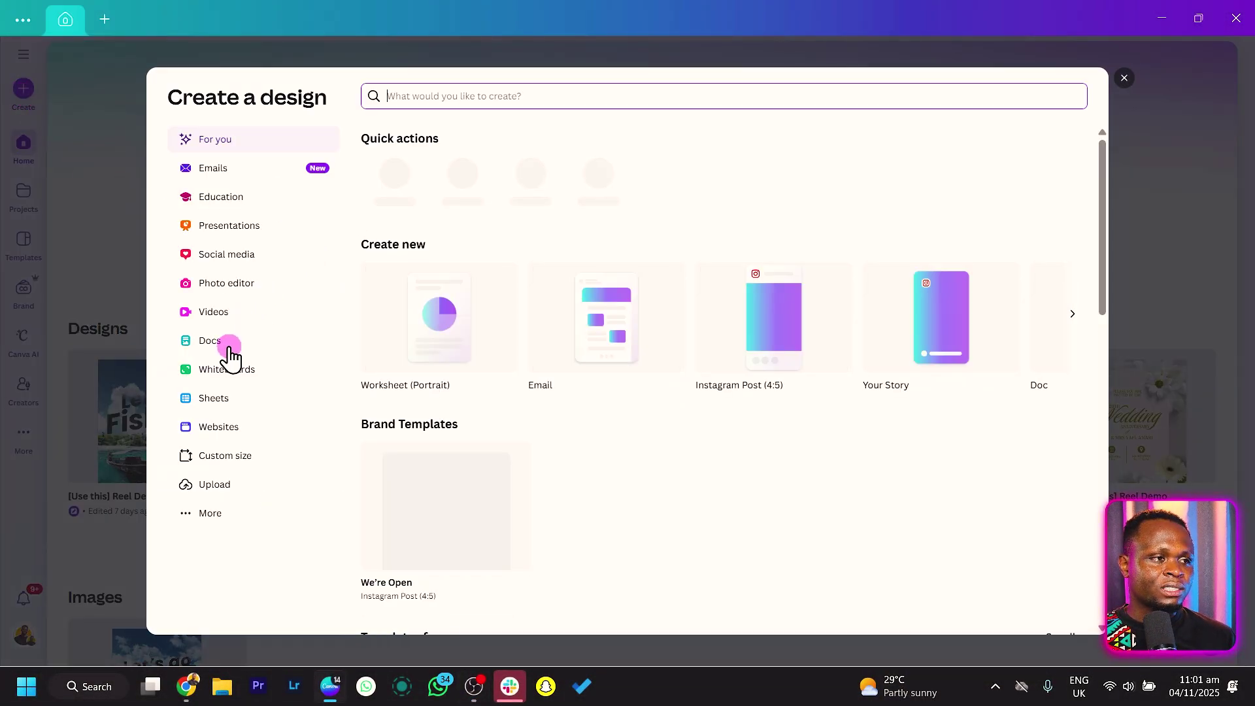
{"action": "left_click", "coordinate": [236, 258]}
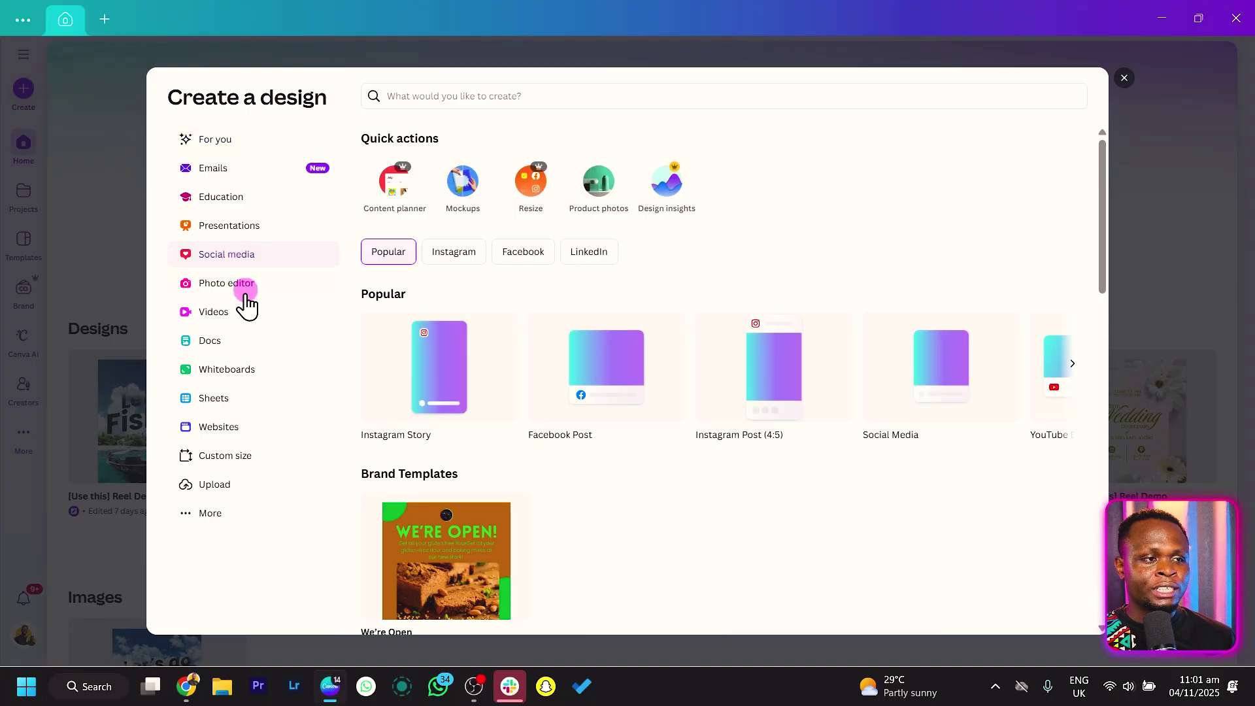
{"action": "left_click", "coordinate": [937, 358]}
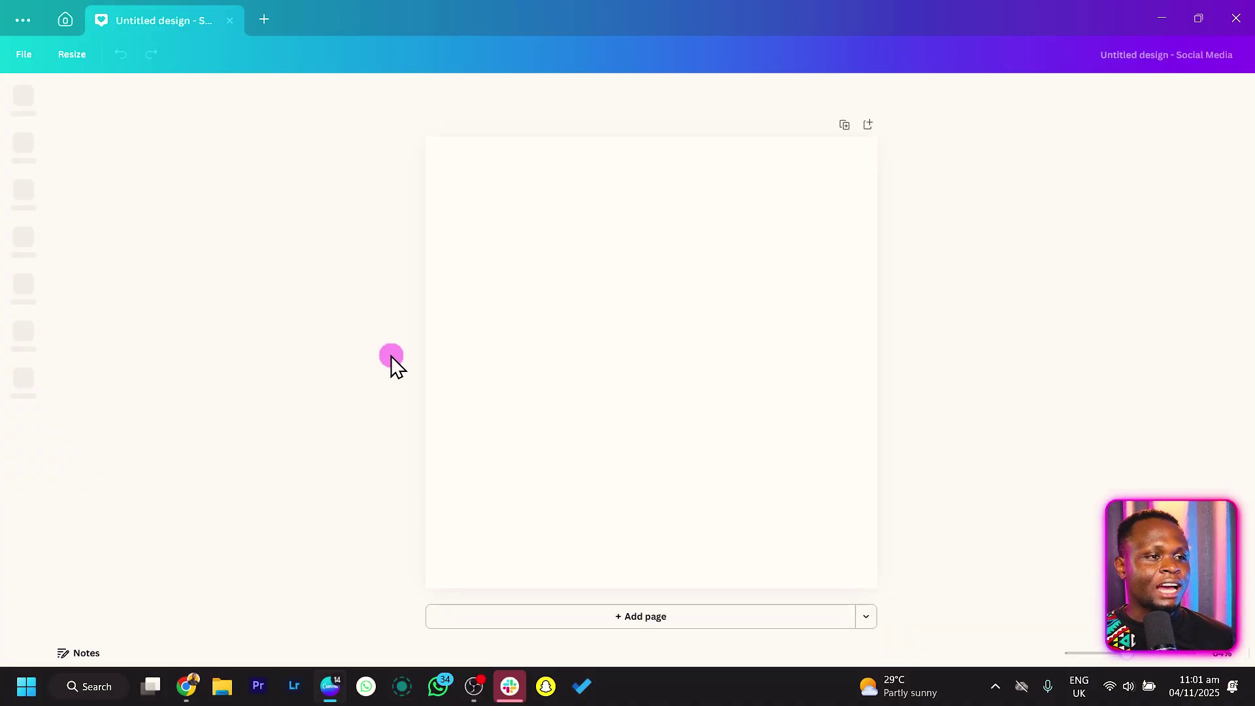
Add a text box to the page, enlarge it to about size 65 and replace its text with "Gradient".
{"action": "left_click", "coordinate": [589, 325]}
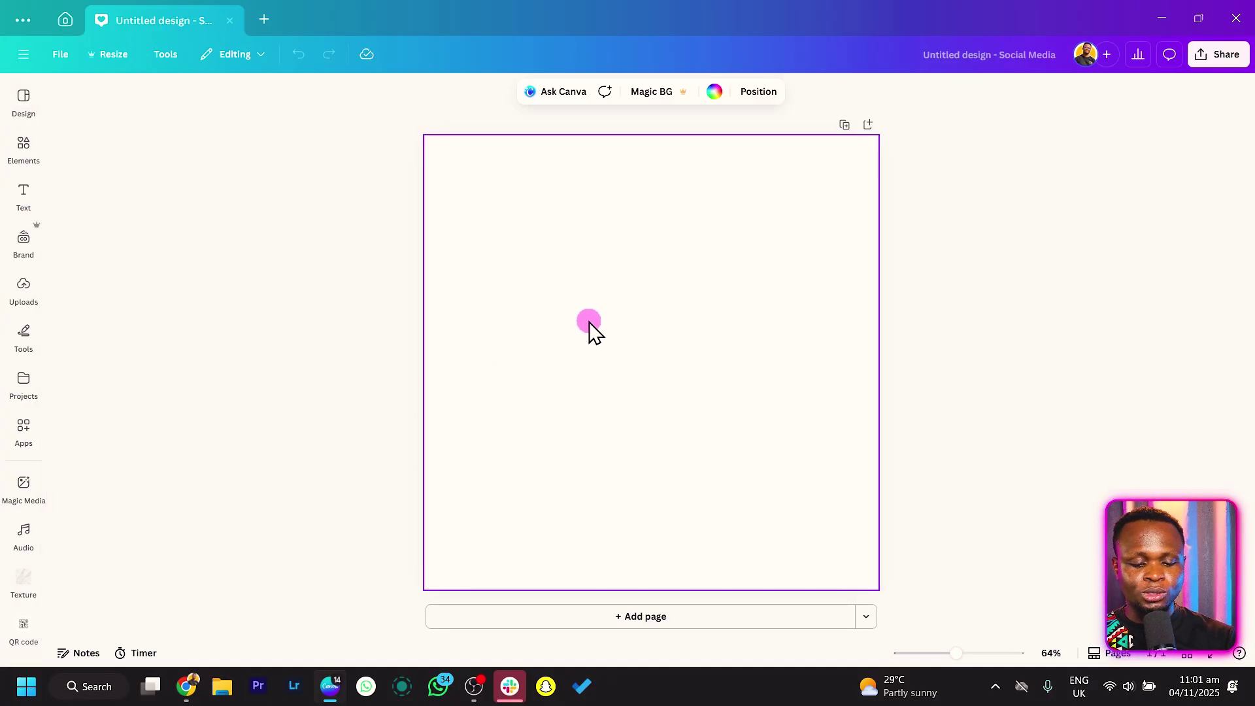
{"action": "key", "text": "t"}
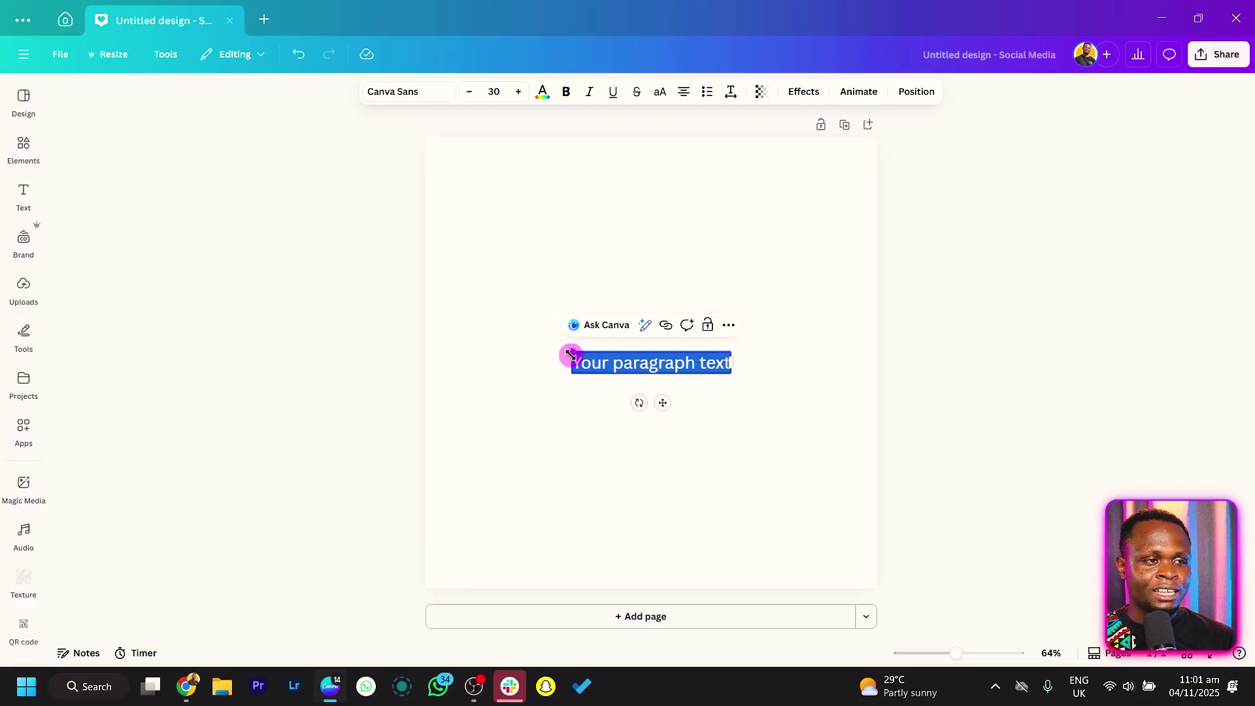
{"action": "left_click_drag", "start_coordinate": [571, 354], "coordinate": [486, 282]}
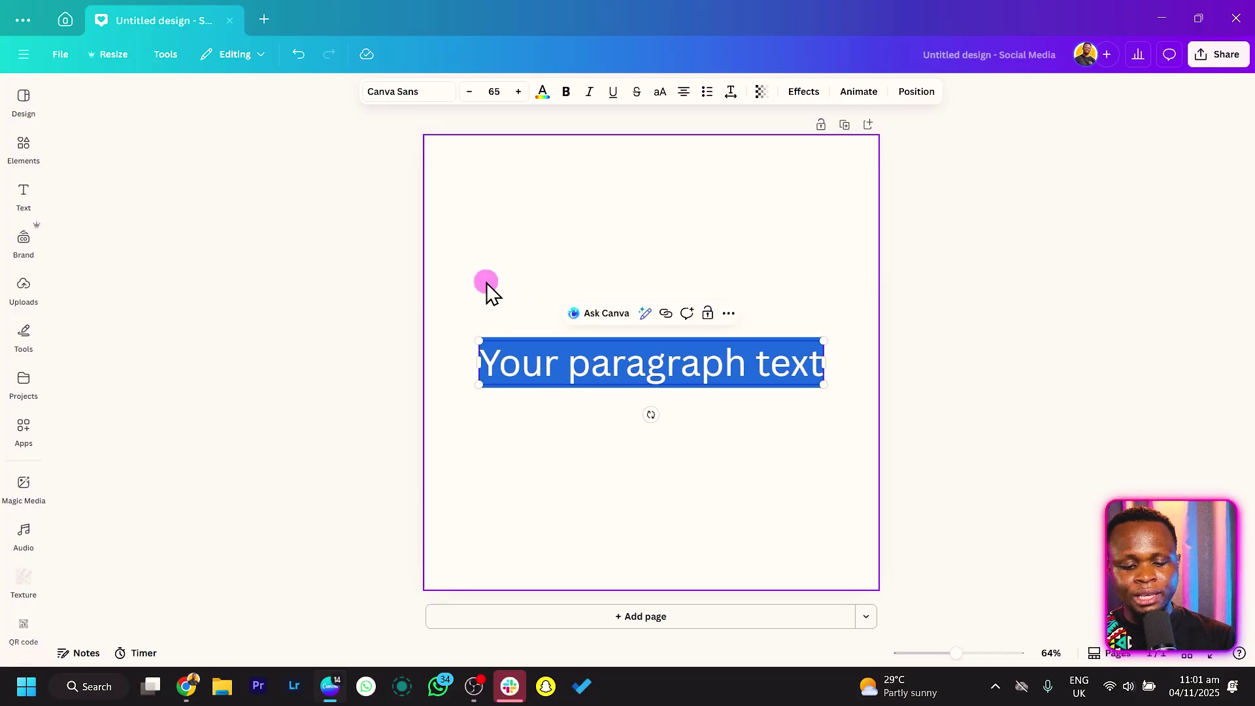
{"action": "type", "text": "Gradient"}
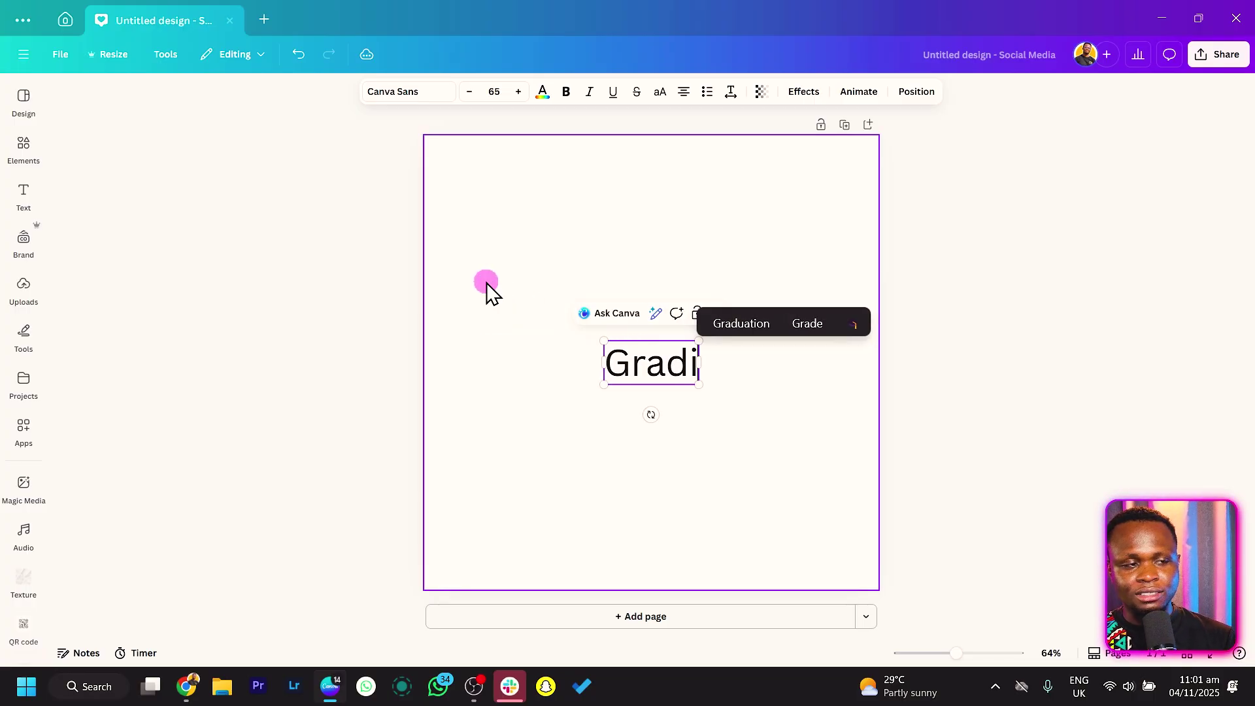
Set the "Gradient" text to the Champion Gothic Featherweight font and enlarge it to about size 235.
{"action": "key", "text": "ctrl+a"}
{"action": "left_click", "coordinate": [413, 93]}
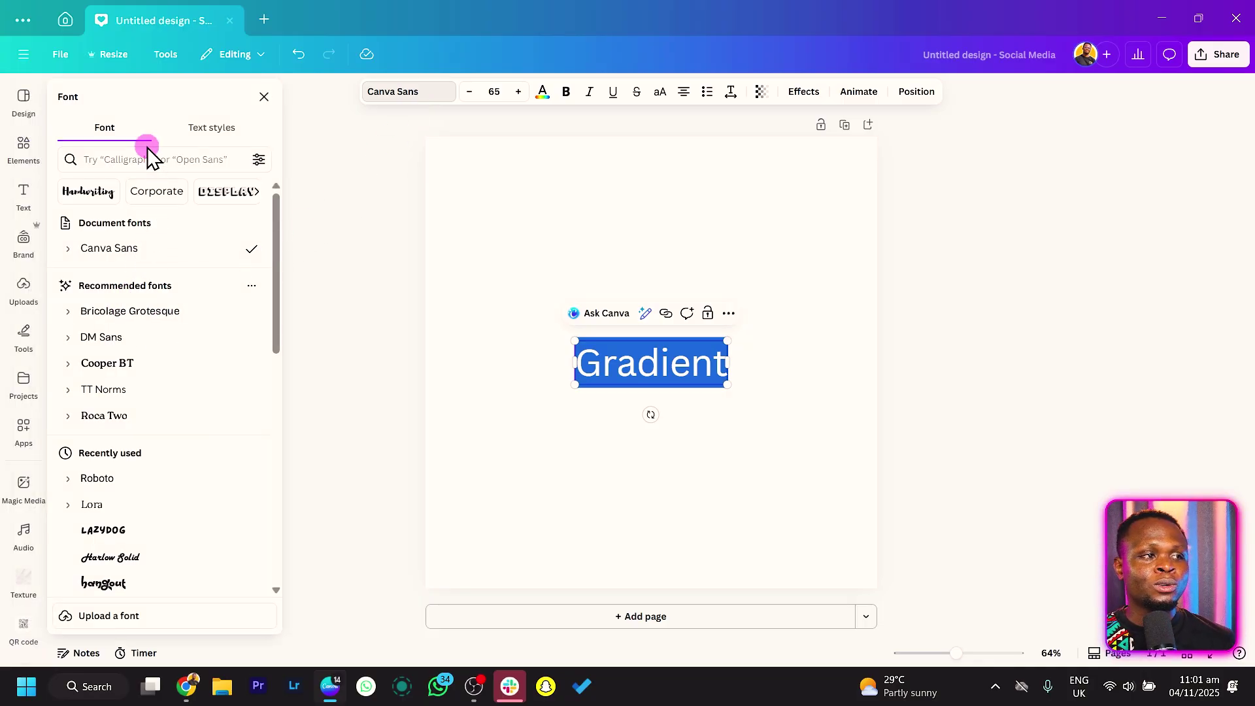
{"action": "key", "text": "Escape"}
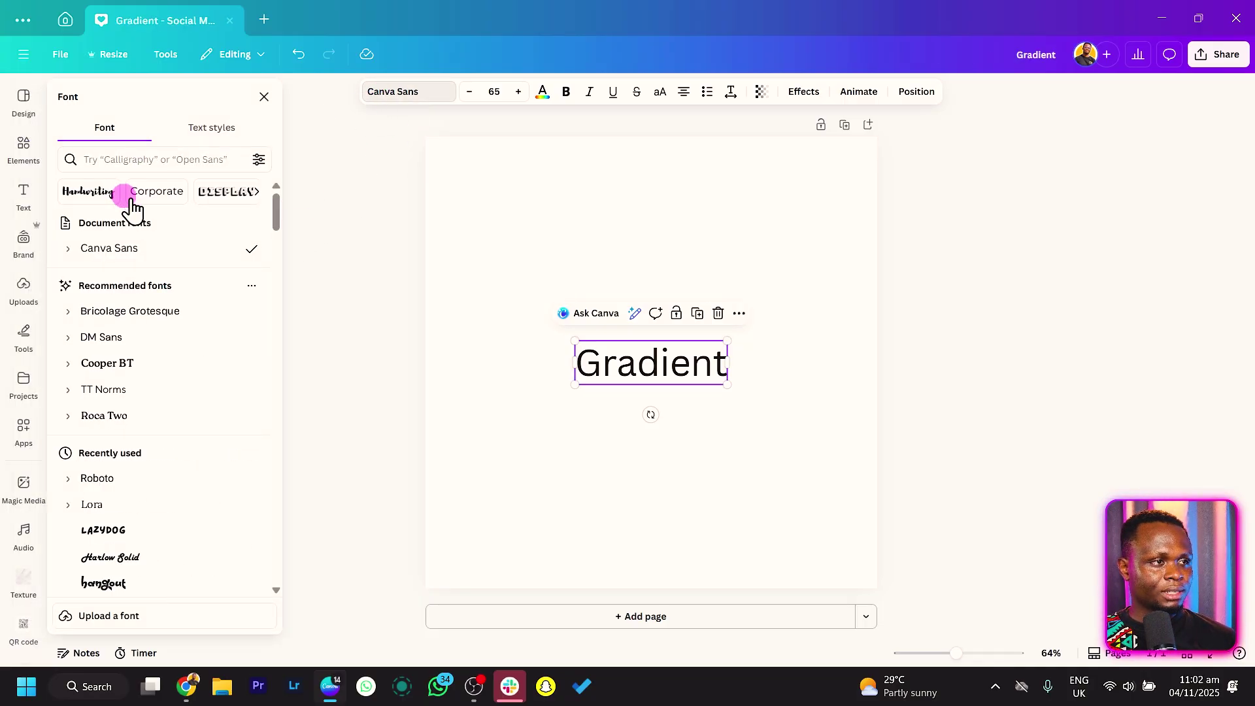
{"action": "left_click_drag", "start_coordinate": [279, 211], "coordinate": [282, 270]}
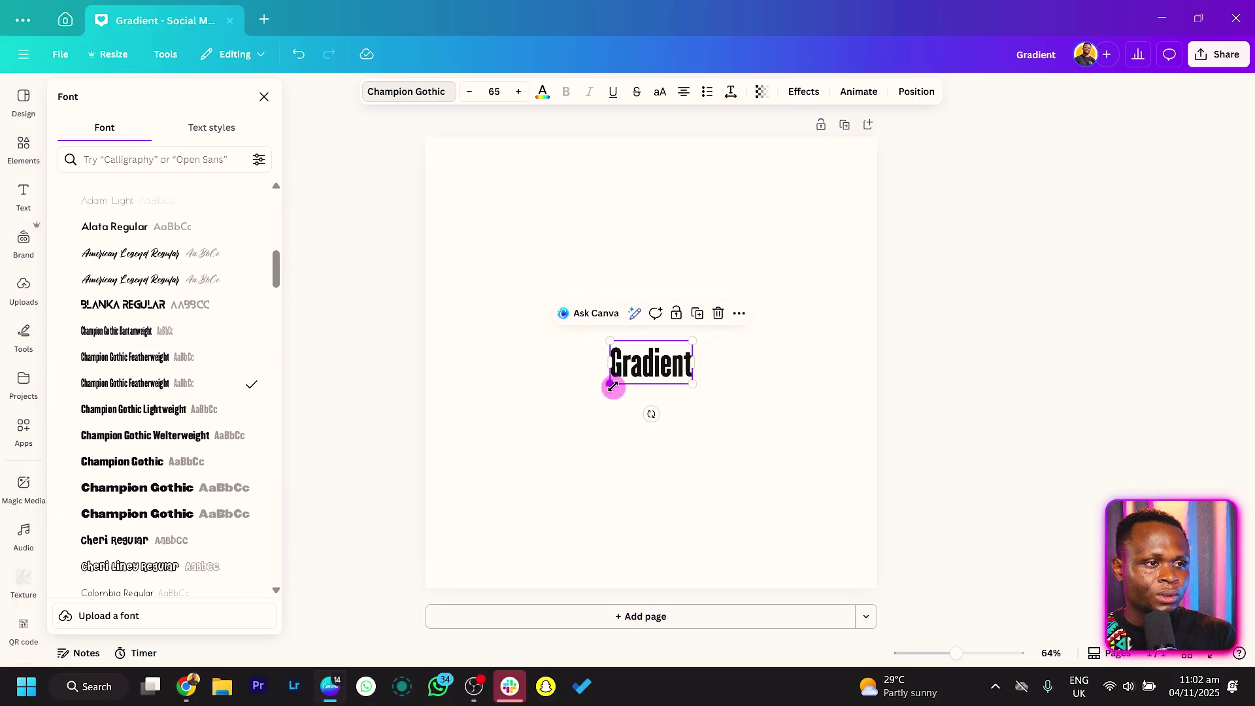
{"action": "left_click_drag", "start_coordinate": [609, 383], "coordinate": [546, 463]}
{"action": "left_click", "coordinate": [548, 466]}
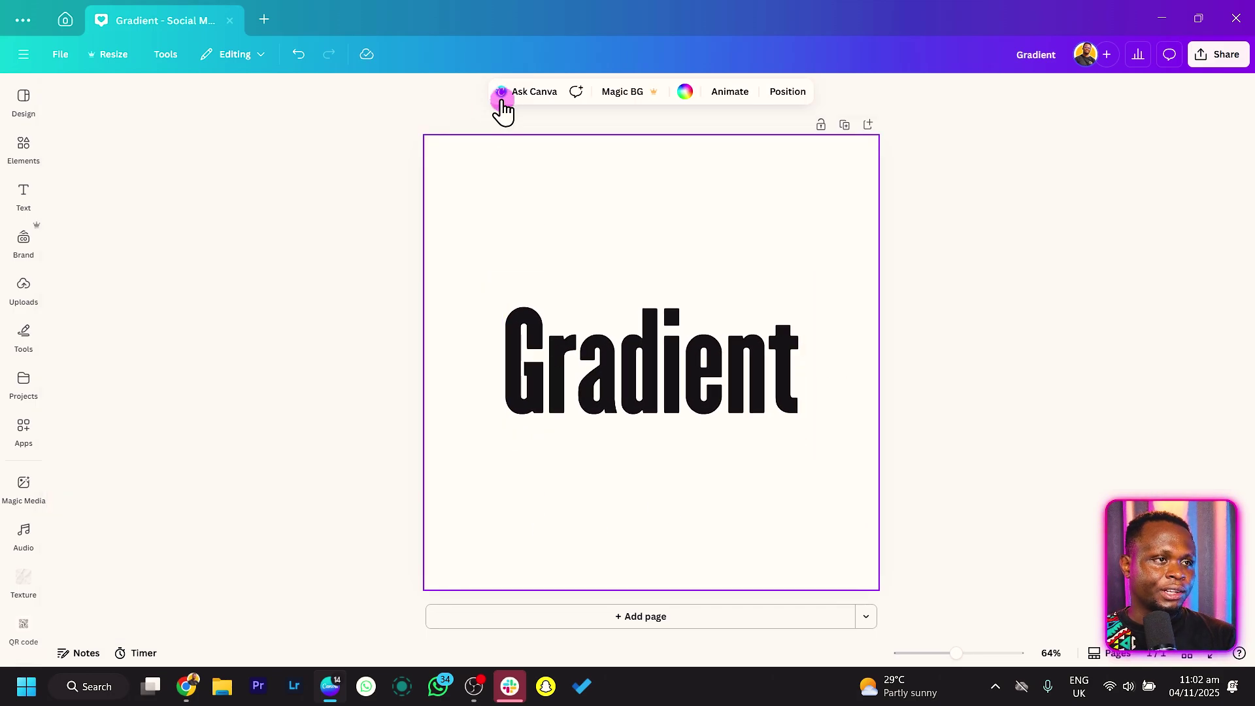
Set the page background to black from the document colours.
{"action": "left_click", "coordinate": [686, 93]}
{"action": "left_click", "coordinate": [103, 201]}
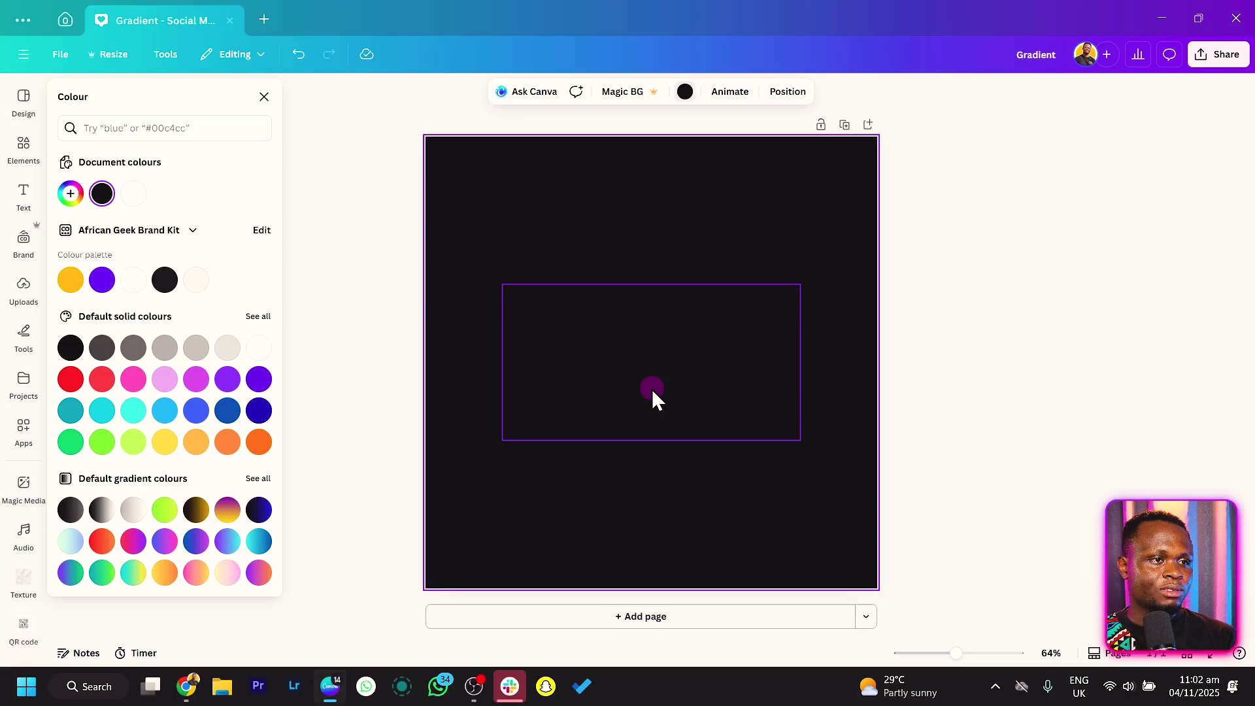
Apply a horizontal gradient to the "Gradient" text, running from purple #9D00D4 to pink #CF005D.
{"action": "left_click", "coordinate": [642, 343]}
{"action": "left_click", "coordinate": [535, 86]}
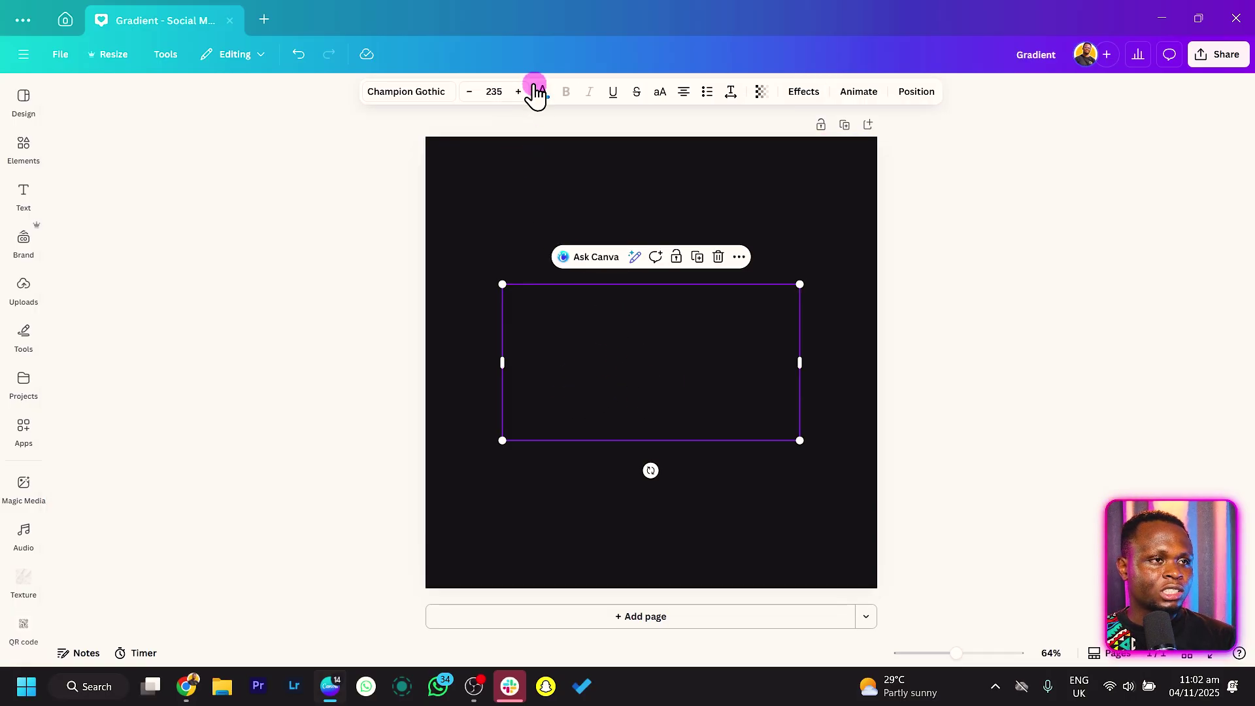
{"action": "left_click", "coordinate": [545, 94]}
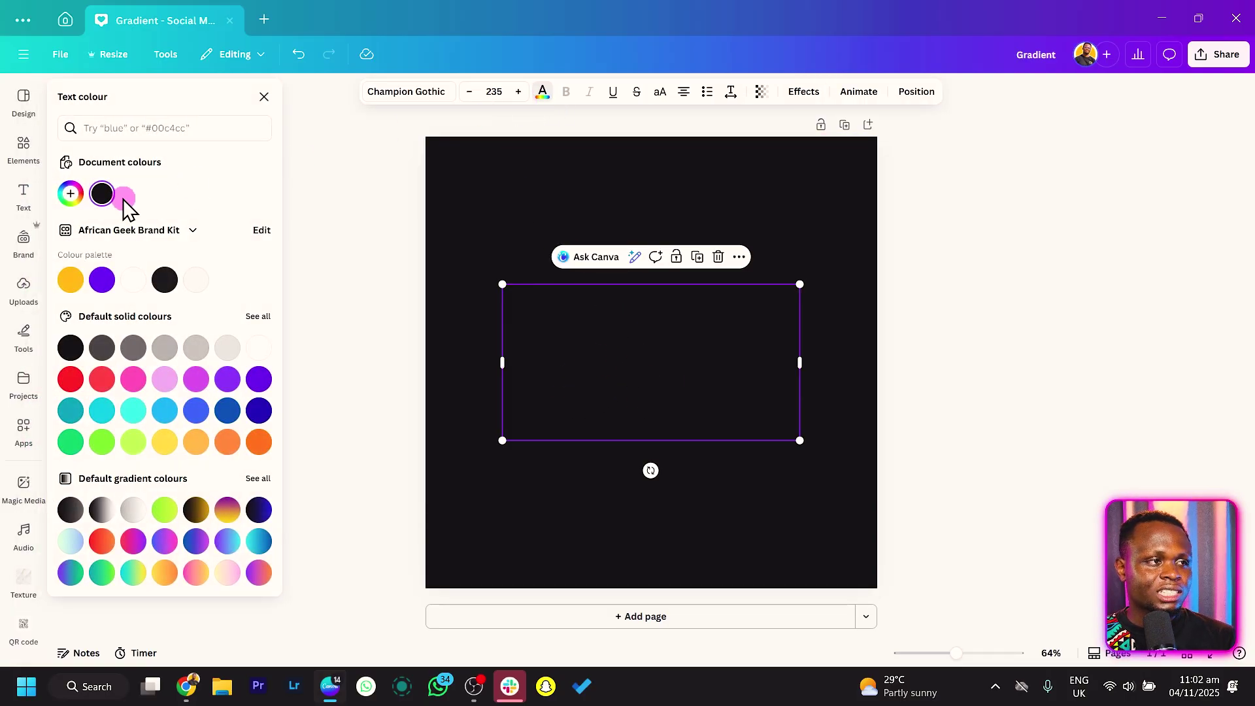
{"action": "left_click", "coordinate": [71, 194]}
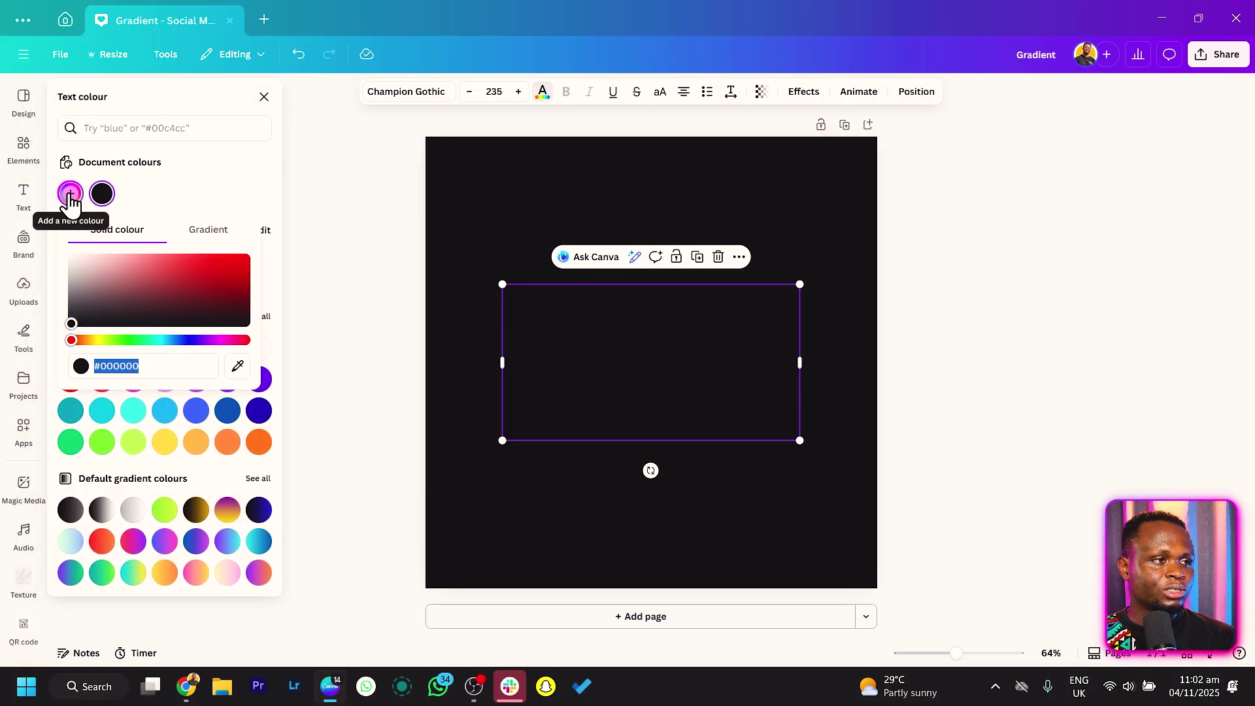
{"action": "left_click", "coordinate": [210, 232]}
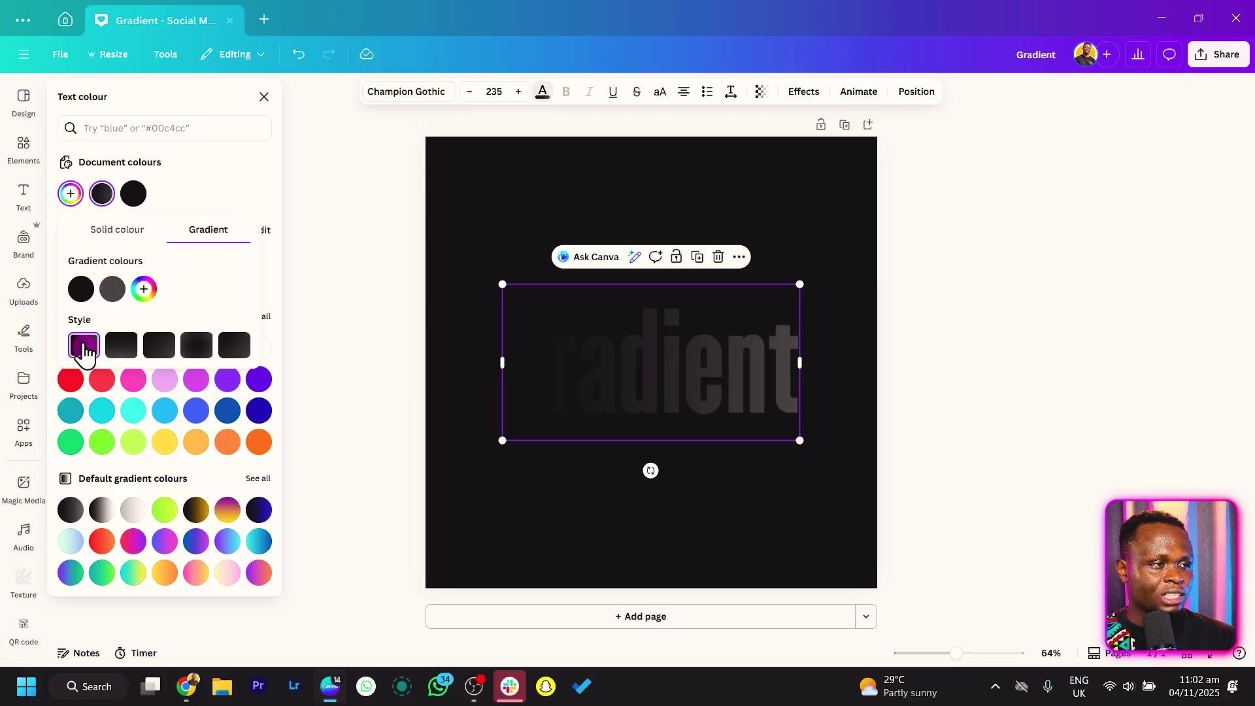
{"action": "left_click", "coordinate": [82, 291]}
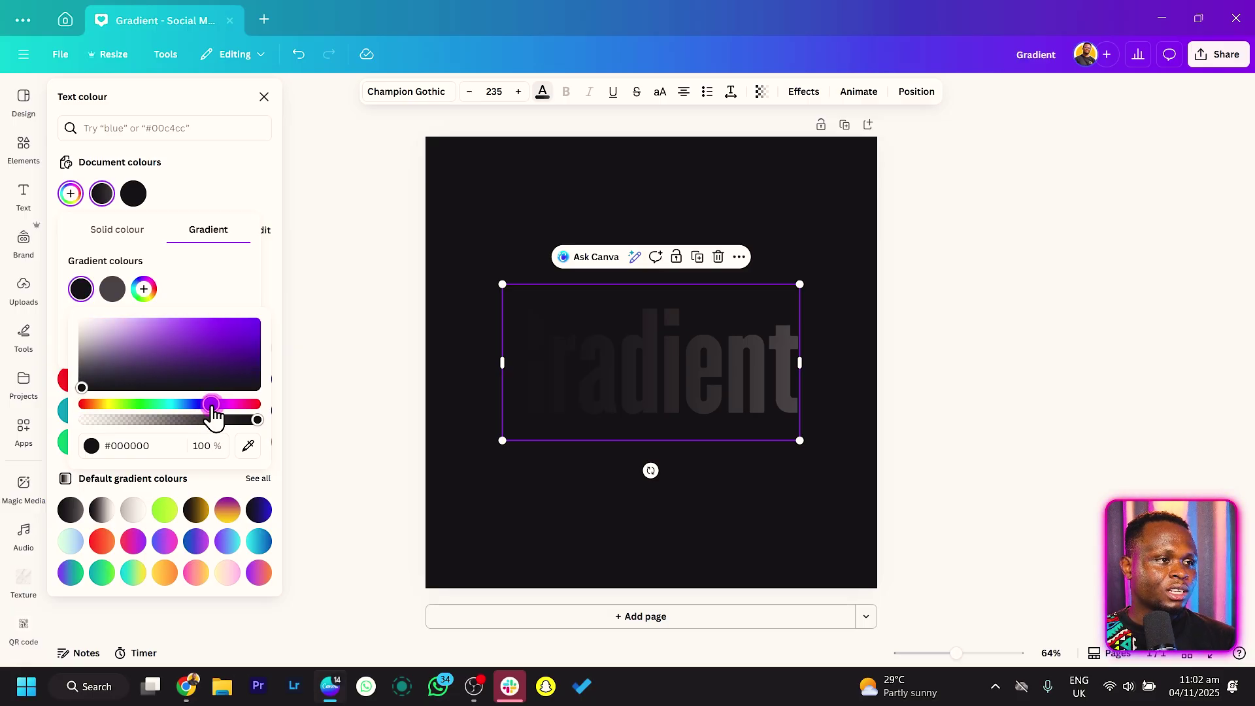
{"action": "left_click_drag", "start_coordinate": [230, 370], "coordinate": [287, 340]}
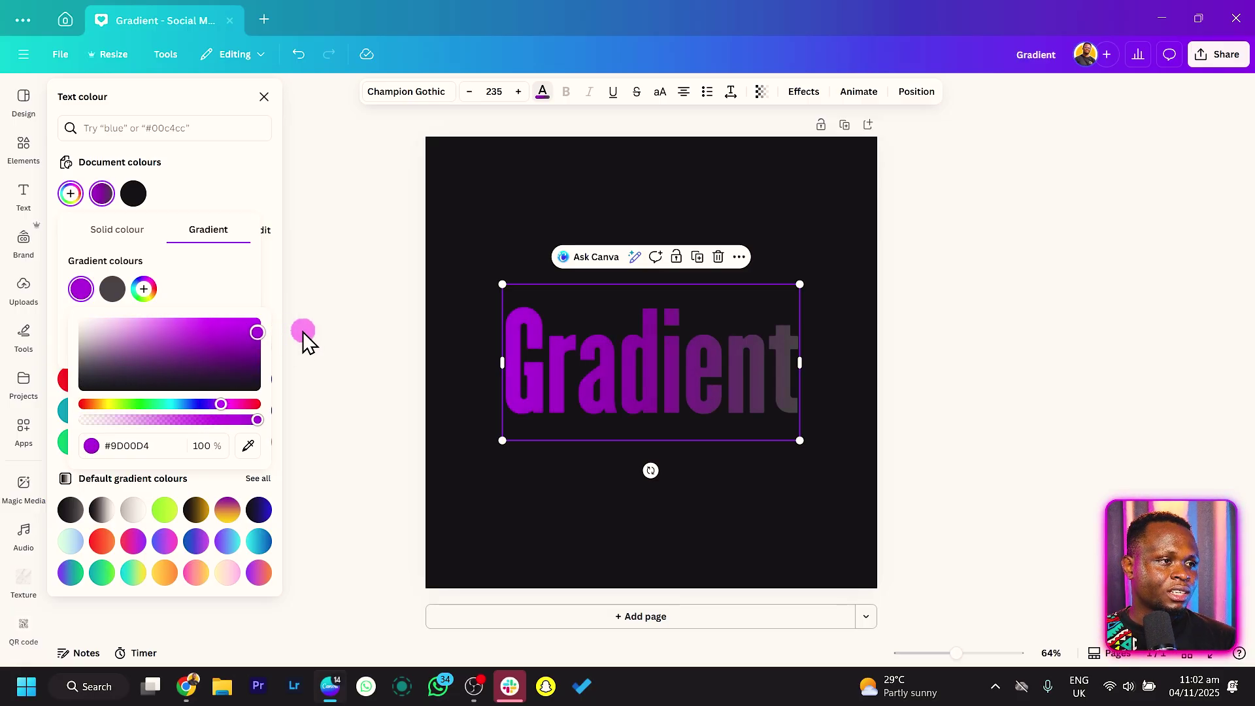
{"action": "left_click", "coordinate": [108, 291]}
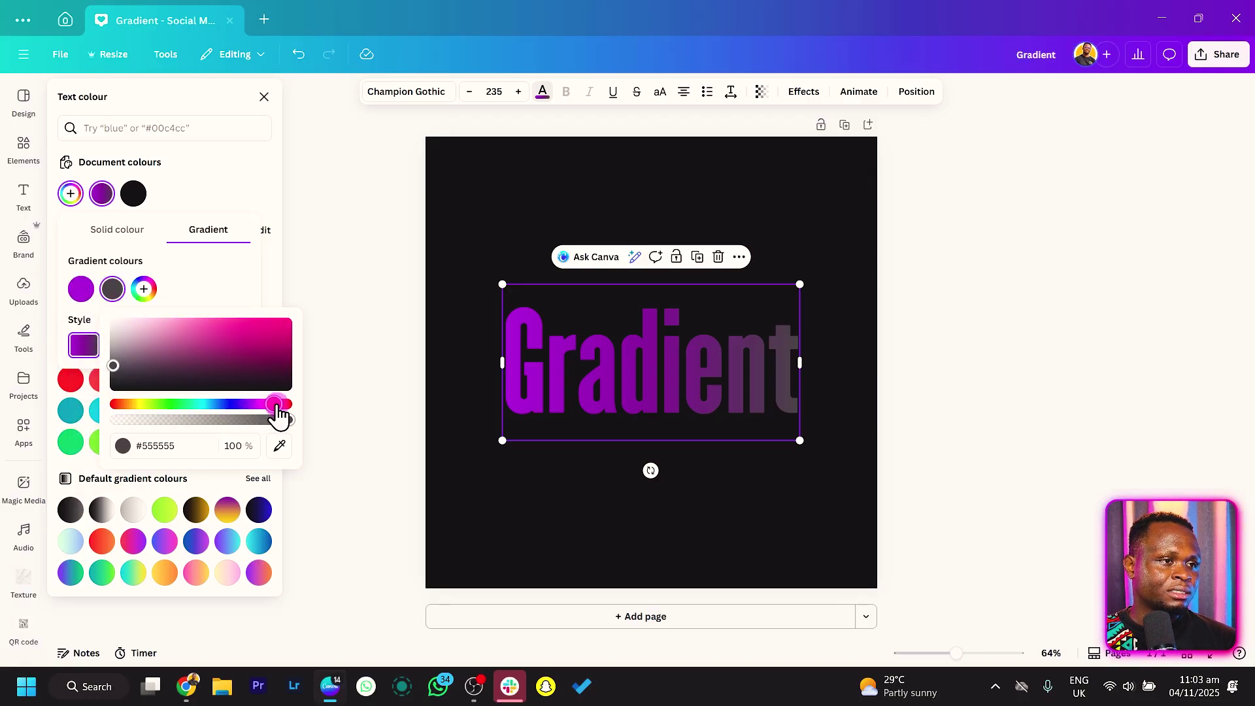
{"action": "left_click_drag", "start_coordinate": [235, 367], "coordinate": [334, 344]}
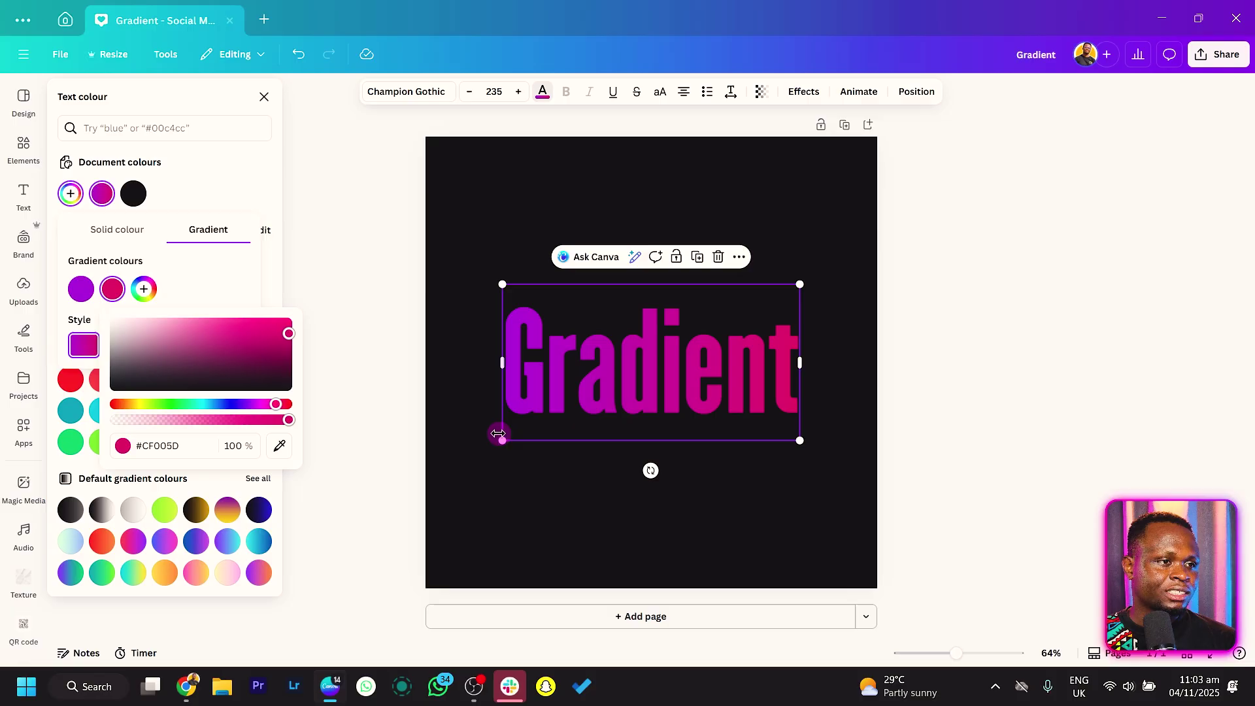
Enlarge the "Gradient" text to about size 270 and move it up to the upper half of the page.
{"action": "left_click_drag", "start_coordinate": [498, 433], "coordinate": [488, 486]}
{"action": "left_click", "coordinate": [488, 487]}
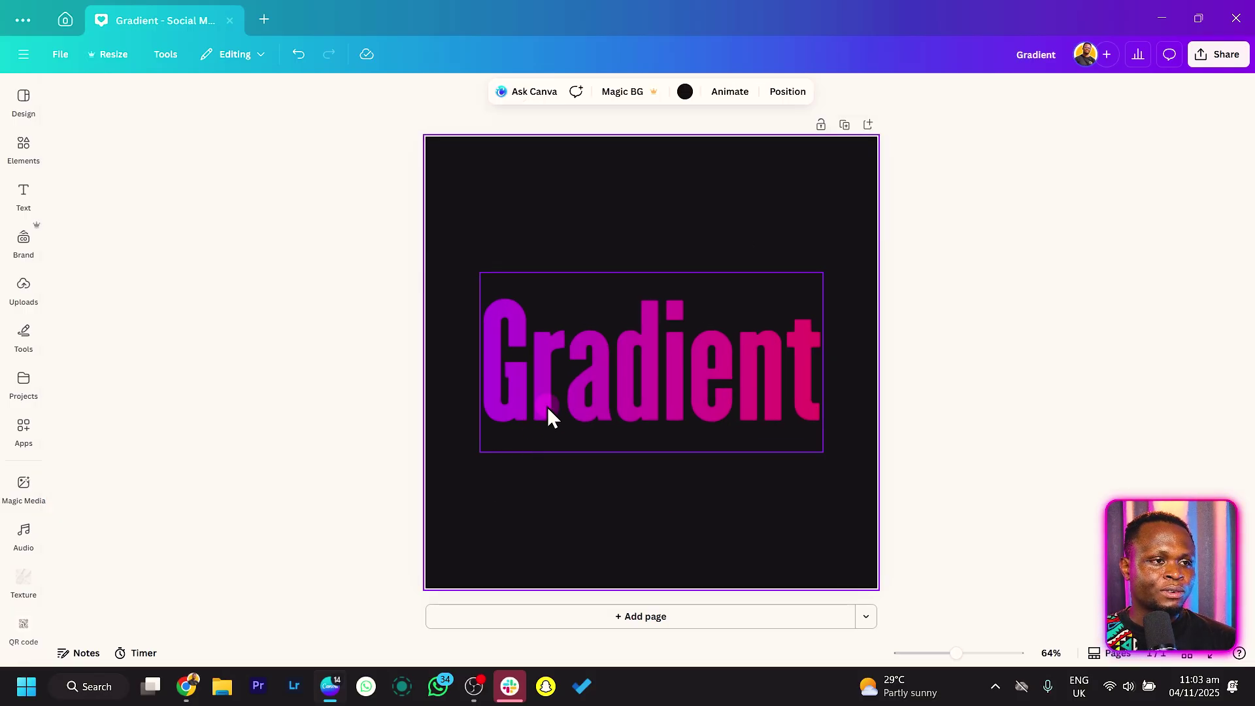
{"action": "left_click_drag", "start_coordinate": [548, 408], "coordinate": [546, 293]}
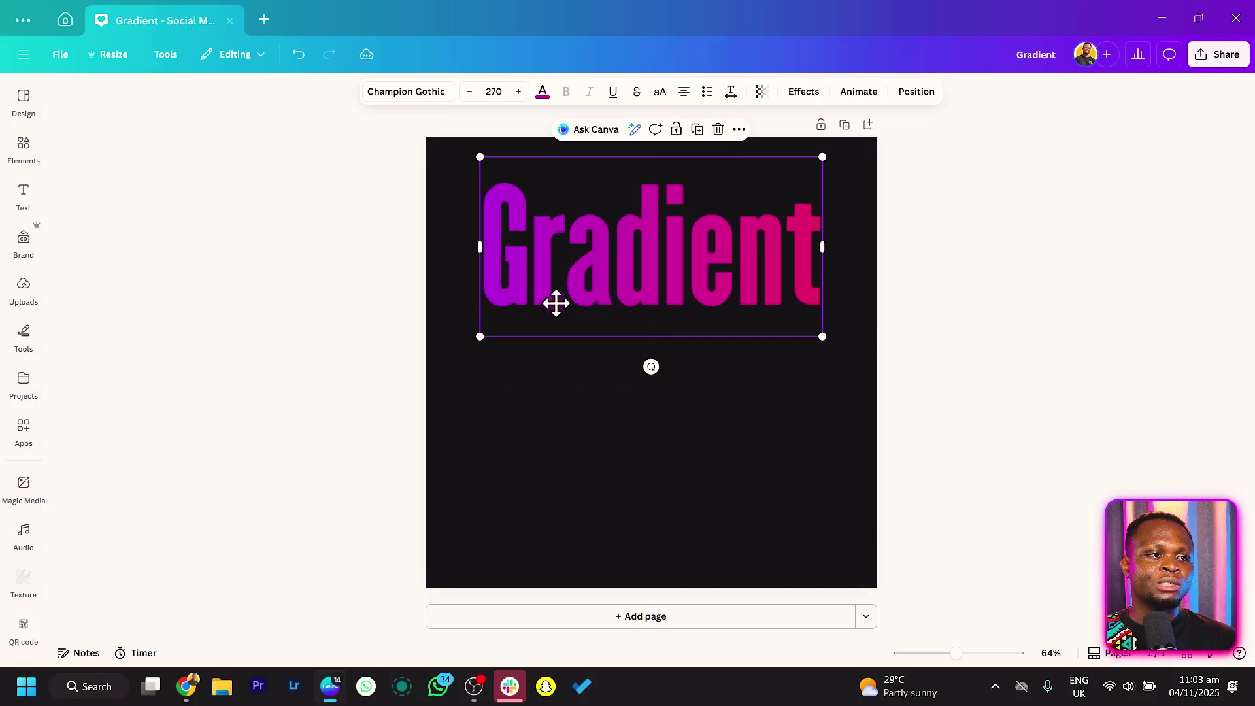
Duplicate the "Gradient" text below the original and add orange, yellow-green, green #04CF00 and mint green colours to the copy's gradient.
{"action": "key", "text": "ctrl+d"}
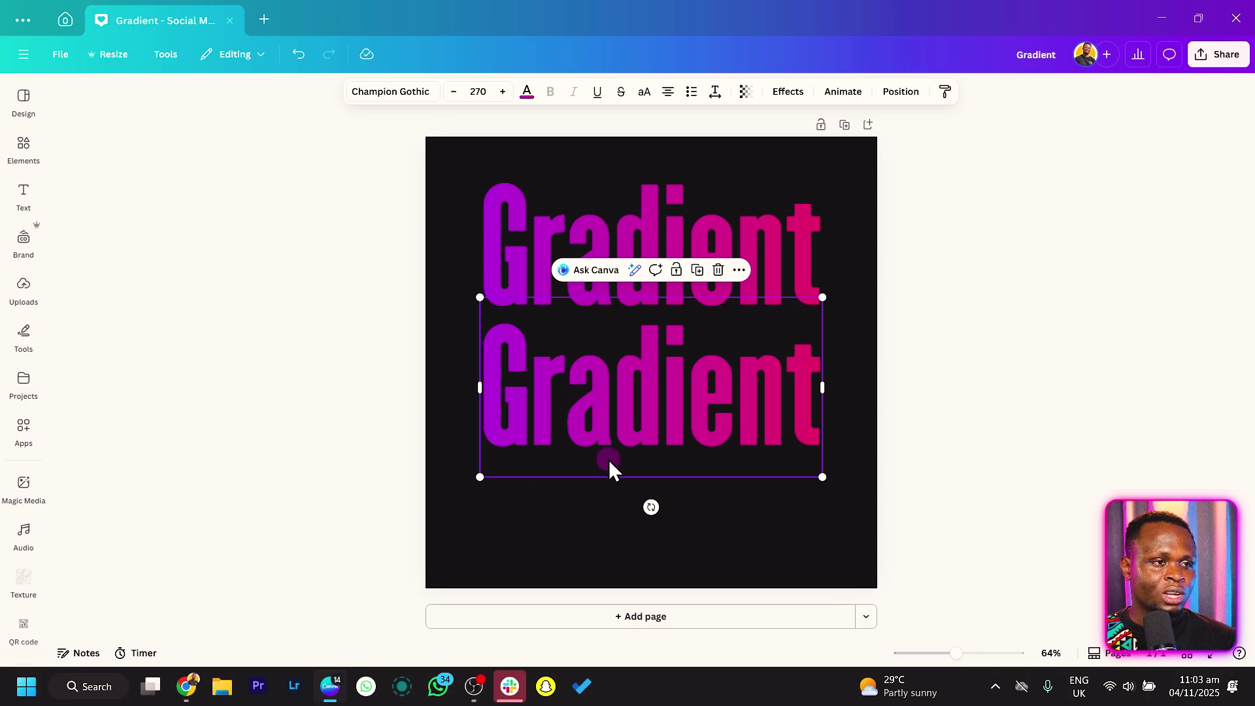
{"action": "left_click", "coordinate": [525, 98]}
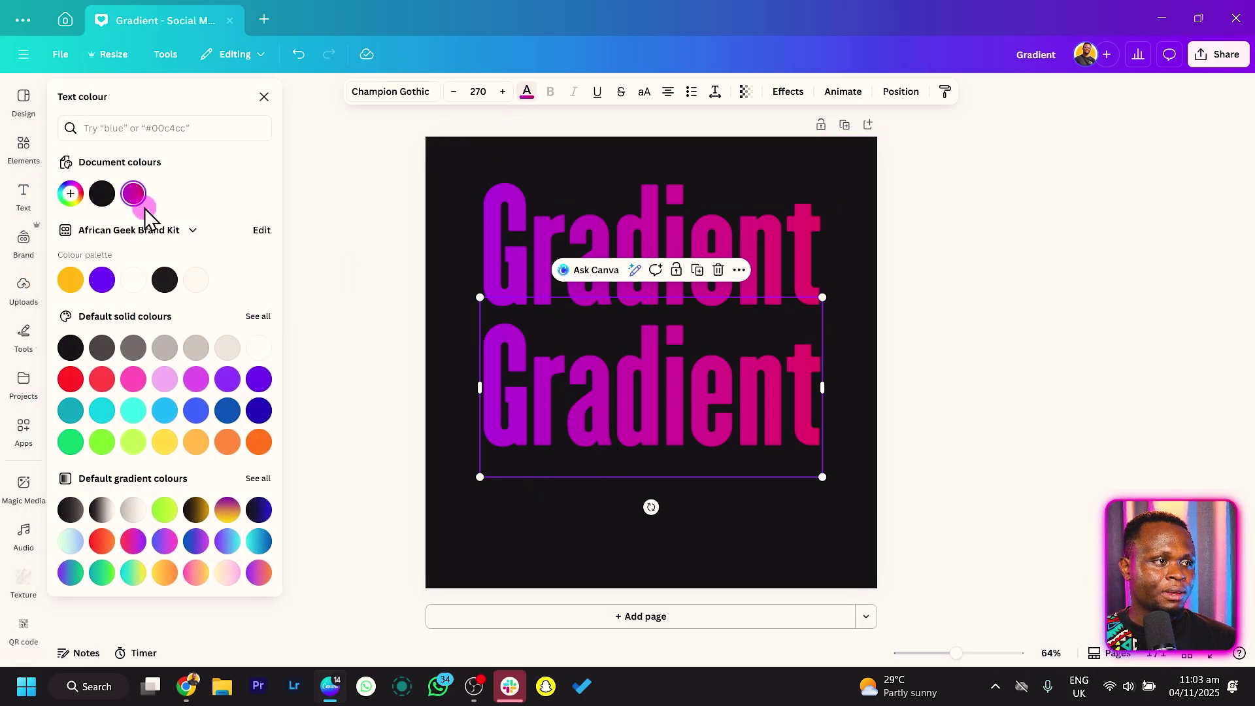
{"action": "left_click", "coordinate": [134, 194]}
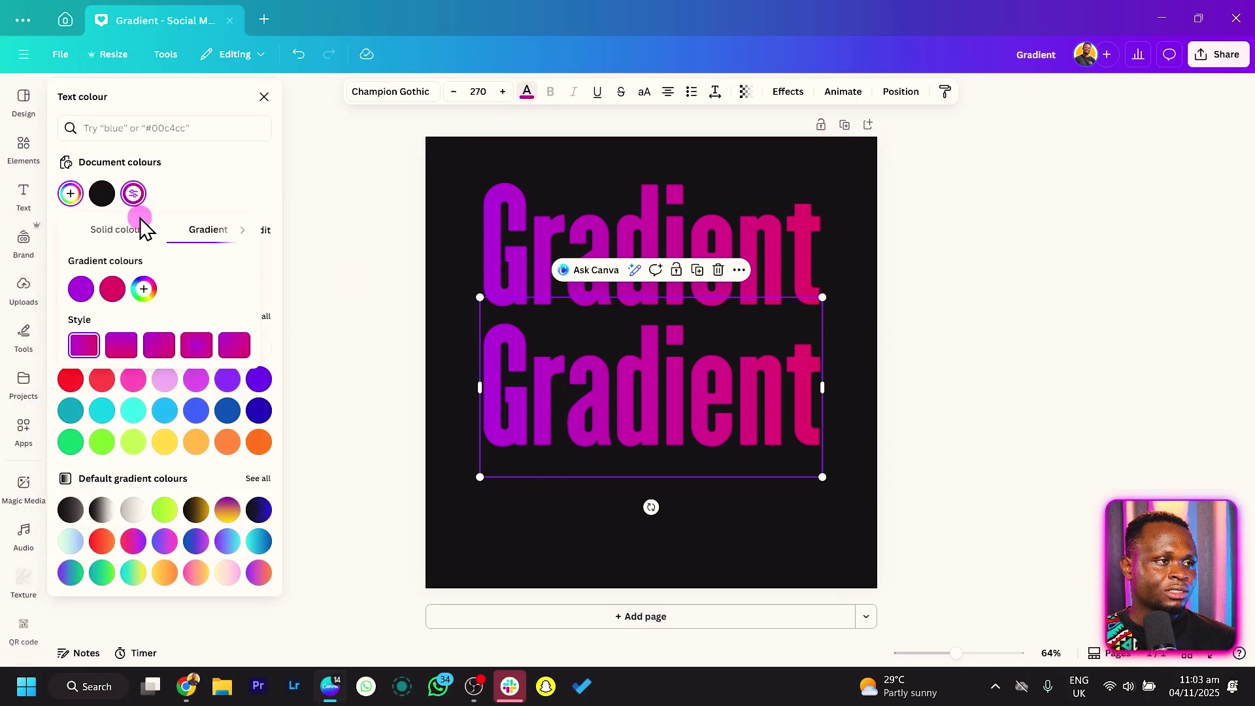
{"action": "left_click", "coordinate": [144, 290]}
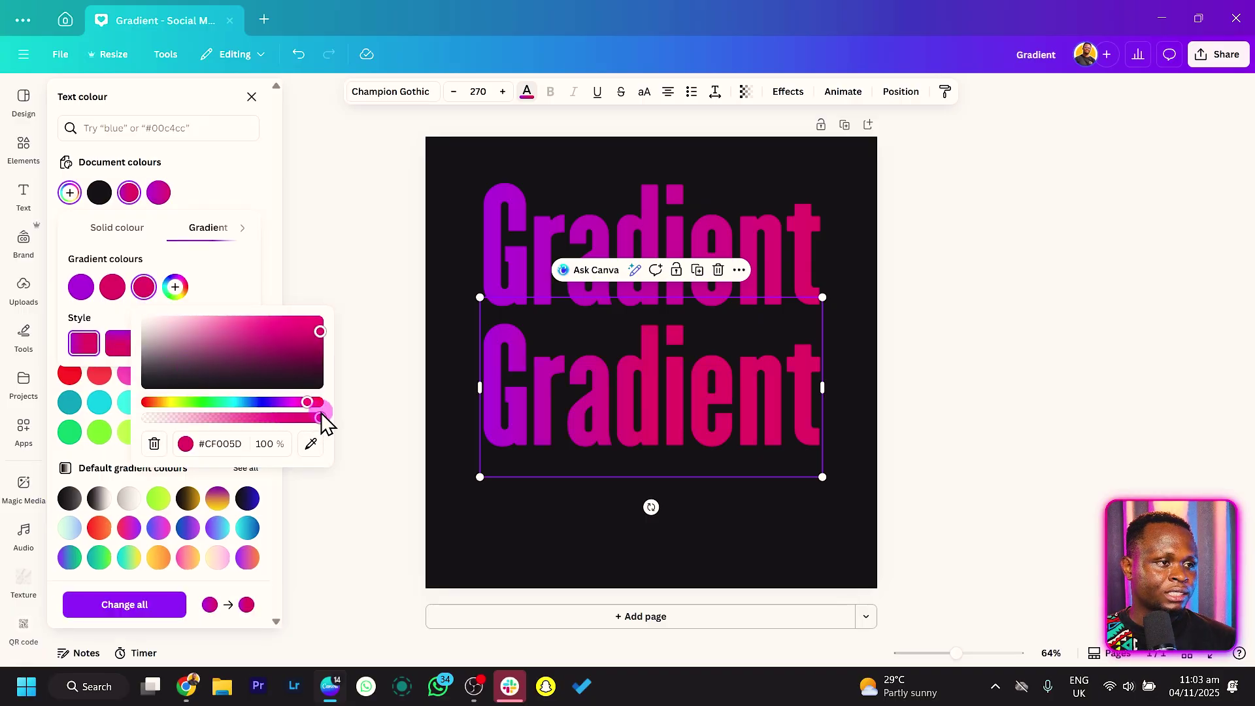
{"action": "left_click_drag", "start_coordinate": [312, 411], "coordinate": [265, 402]}
{"action": "left_click", "coordinate": [215, 302]}
{"action": "left_click", "coordinate": [175, 286]}
{"action": "left_click", "coordinate": [210, 289]}
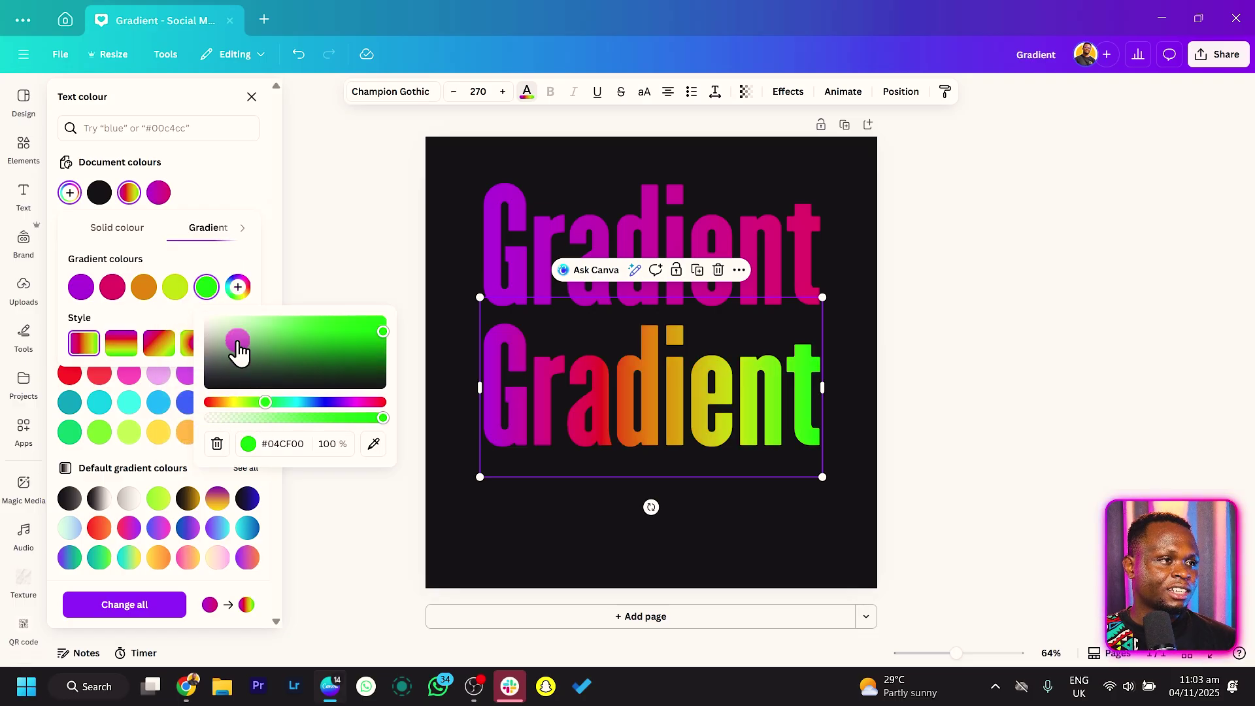
{"action": "left_click", "coordinate": [236, 288]}
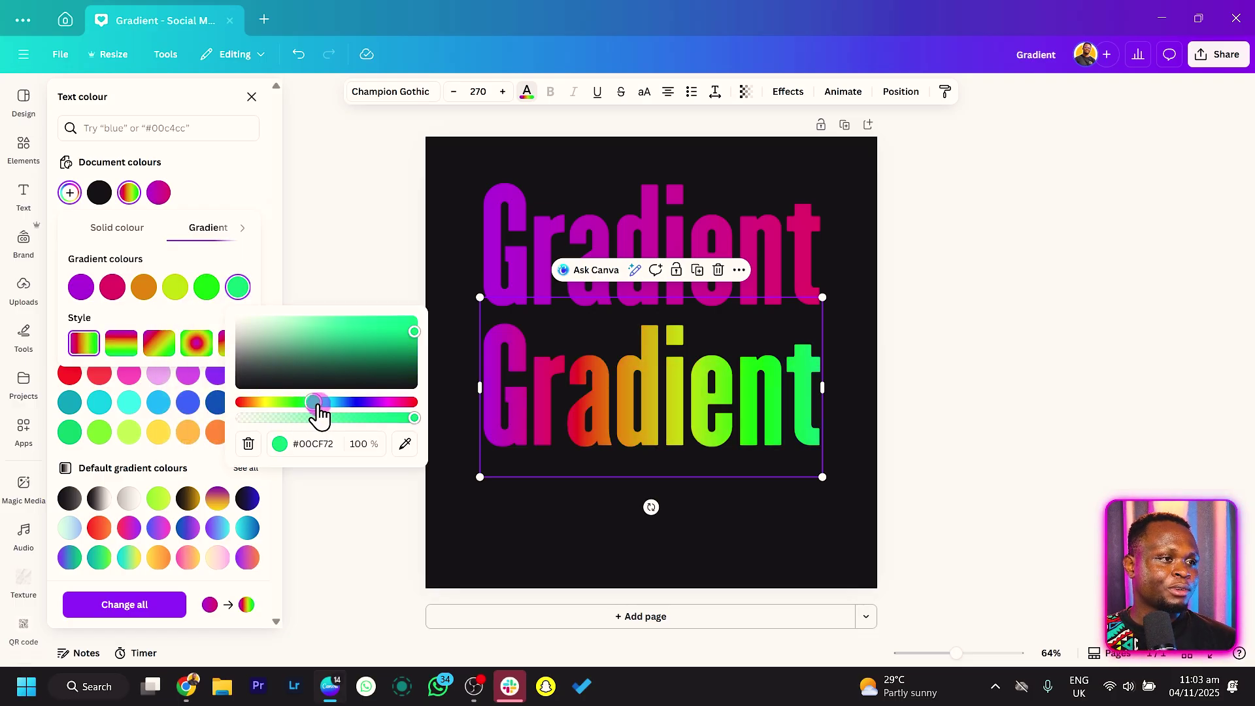
{"action": "left_click", "coordinate": [239, 261]}
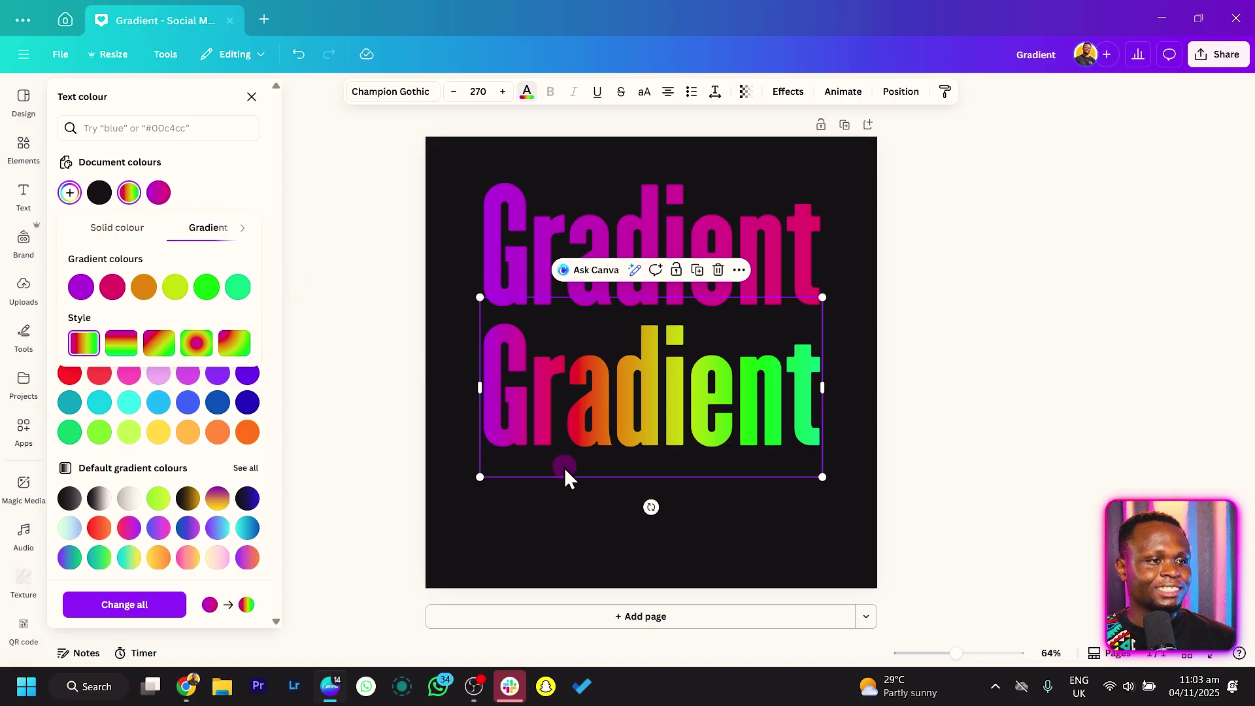
{"action": "left_click", "coordinate": [577, 524]}
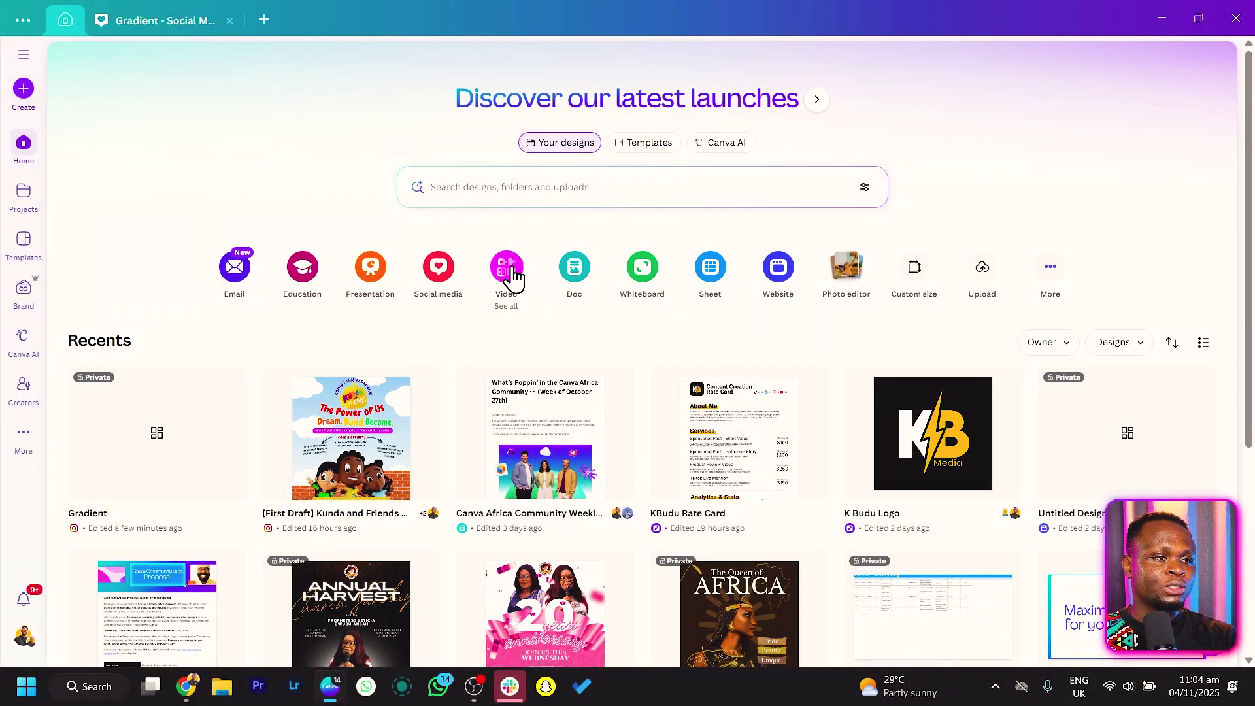
Create a new blank Mobile Video design from the video formats.
{"action": "left_click", "coordinate": [509, 270]}
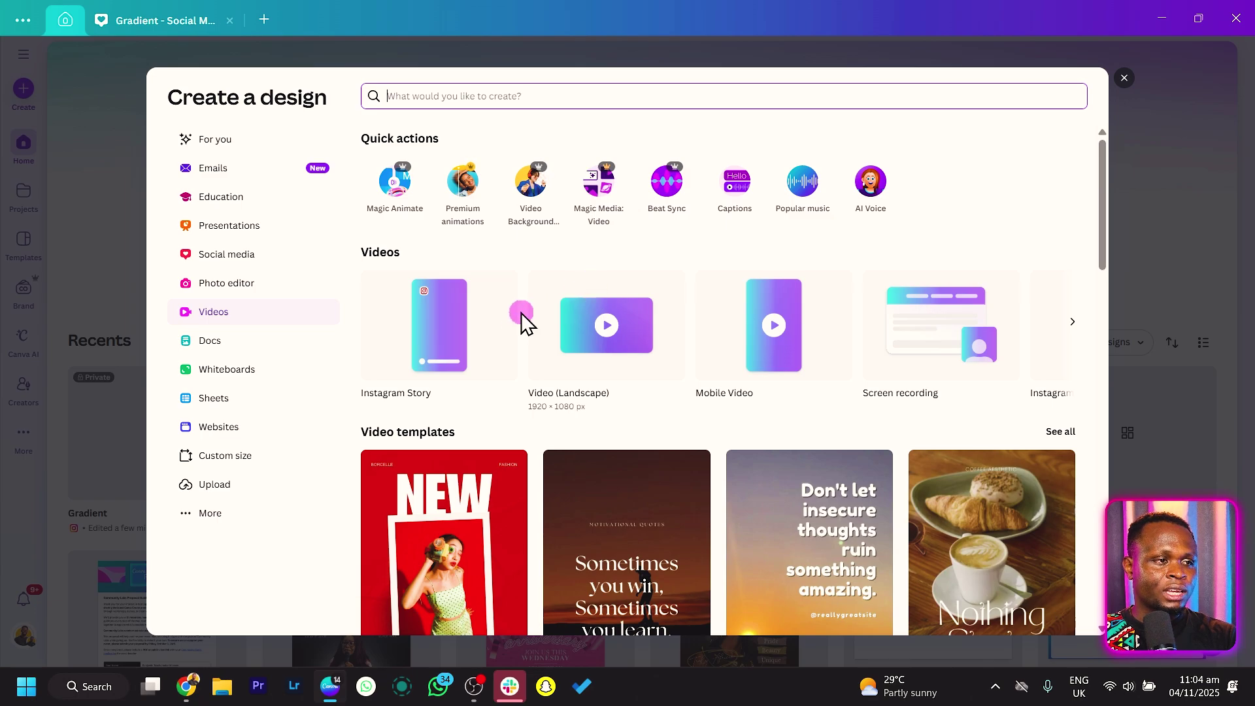
{"action": "left_click", "coordinate": [778, 327]}
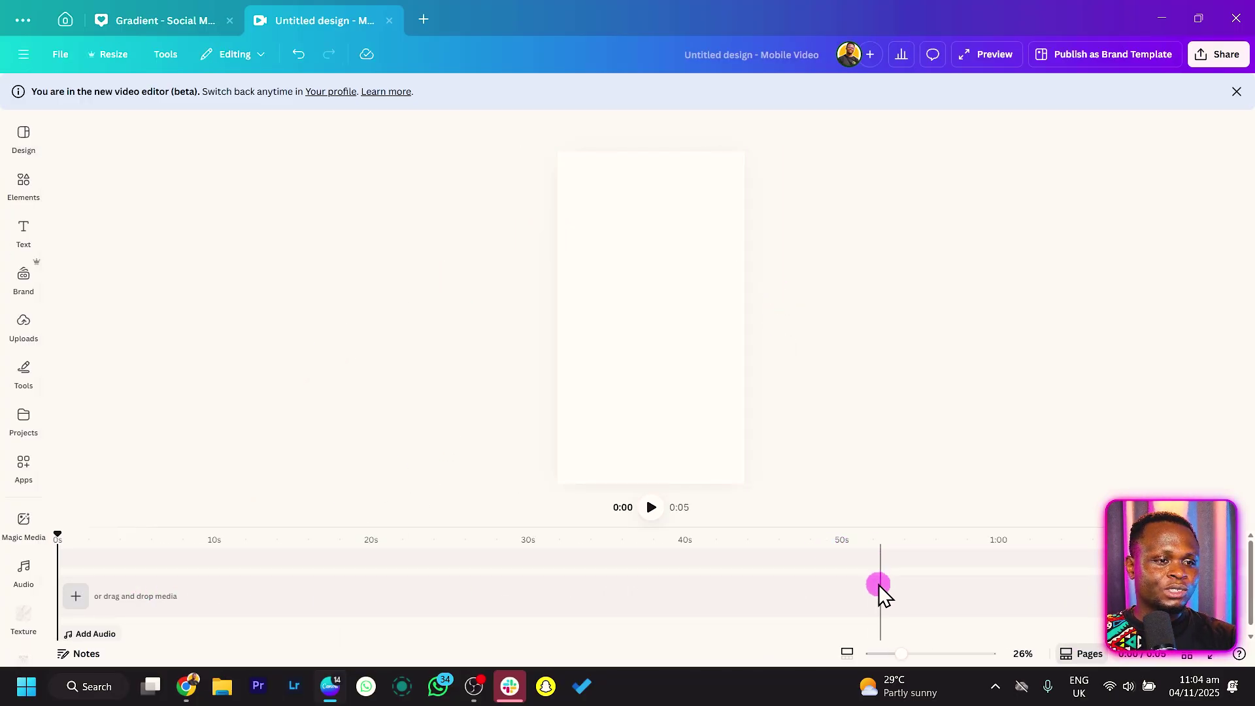
{"action": "left_click", "coordinate": [848, 653]}
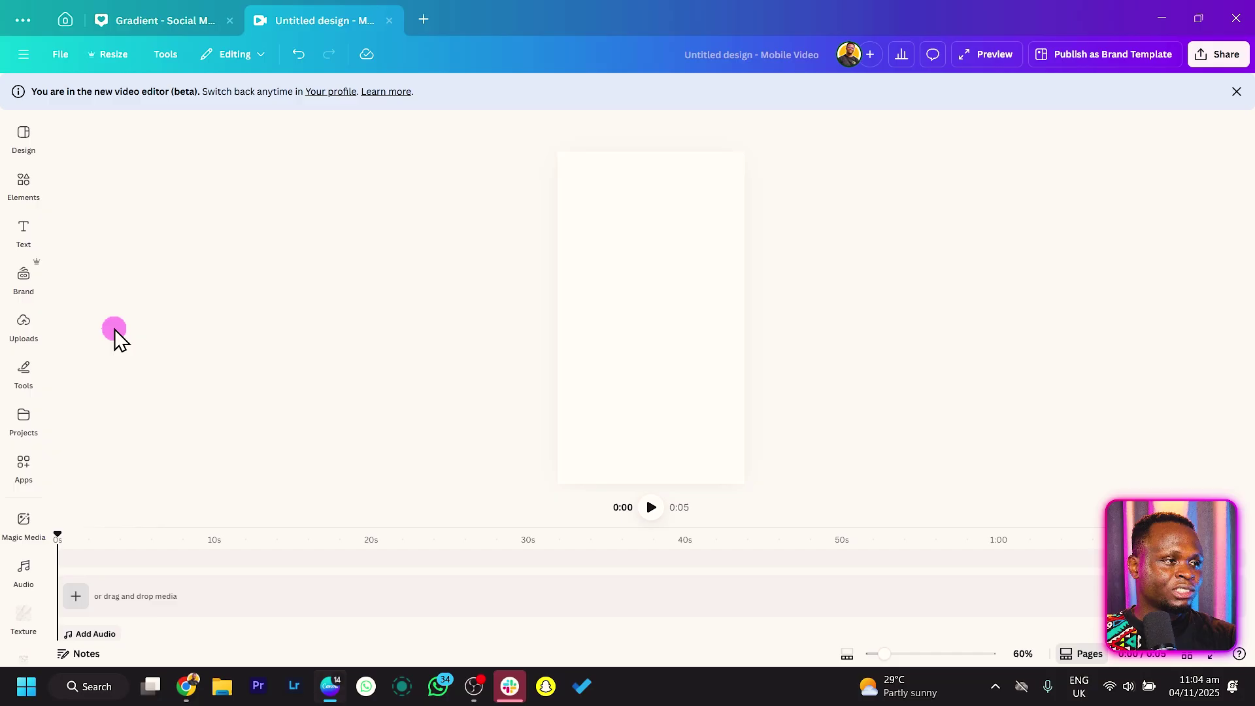
Add the uploaded 33.7-second portrait video to the timeline, starting at 0 s.
{"action": "left_click", "coordinate": [23, 327]}
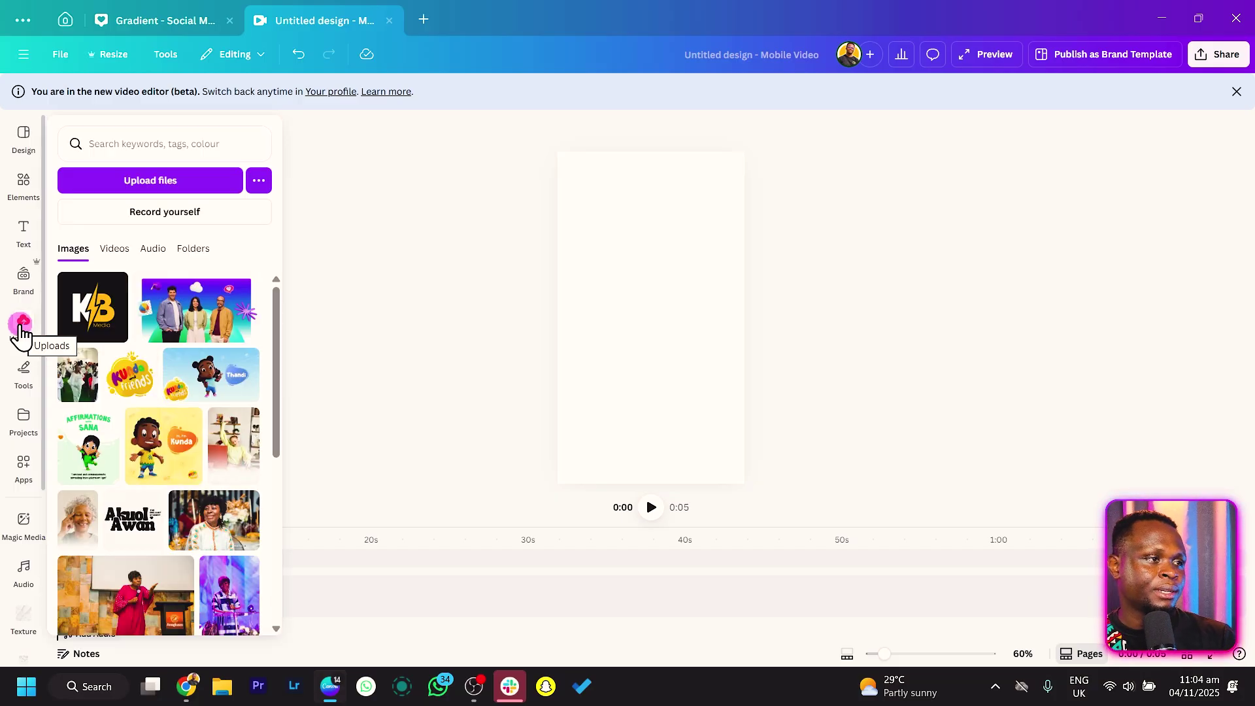
{"action": "left_click", "coordinate": [122, 241]}
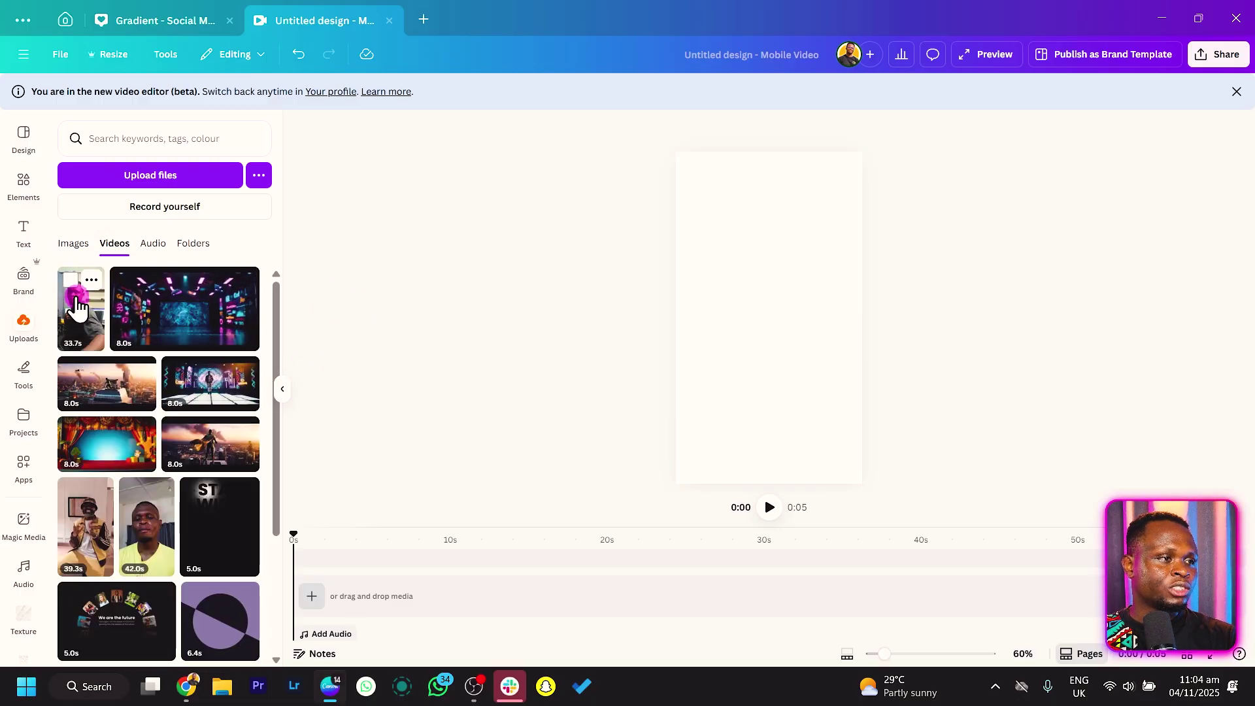
{"action": "left_click_drag", "start_coordinate": [77, 306], "coordinate": [422, 600]}
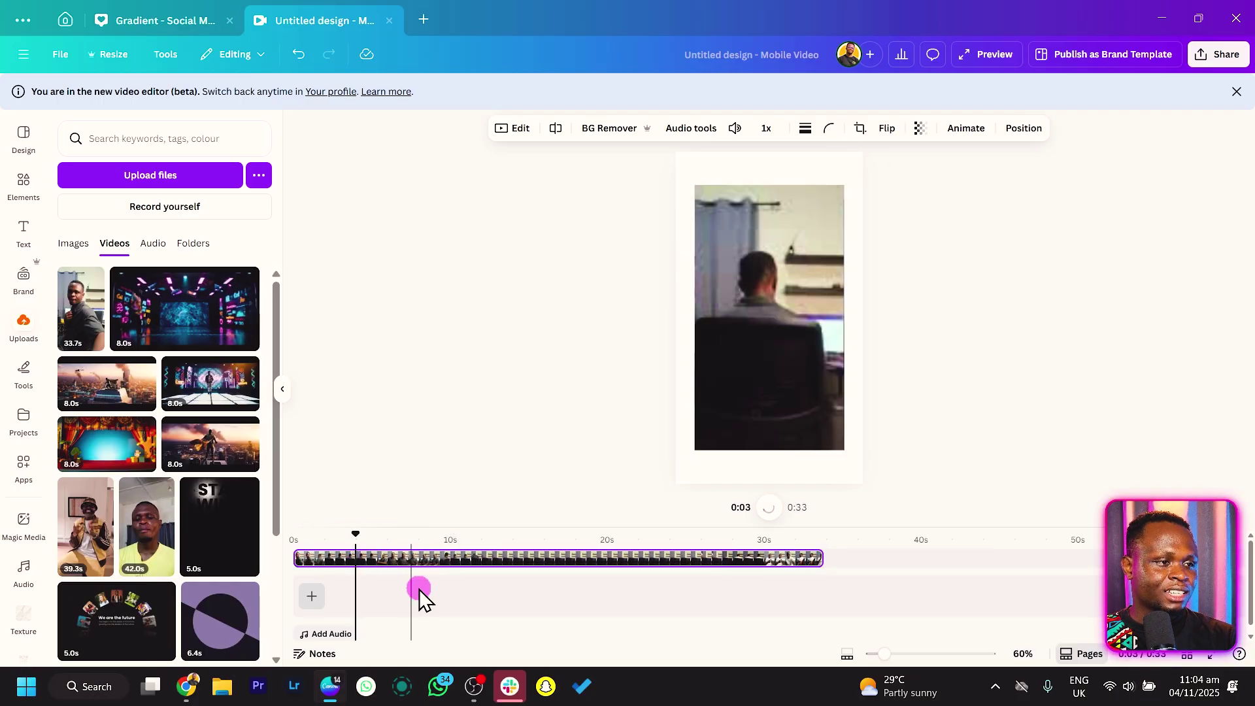
{"action": "left_click", "coordinate": [312, 596]}
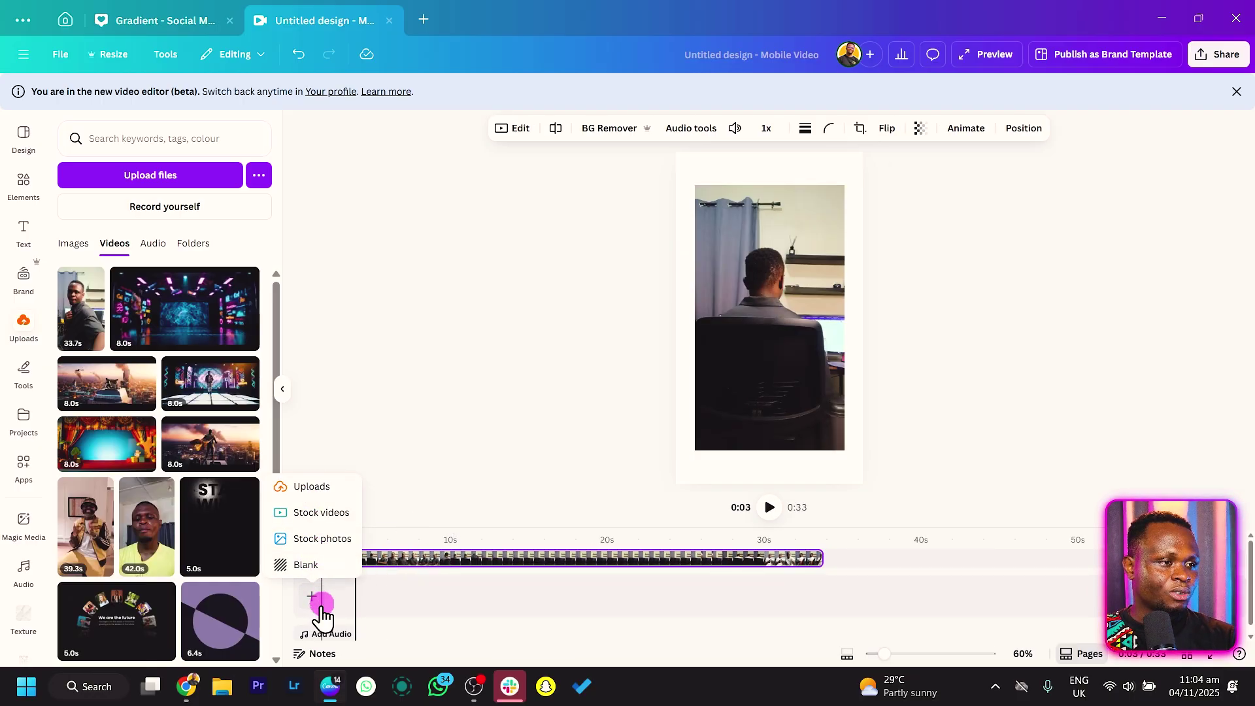
{"action": "left_click", "coordinate": [325, 539]}
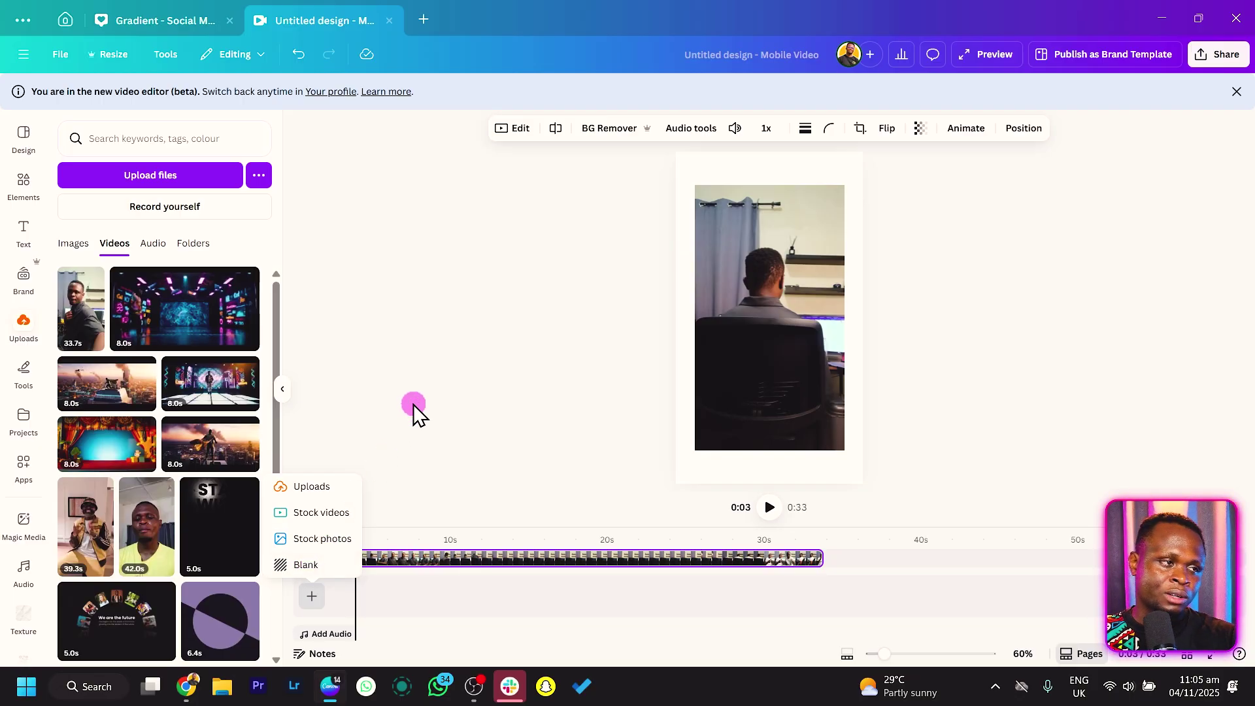
{"action": "left_click", "coordinate": [366, 288]}
Add the first 0:26 audio recording from the uploads to the start of the timeline.
{"action": "left_click", "coordinate": [153, 243]}
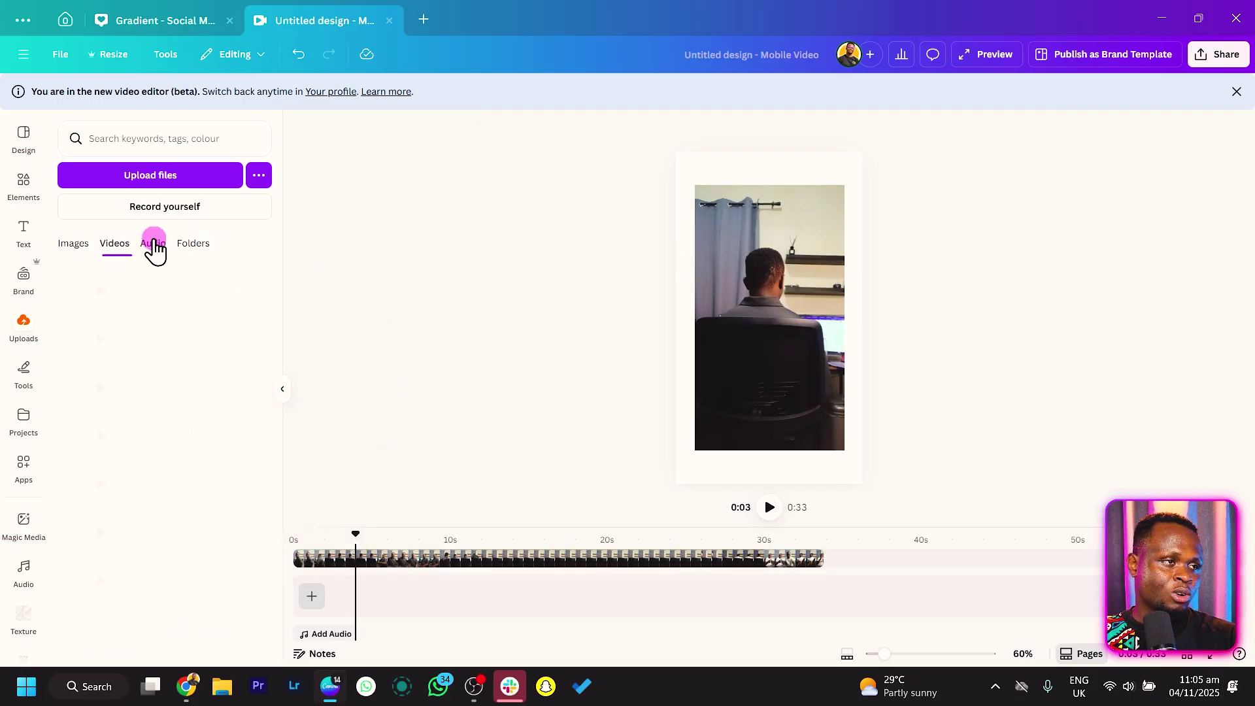
{"action": "left_click_drag", "start_coordinate": [163, 288], "coordinate": [295, 631]}
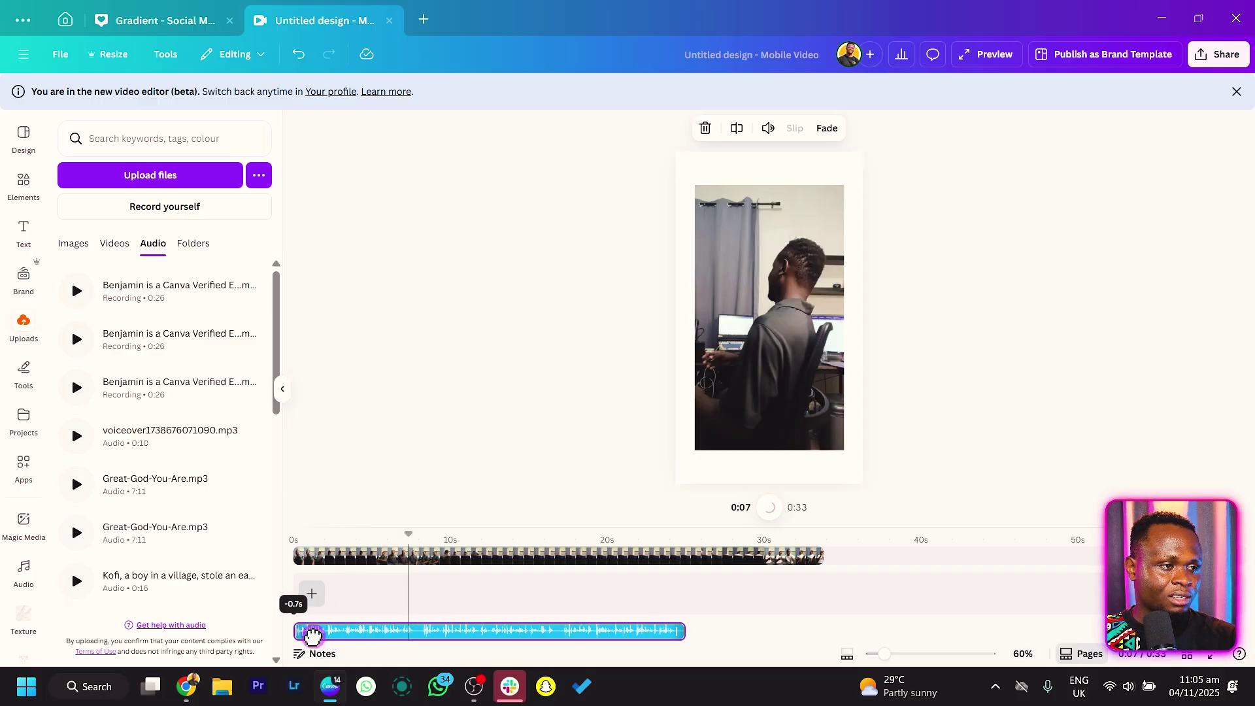
Add the 43.0-second pastel stock video as the background clip and trim its end to match the portrait video's end.
{"action": "left_click", "coordinate": [312, 594]}
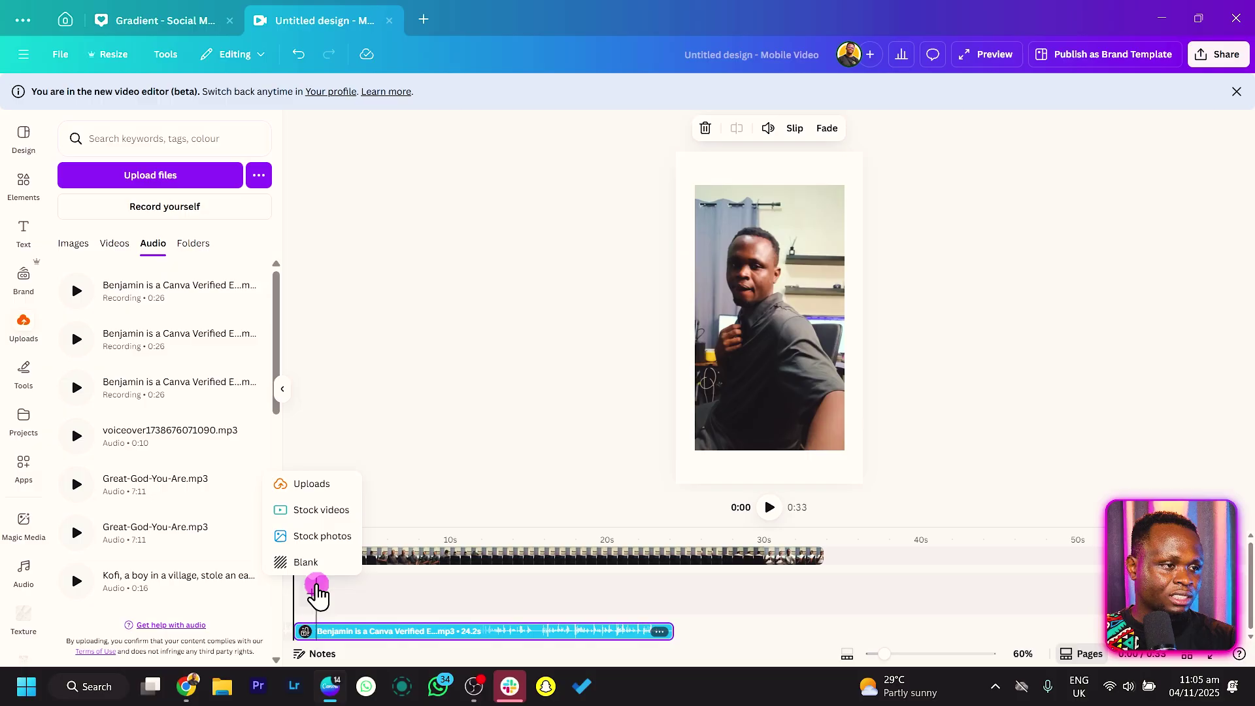
{"action": "left_click", "coordinate": [335, 514]}
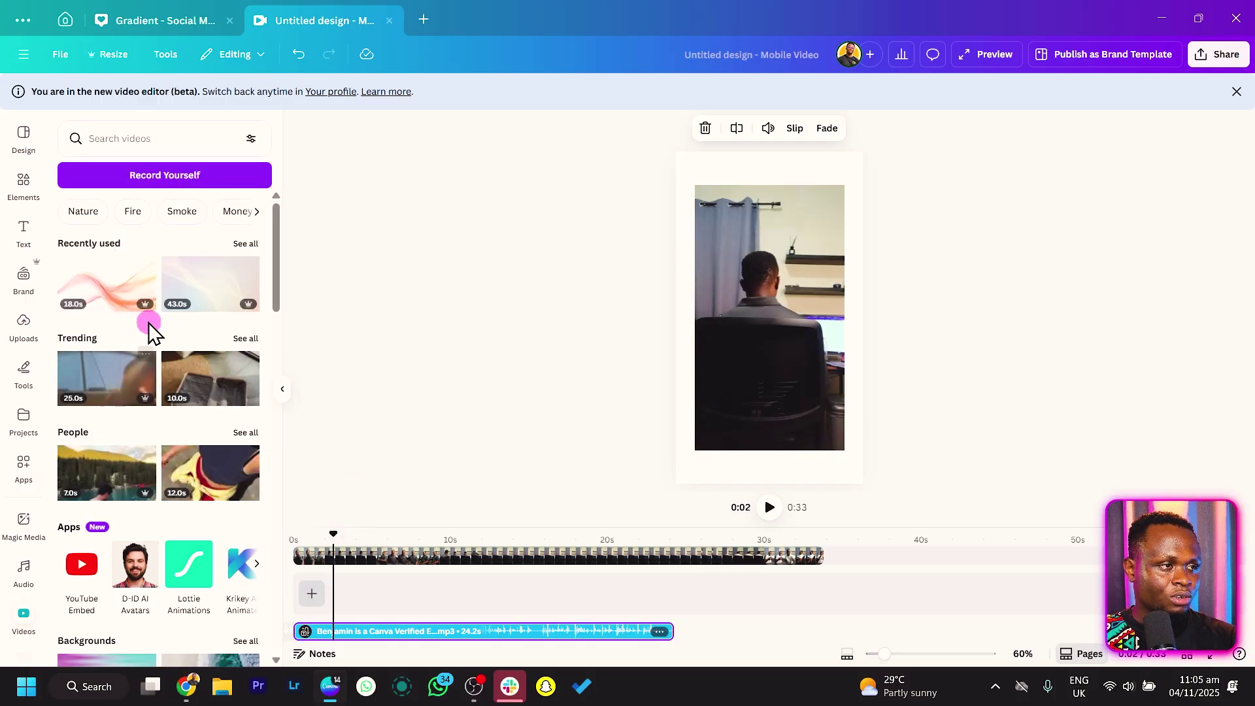
{"action": "left_click", "coordinate": [202, 286]}
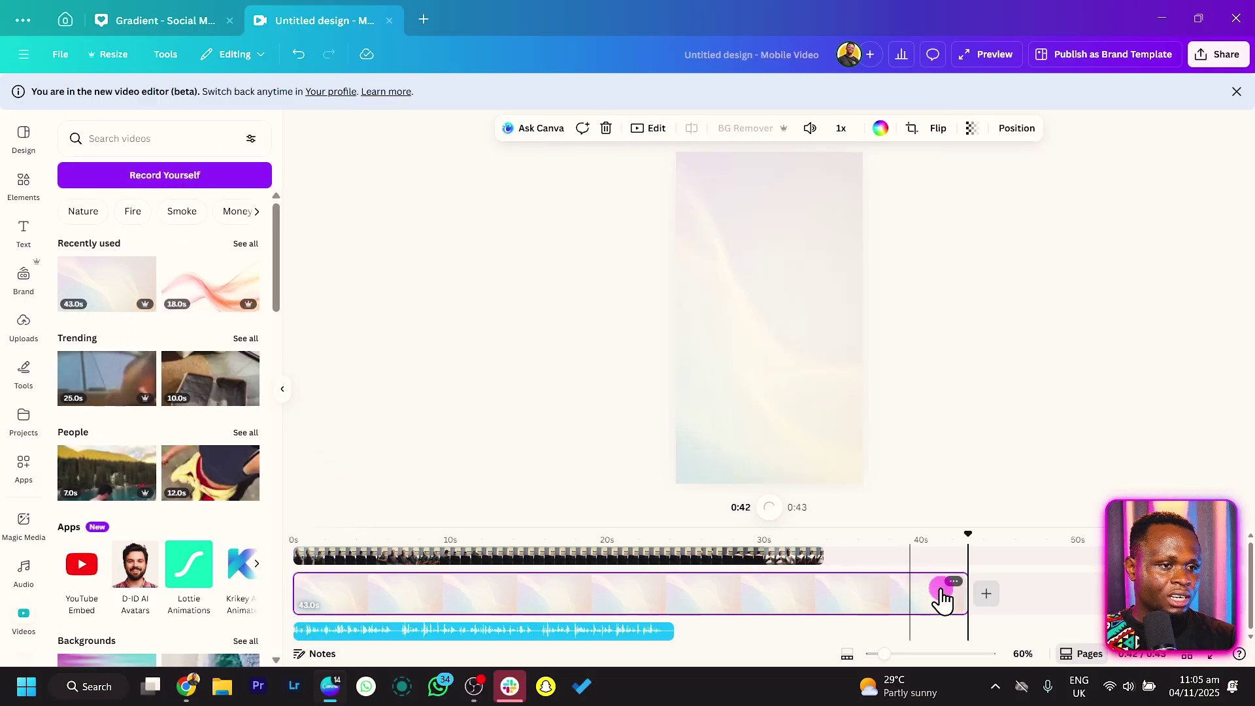
{"action": "left_click_drag", "start_coordinate": [965, 594], "coordinate": [814, 614]}
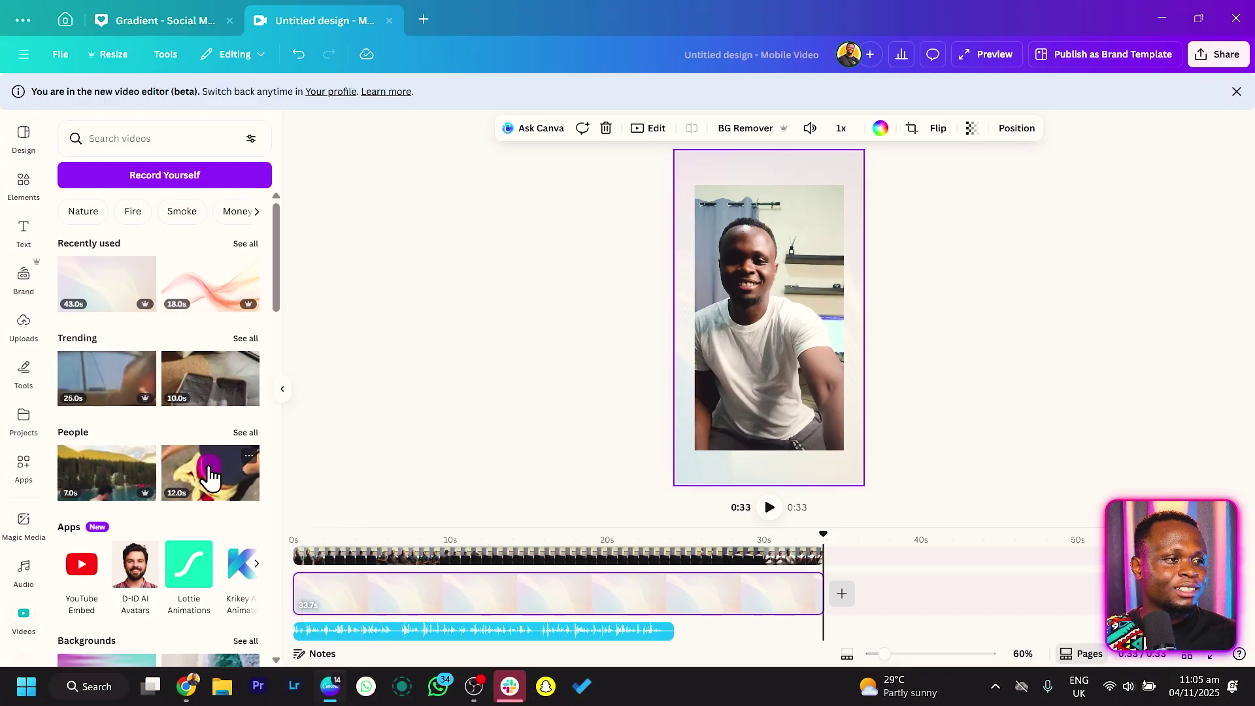
Layer two stock clips on their own tracks: the 12.0-second People clip from about 24 s and the 14.0-second Tech laptop clip from about 29 s.
{"action": "left_click_drag", "start_coordinate": [205, 470], "coordinate": [717, 585]}
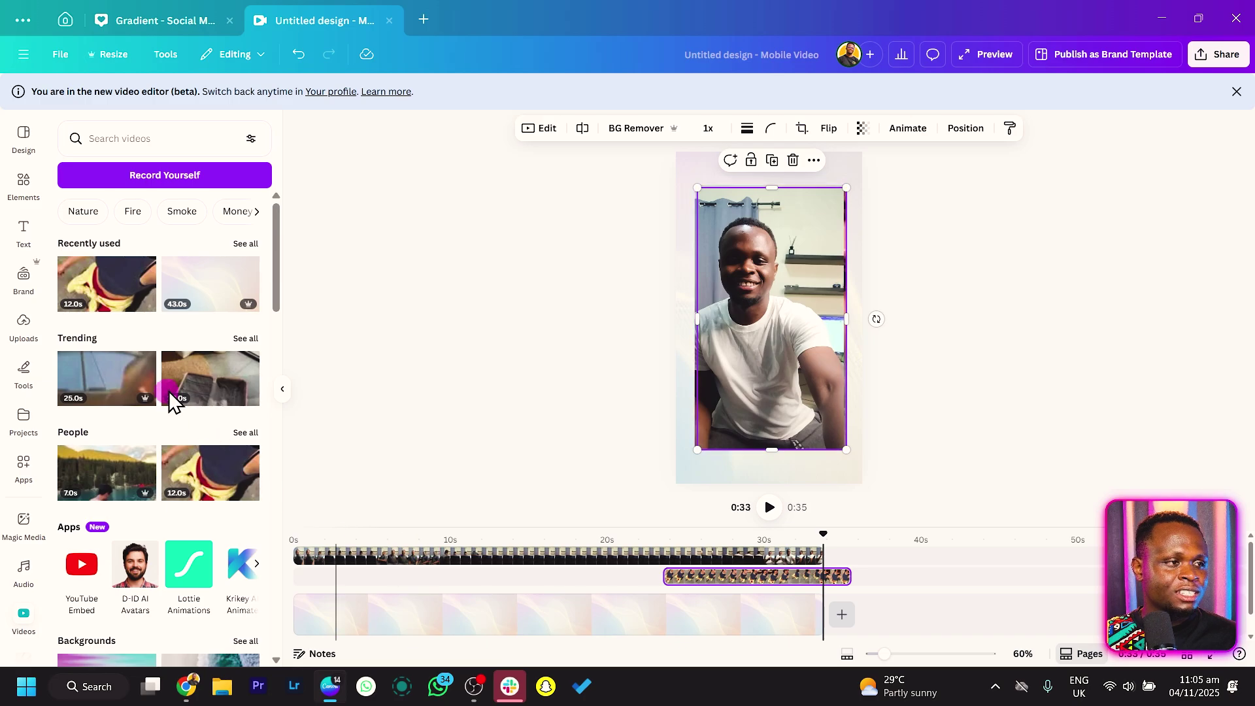
{"action": "scroll", "coordinate": [158, 481], "scroll_direction": "down", "scroll_amount": 3}
{"action": "scroll", "coordinate": [158, 481], "scroll_direction": "down", "scroll_amount": 4}
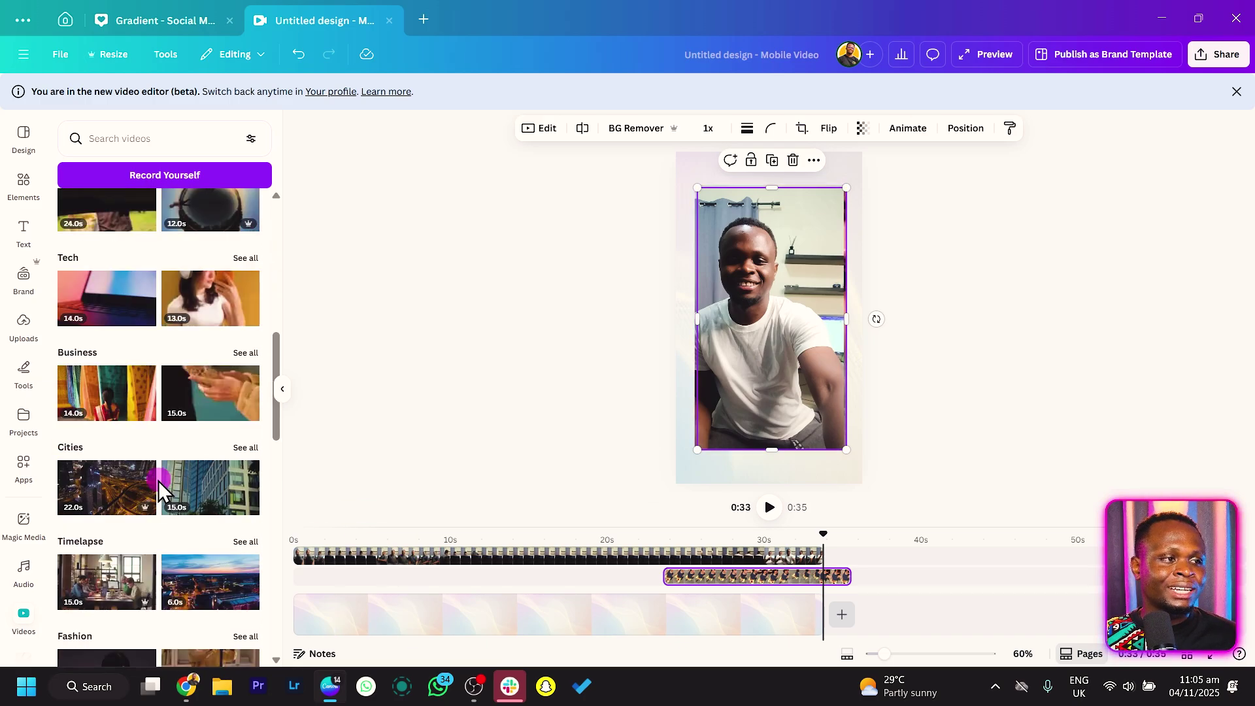
{"action": "left_click_drag", "start_coordinate": [130, 319], "coordinate": [816, 579]}
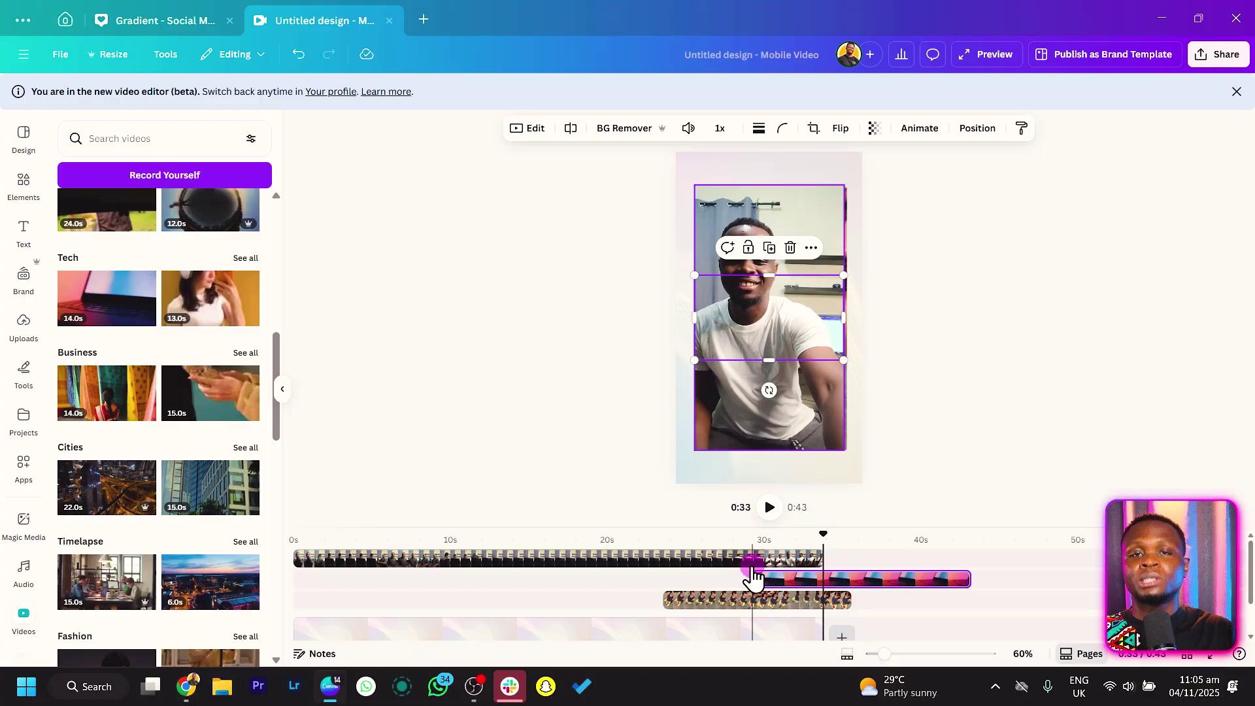
Add a placeholder paragraph text box to the video and enlarge it to about size 102.
{"action": "left_click", "coordinate": [652, 452]}
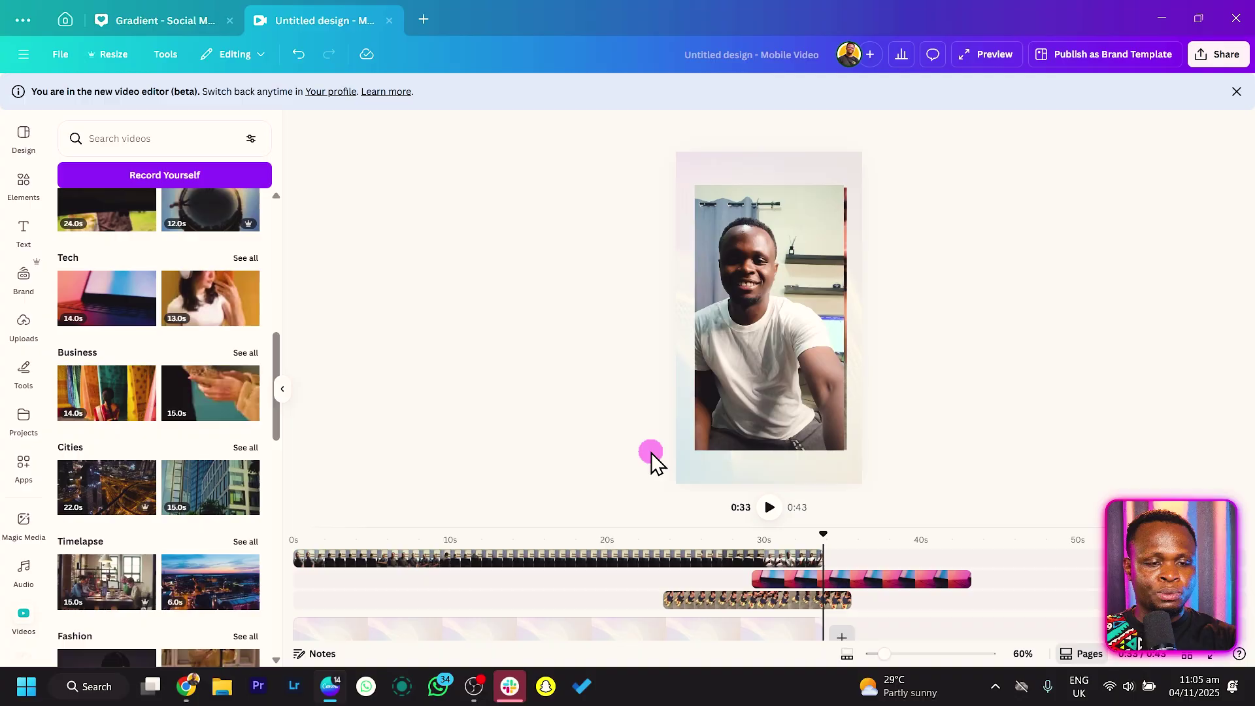
{"action": "key", "text": "t"}
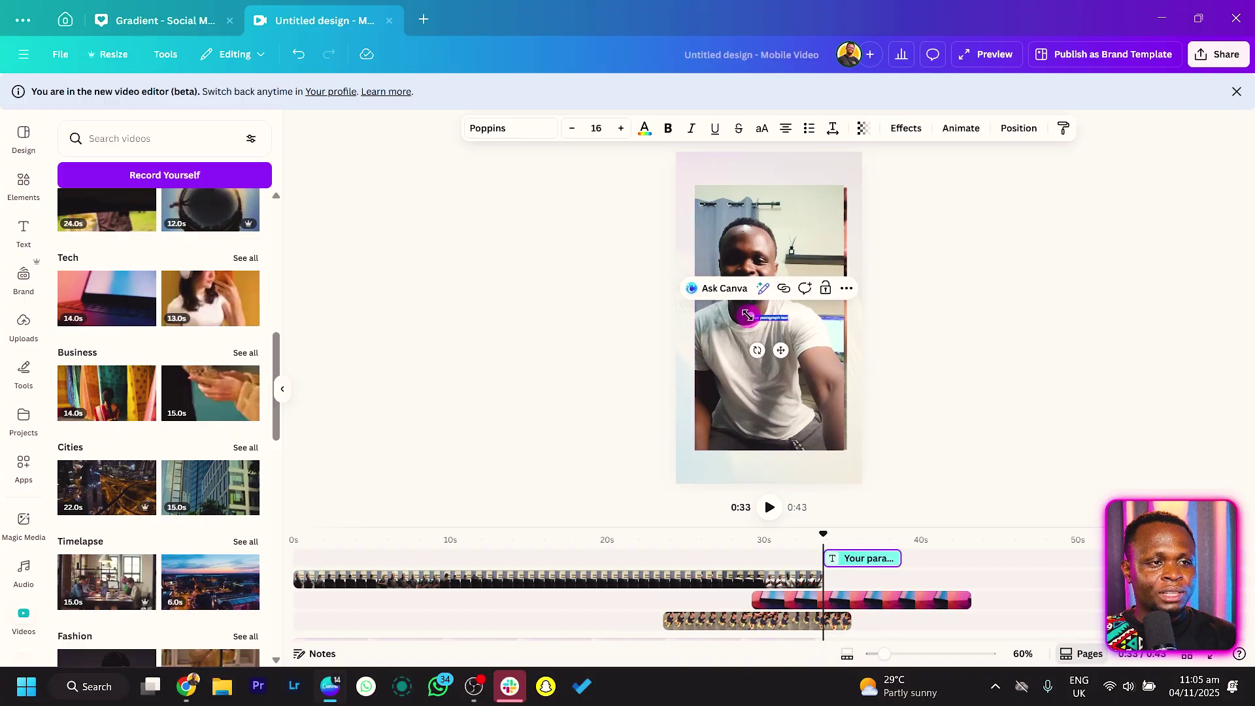
{"action": "left_click_drag", "start_coordinate": [712, 311], "coordinate": [649, 302]}
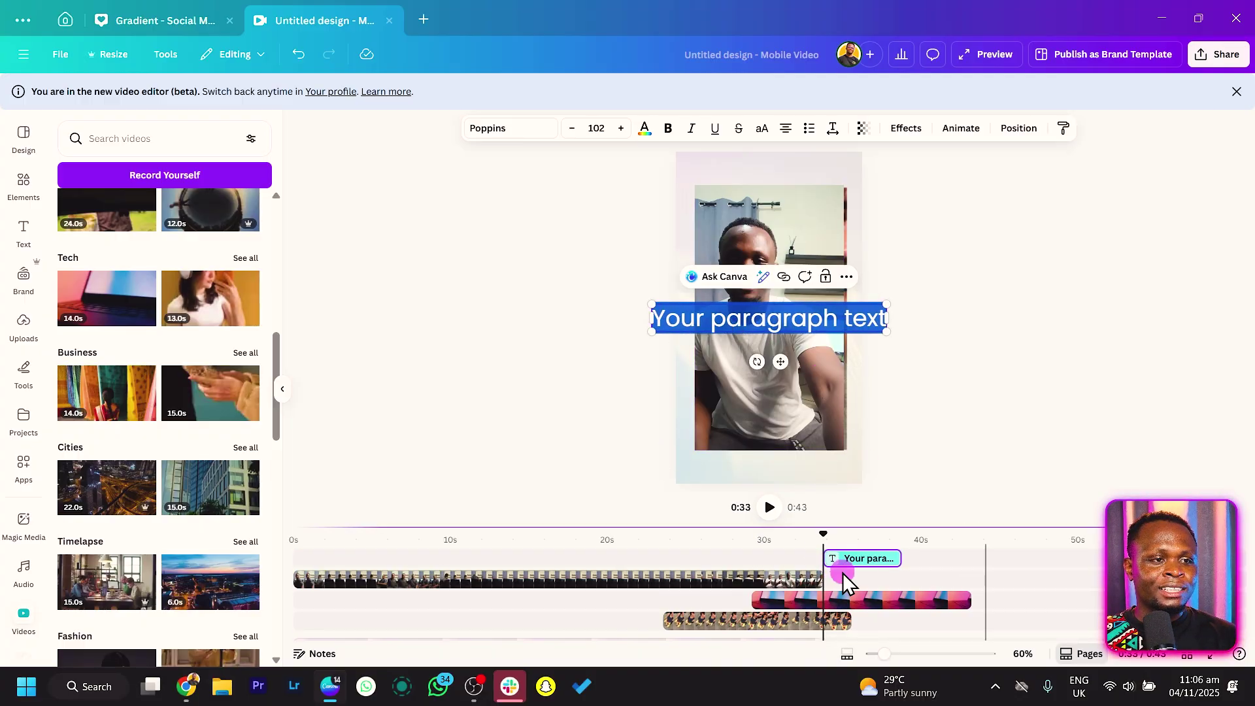
Search the elements for "flower" and add the yellow flower graphic to the video.
{"action": "left_click", "coordinate": [24, 188]}
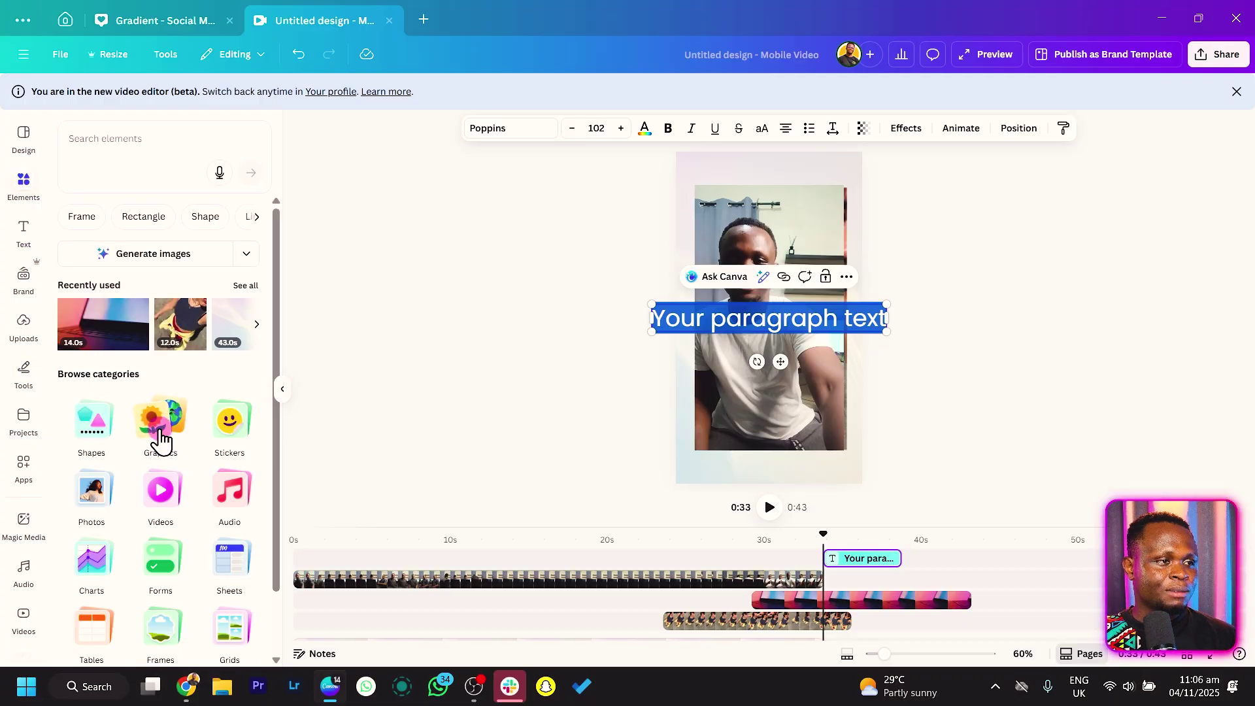
{"action": "left_click", "coordinate": [126, 146]}
{"action": "type", "text": "flower"}
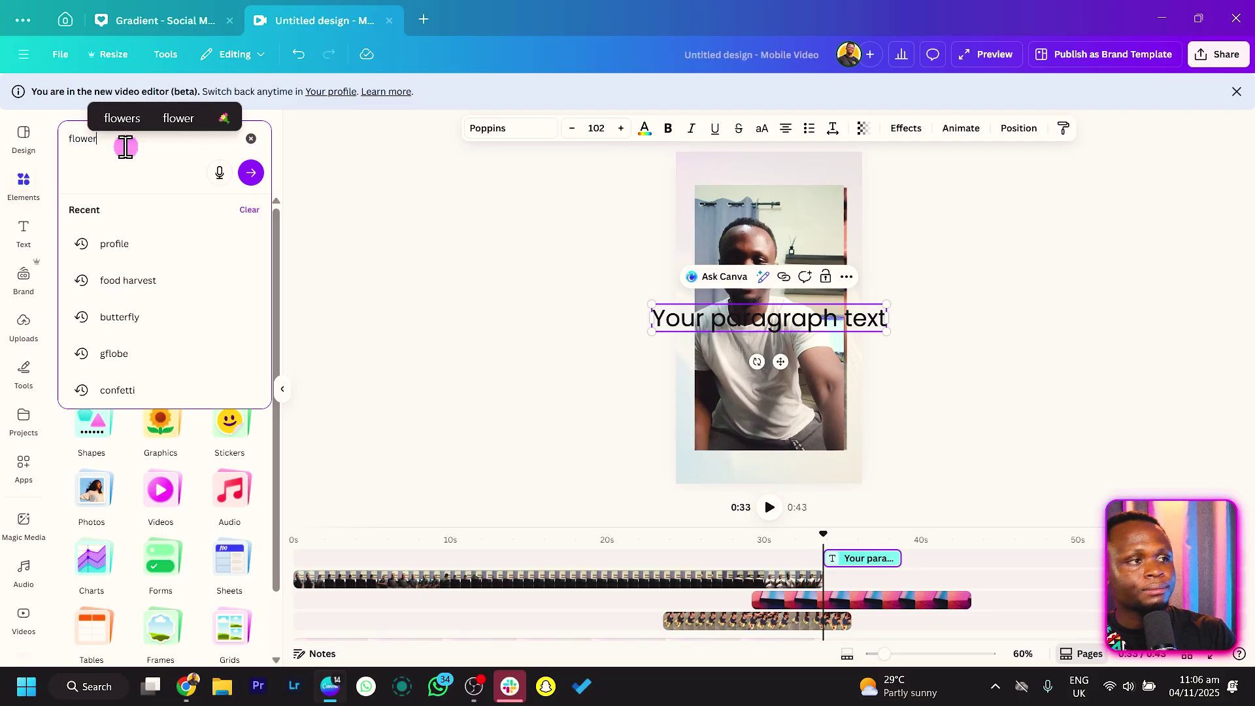
{"action": "key", "text": "Return"}
{"action": "left_click_drag", "start_coordinate": [87, 340], "coordinate": [863, 234]}
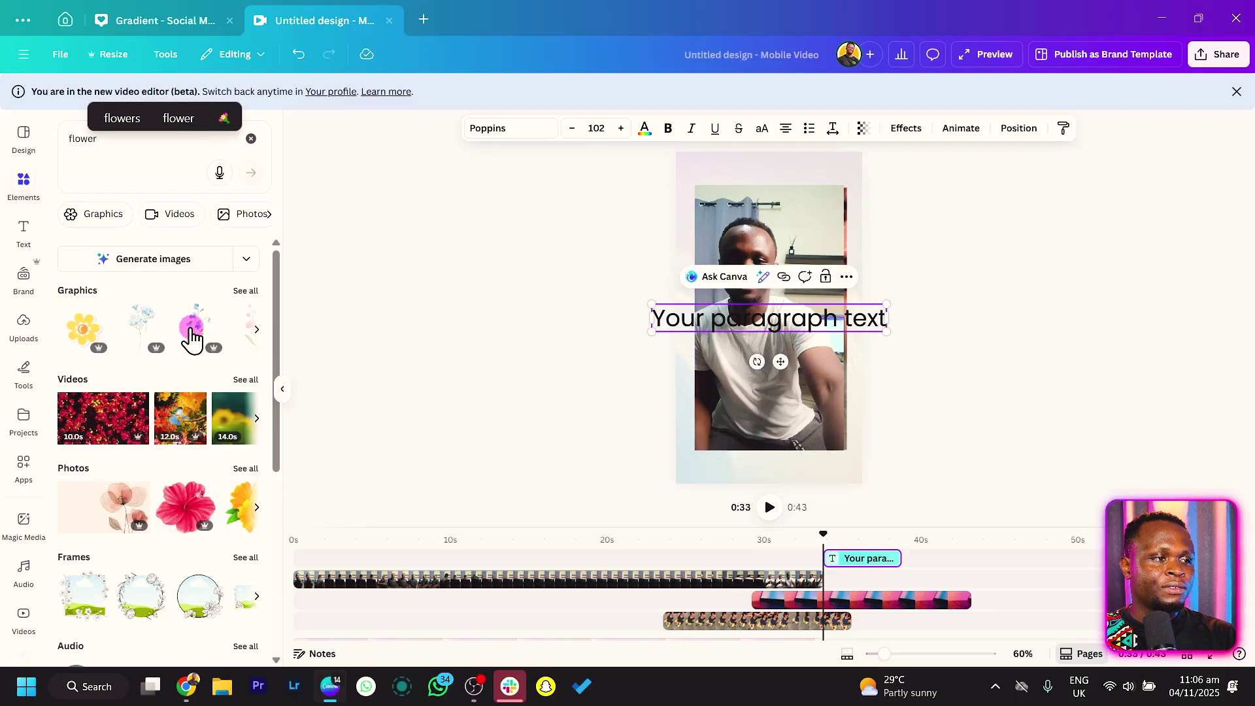
{"action": "left_click", "coordinate": [86, 335]}
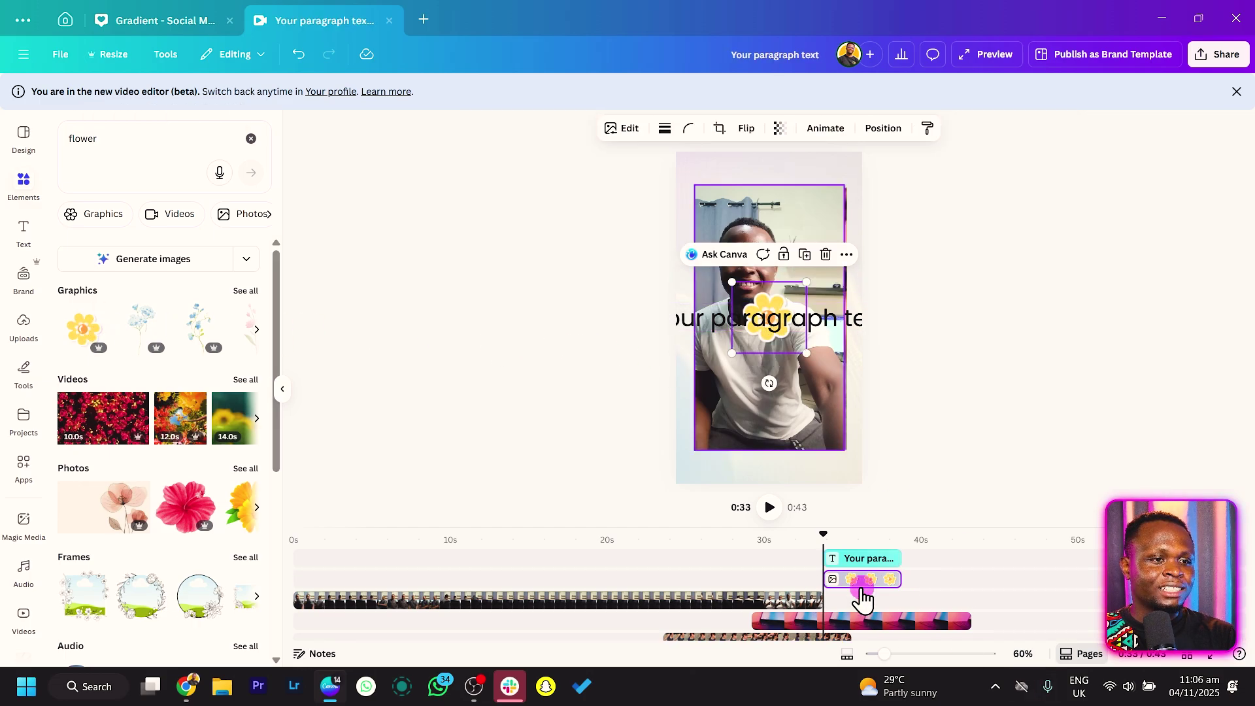
Move the flower graphic to the text's timeline track at about 22 s, and shorten the text clip by trimming its end.
{"action": "left_click_drag", "start_coordinate": [669, 580], "coordinate": [671, 559]}
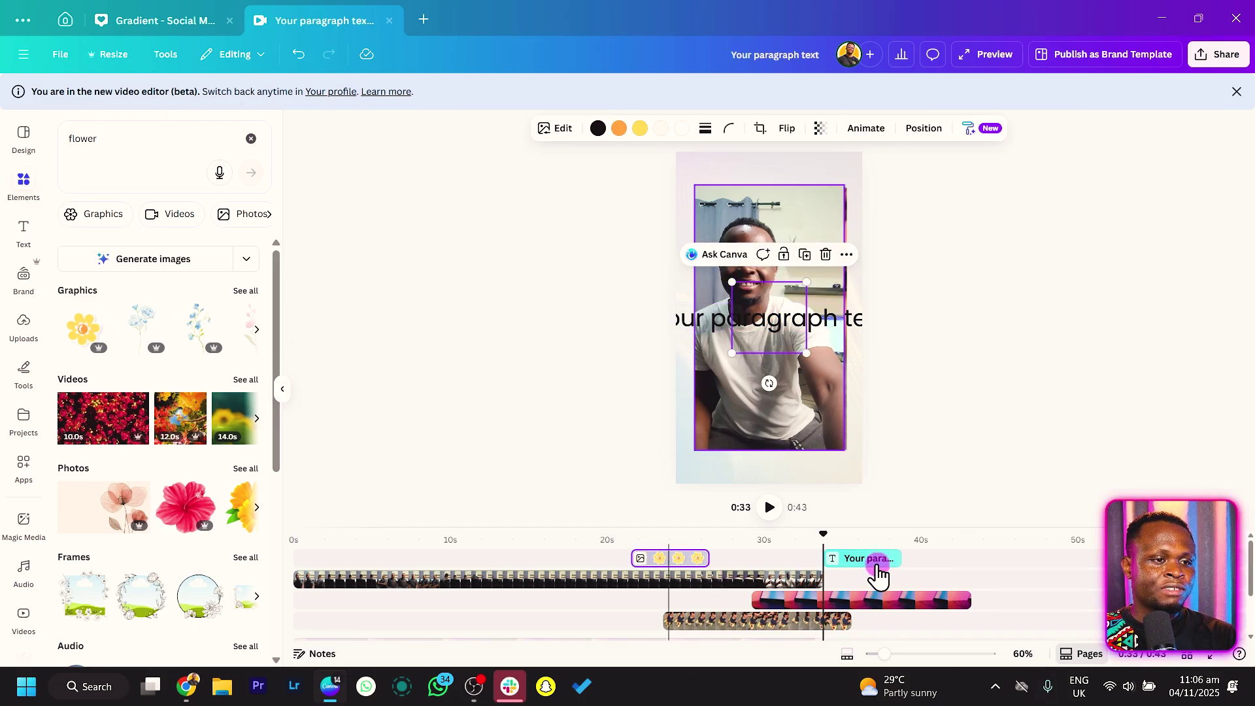
{"action": "left_click", "coordinate": [904, 562]}
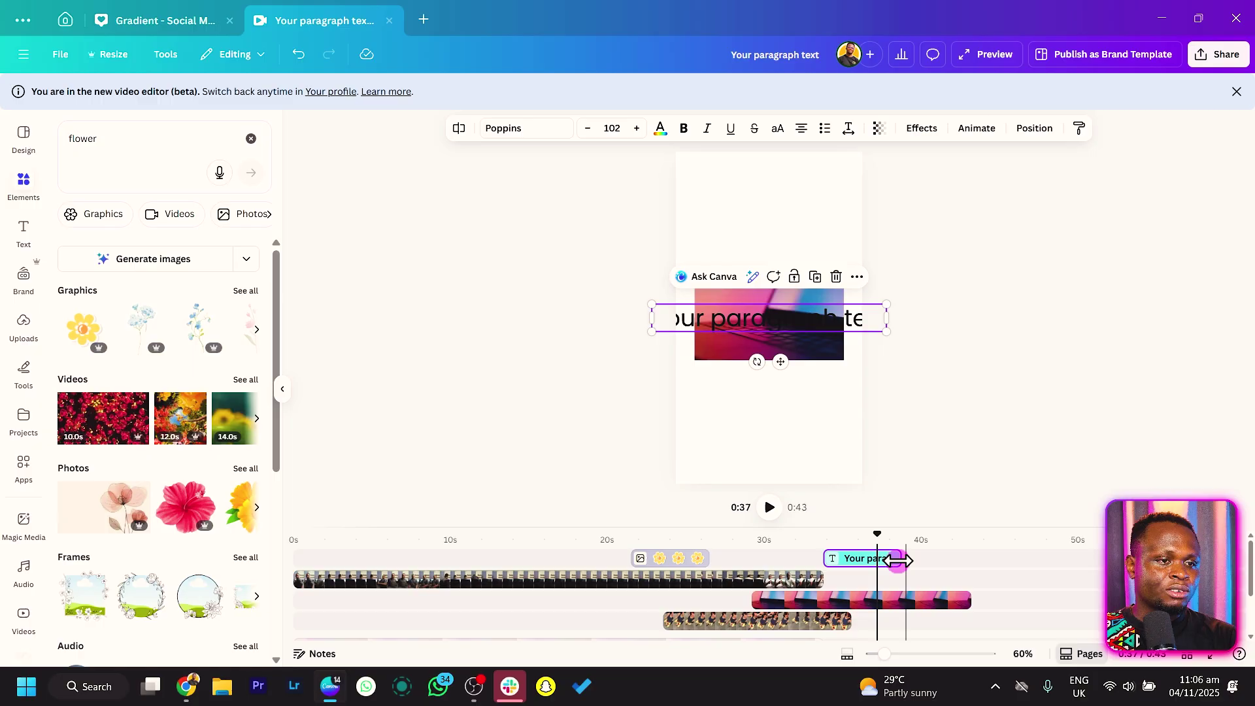
{"action": "left_click_drag", "start_coordinate": [897, 560], "coordinate": [861, 559]}
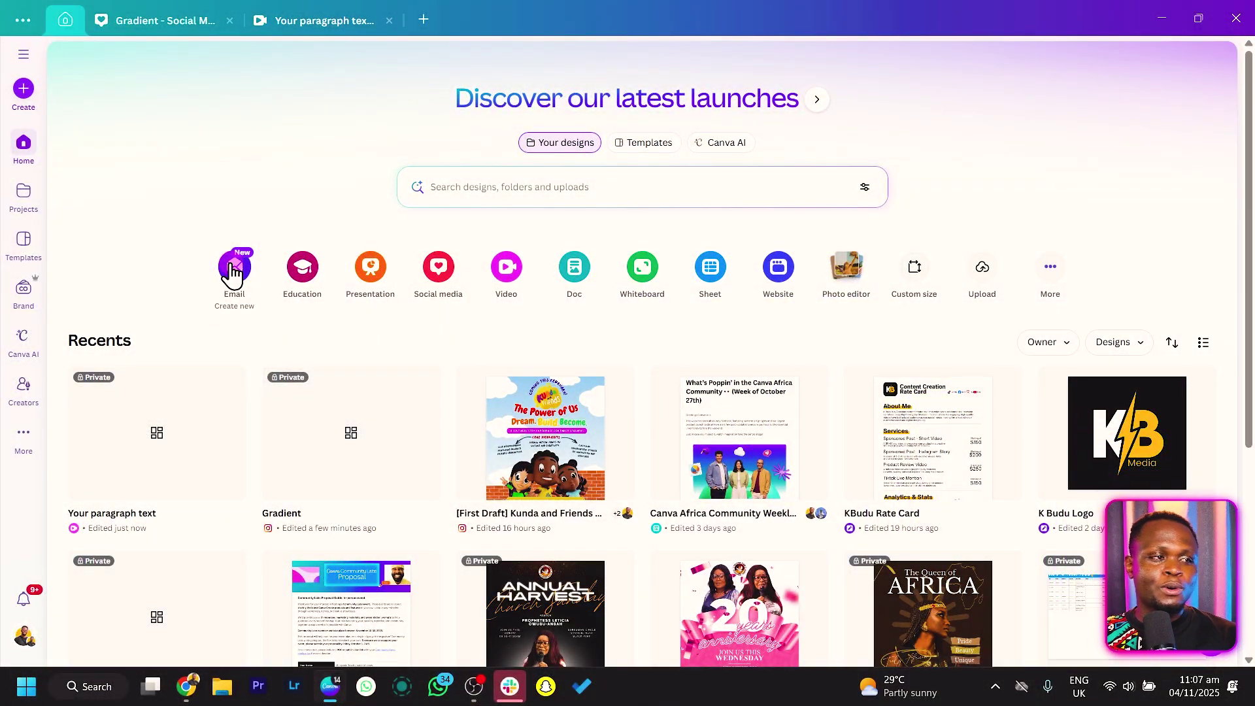
Create a new Email design and apply the blue and pink "THANKS FOR MAKING TAILS WAG!" poodle template.
{"action": "left_click", "coordinate": [232, 268]}
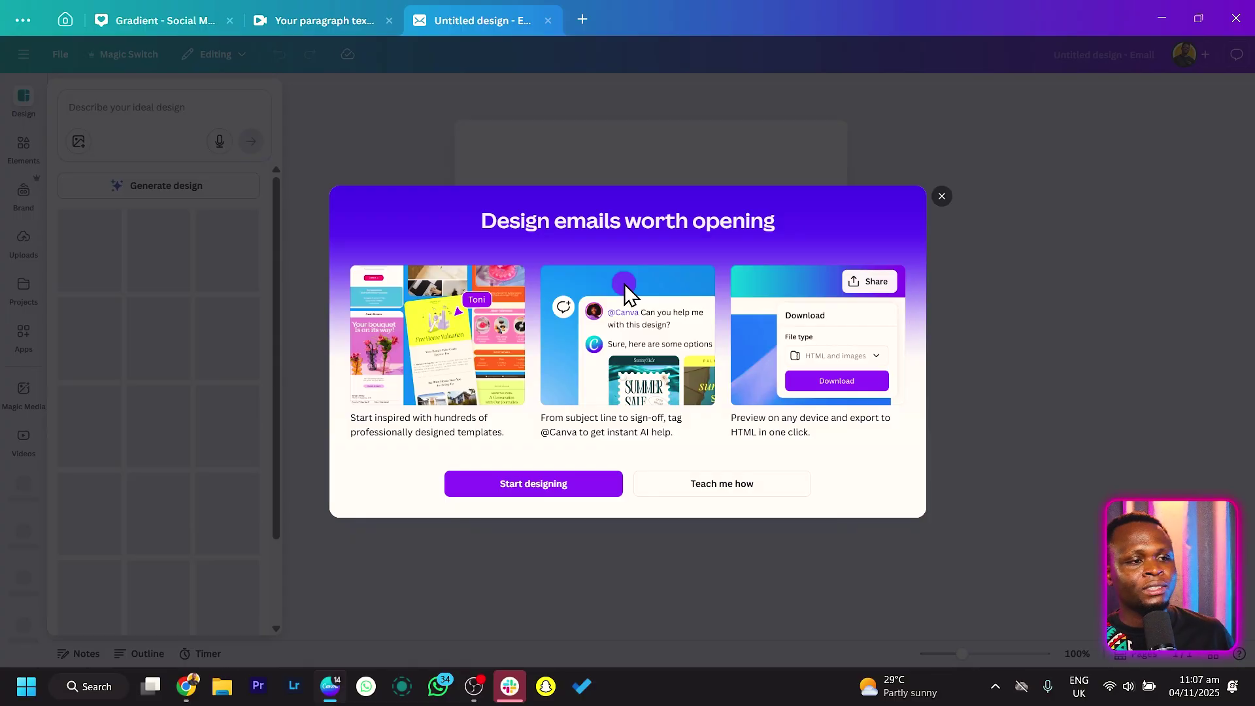
{"action": "left_click", "coordinate": [941, 196]}
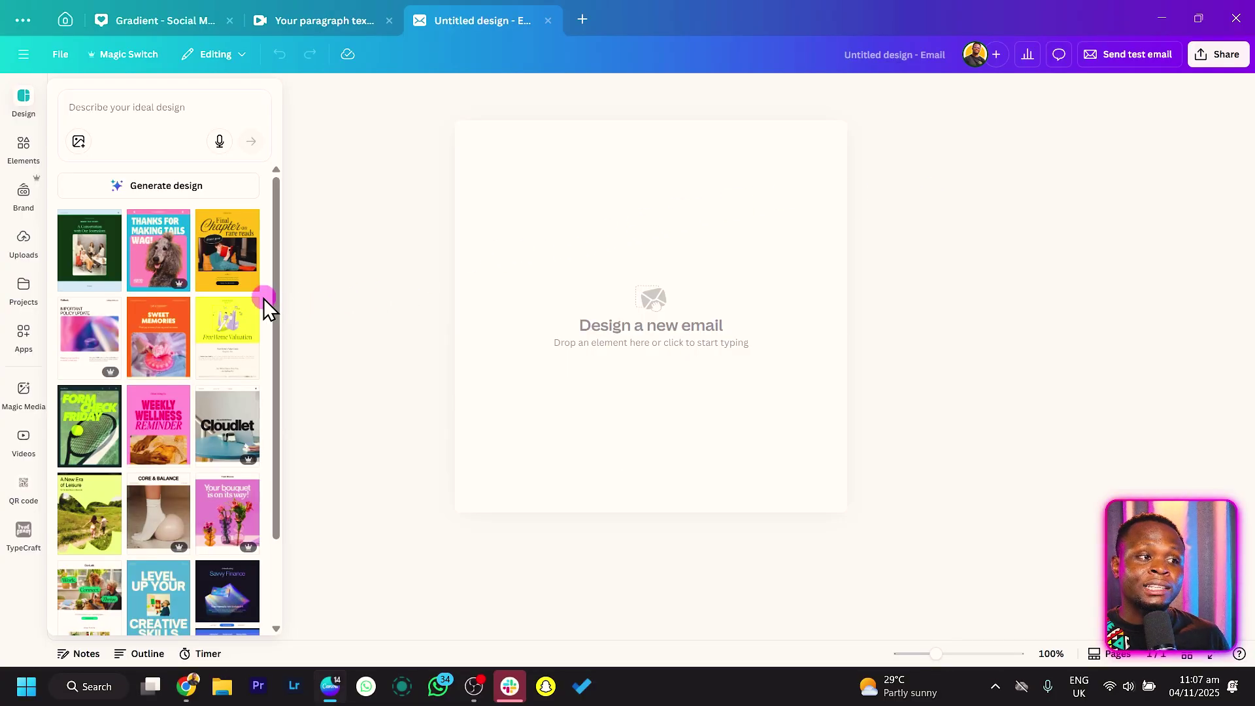
{"action": "left_click", "coordinate": [151, 270]}
{"action": "scroll", "coordinate": [188, 357], "scroll_direction": "down", "scroll_amount": 1}
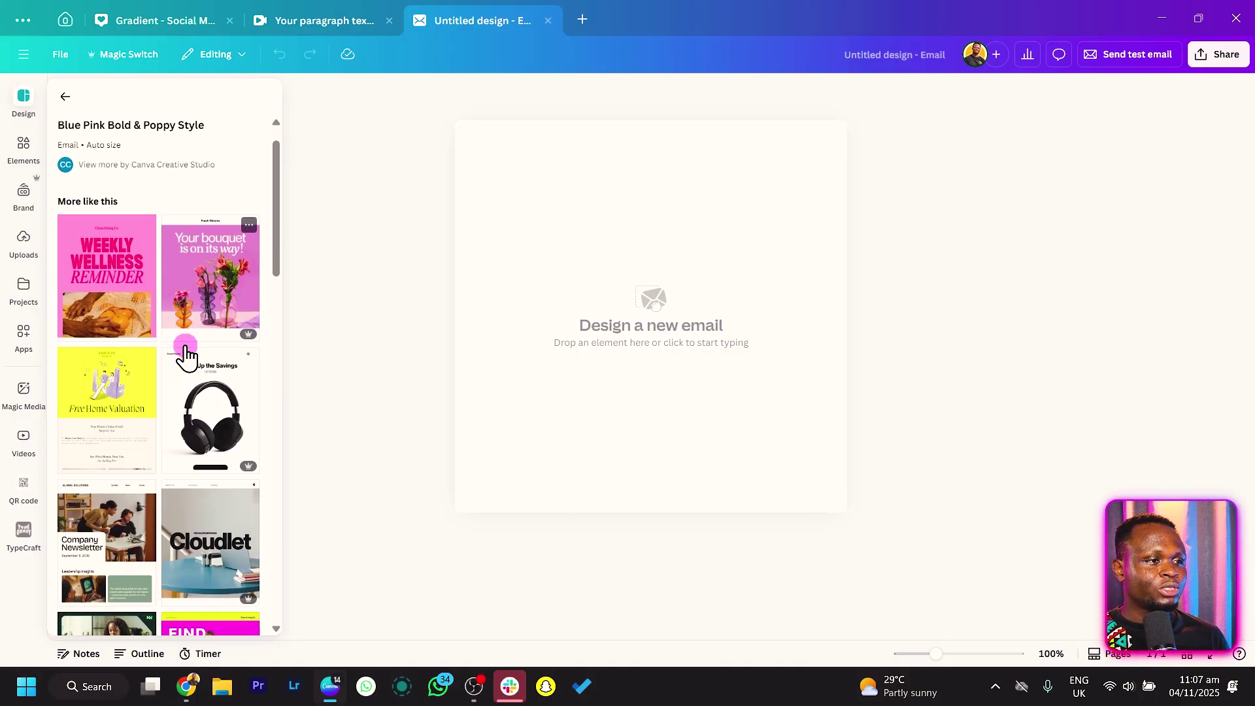
{"action": "scroll", "coordinate": [187, 355], "scroll_direction": "down", "scroll_amount": 3}
{"action": "scroll", "coordinate": [185, 355], "scroll_direction": "down", "scroll_amount": 3}
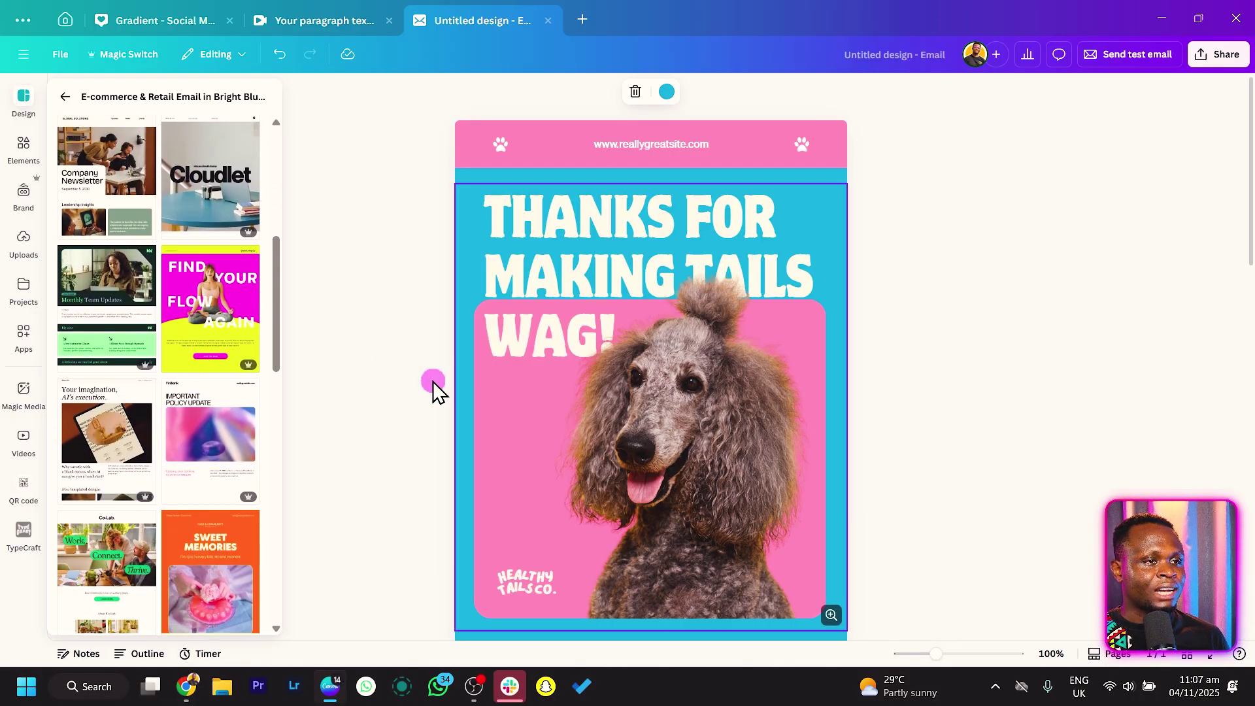
{"action": "scroll", "coordinate": [253, 439], "scroll_direction": "down", "scroll_amount": 3}
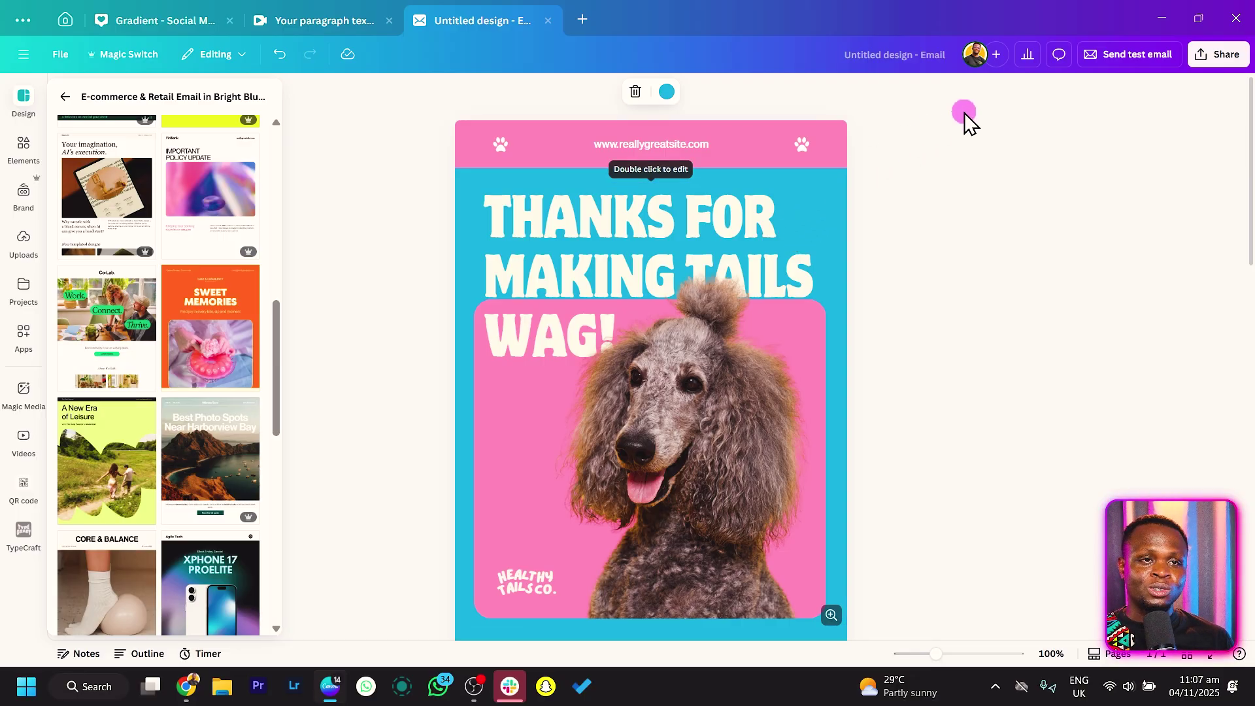
Review the email design's sharing options and the file types available for download.
{"action": "left_click", "coordinate": [1138, 59]}
{"action": "left_click", "coordinate": [1004, 340]}
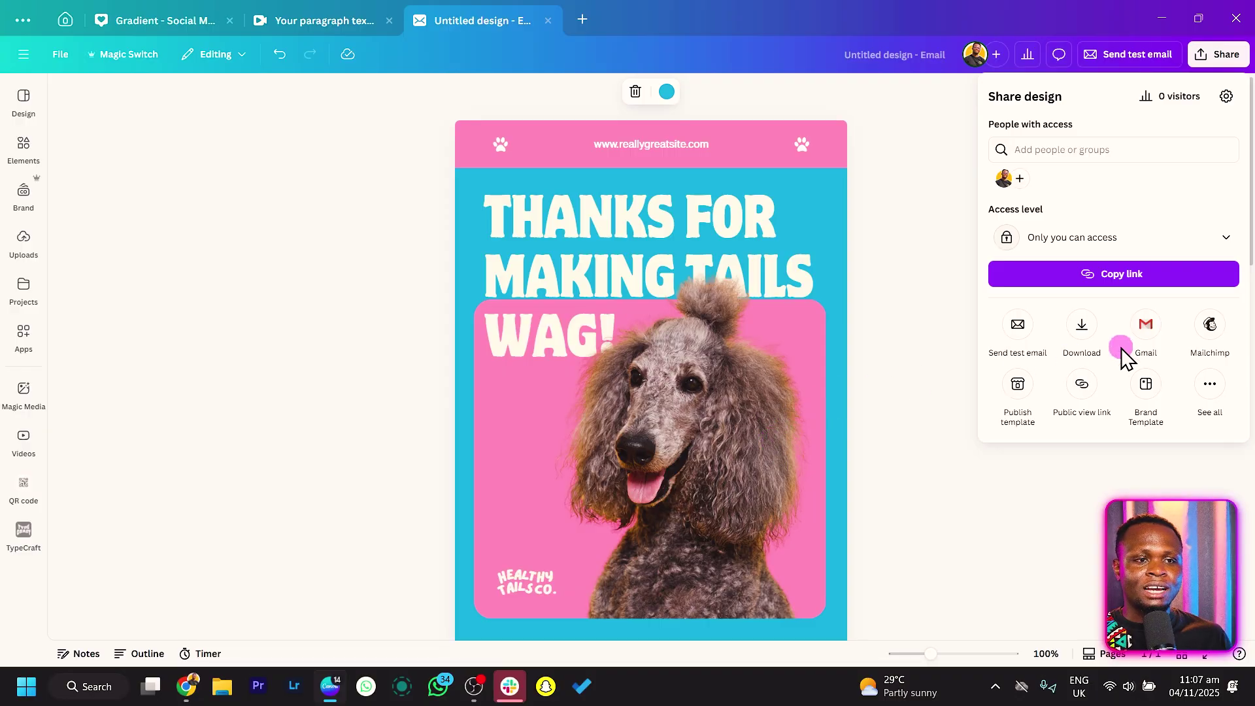
{"action": "left_click", "coordinate": [1082, 331]}
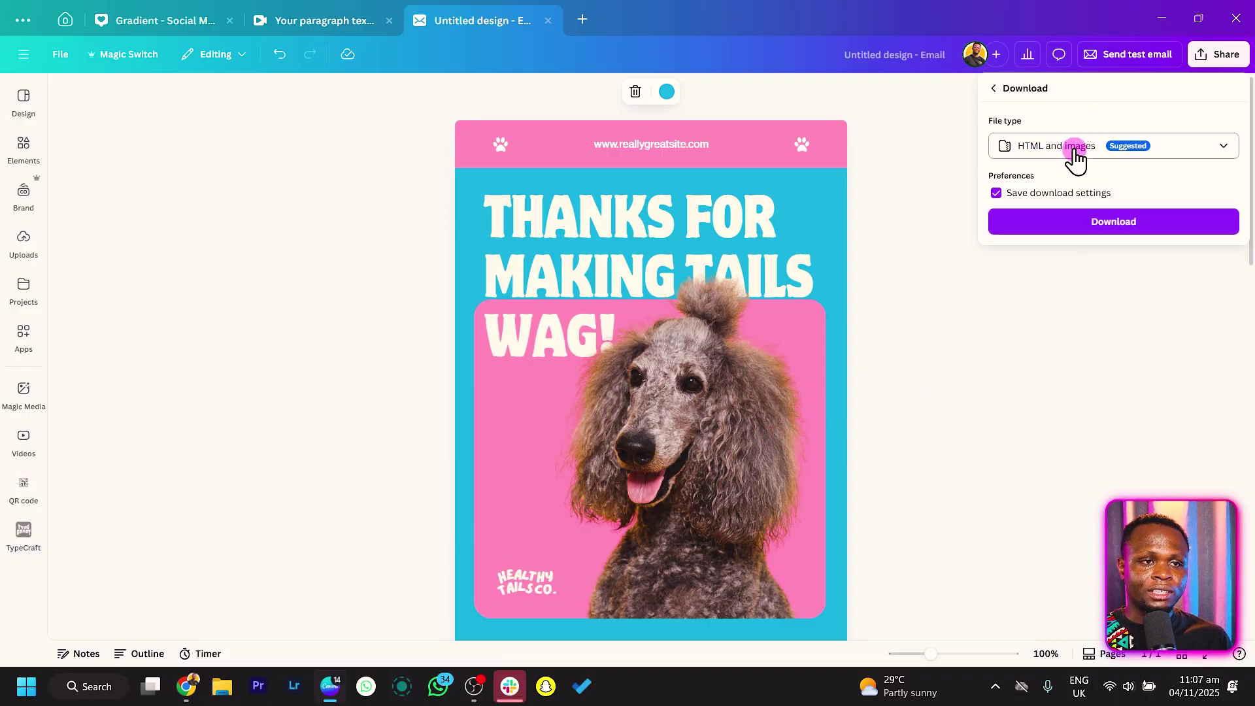
{"action": "left_click", "coordinate": [1180, 147]}
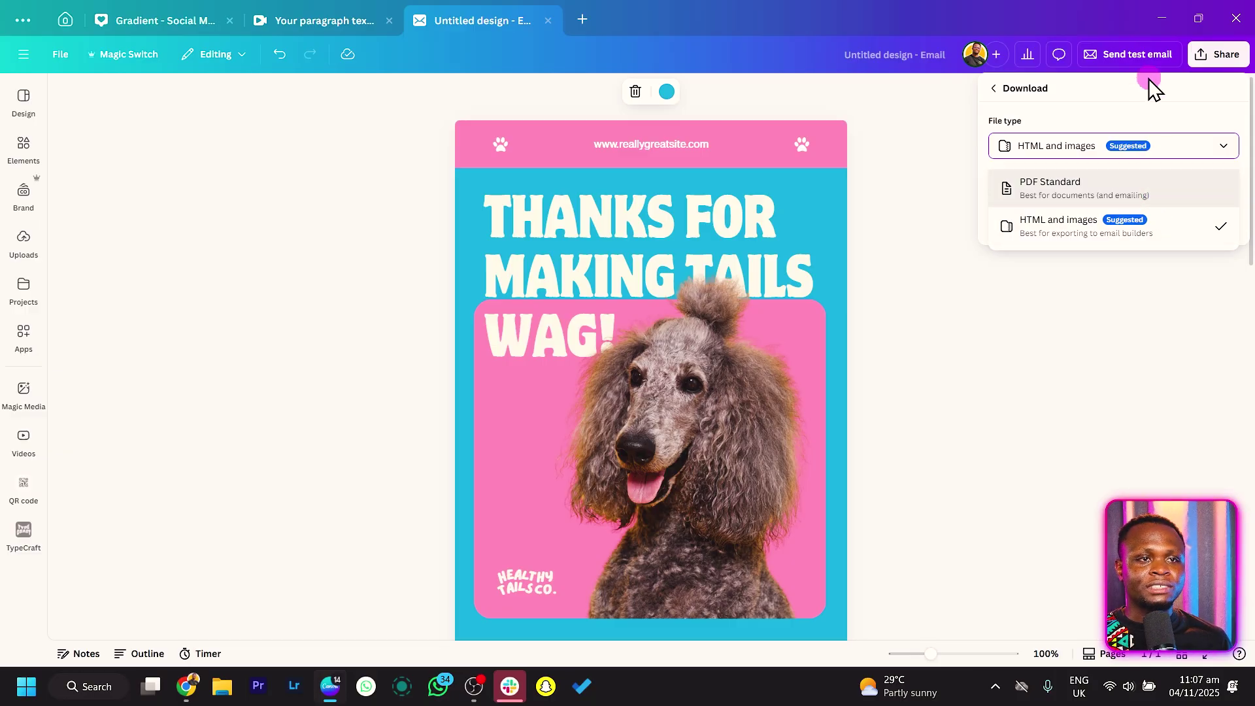
{"action": "left_click", "coordinate": [464, 317]}
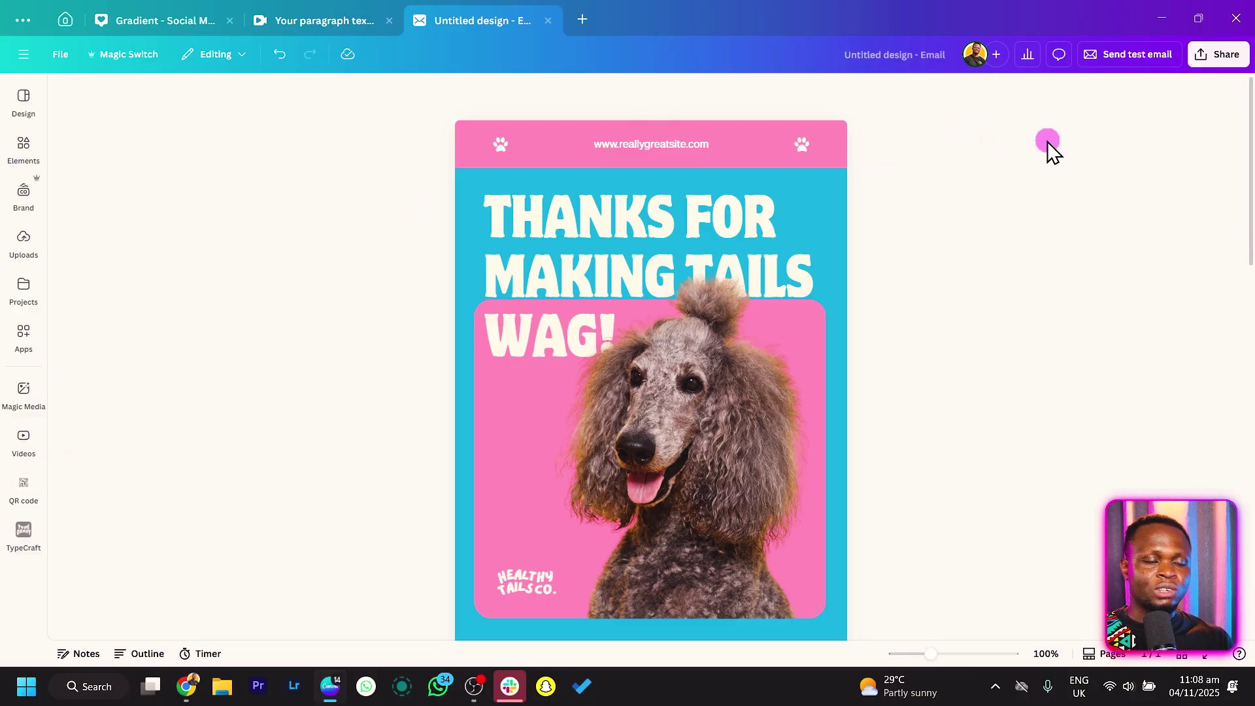
Send a test email of the design with the subject line "Woof! Woof!!".
{"action": "left_click", "coordinate": [1124, 58]}
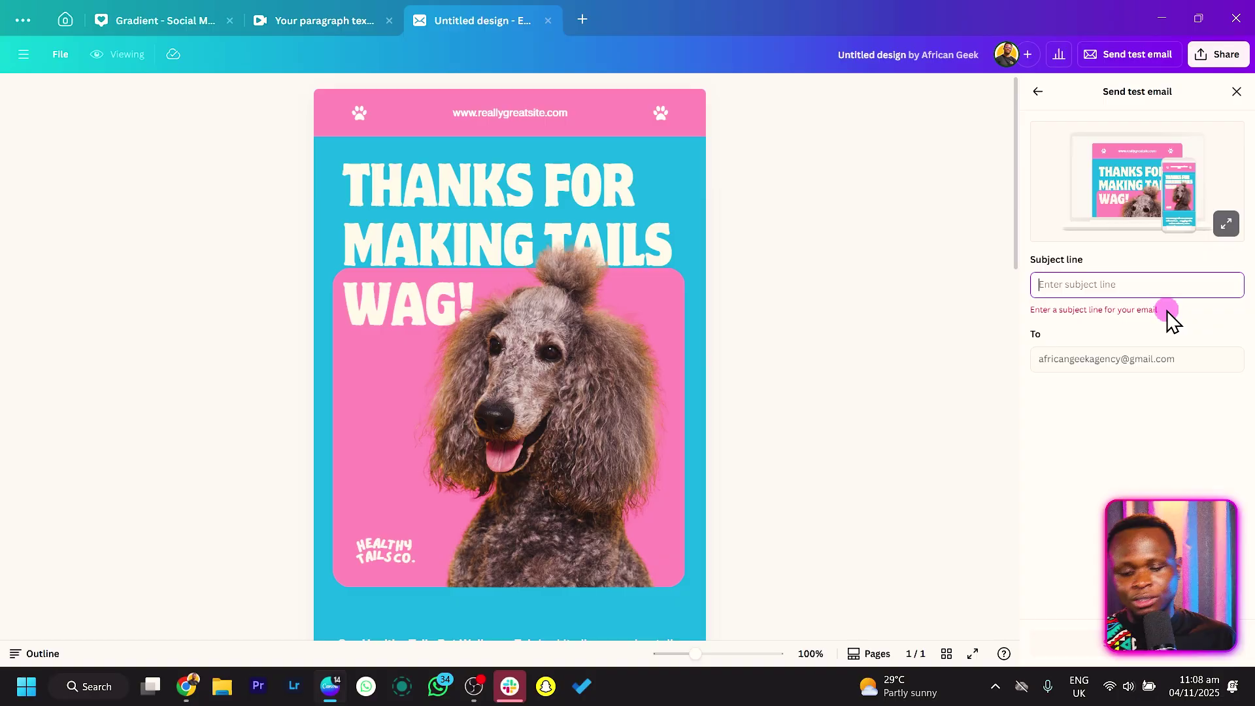
{"action": "type", "text": "Woof"}
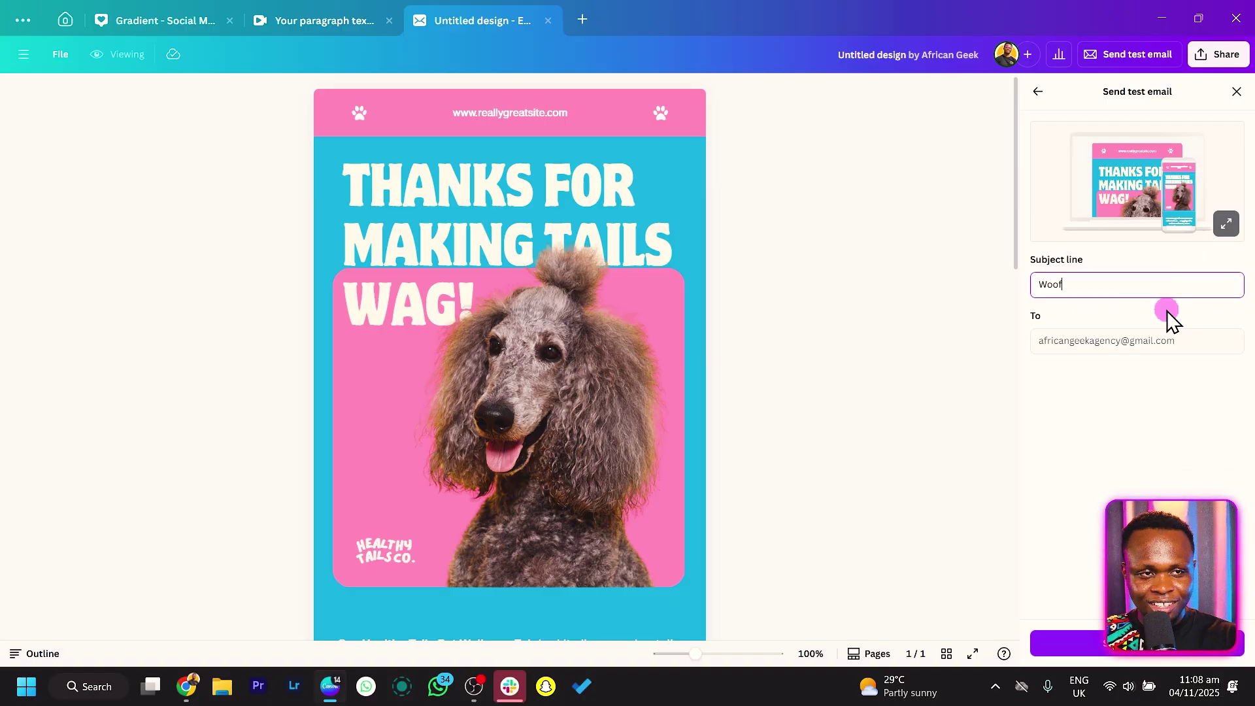
{"action": "type", "text": "! Woof!!"}
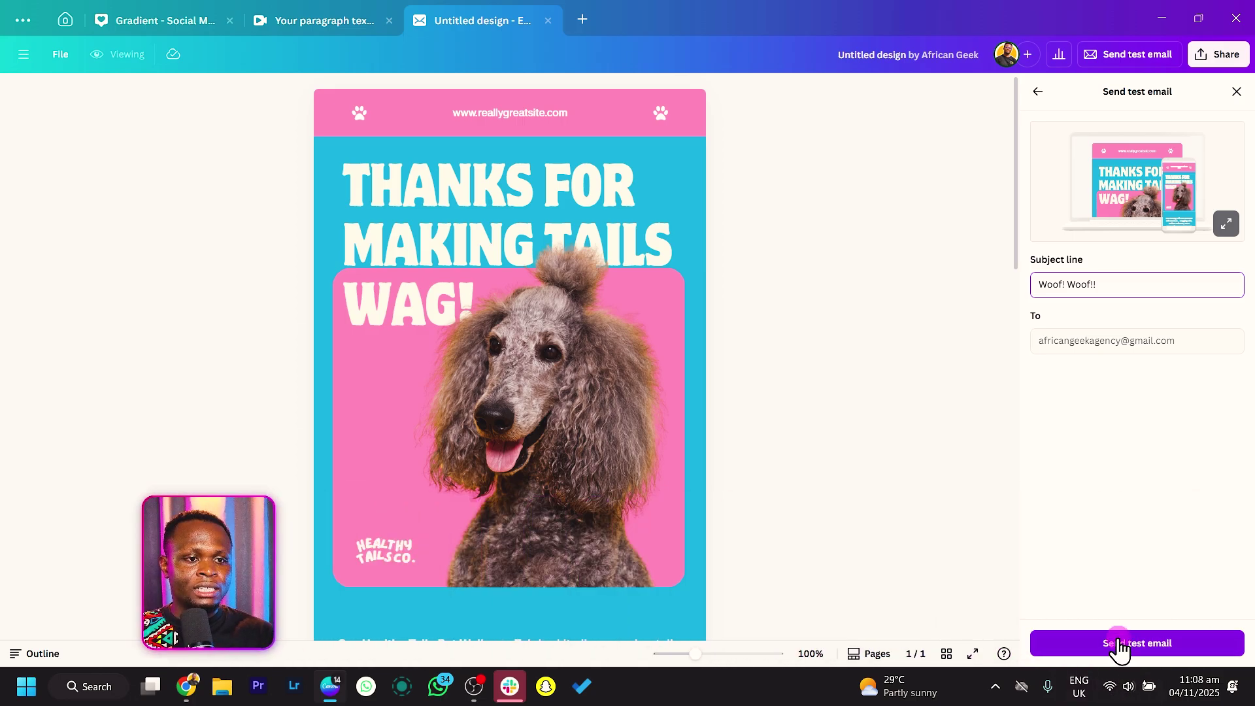
{"action": "left_click", "coordinate": [1120, 644]}
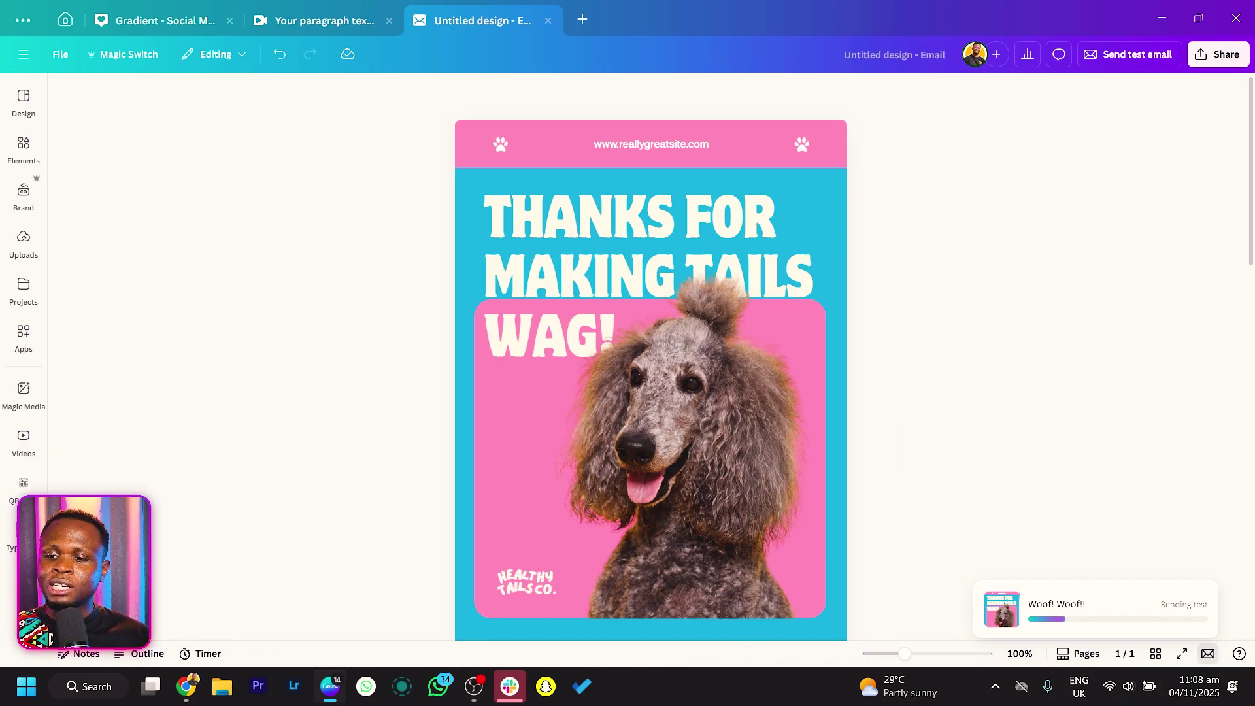
Switch to Gmail and examine the received "Woof! Woof!!" preview email from its header down to its footer.
{"action": "key", "text": "alt+Tab"}
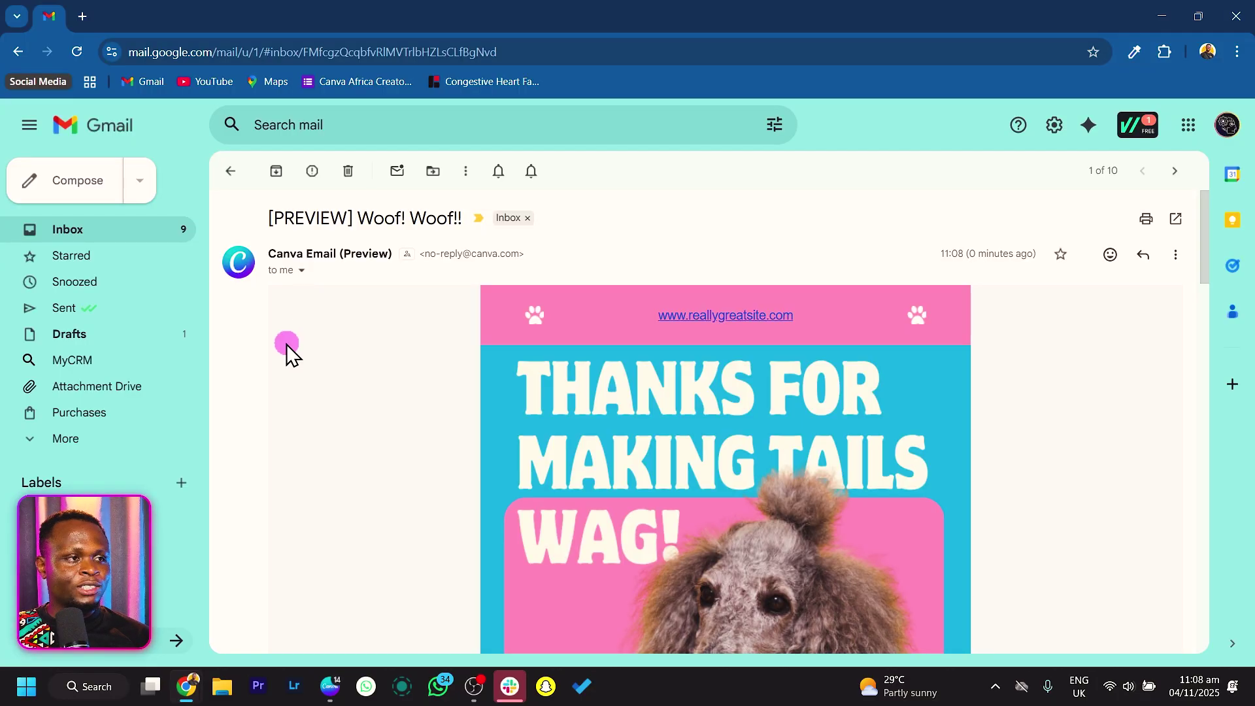
{"action": "scroll", "coordinate": [285, 344], "scroll_direction": "down", "scroll_amount": 5}
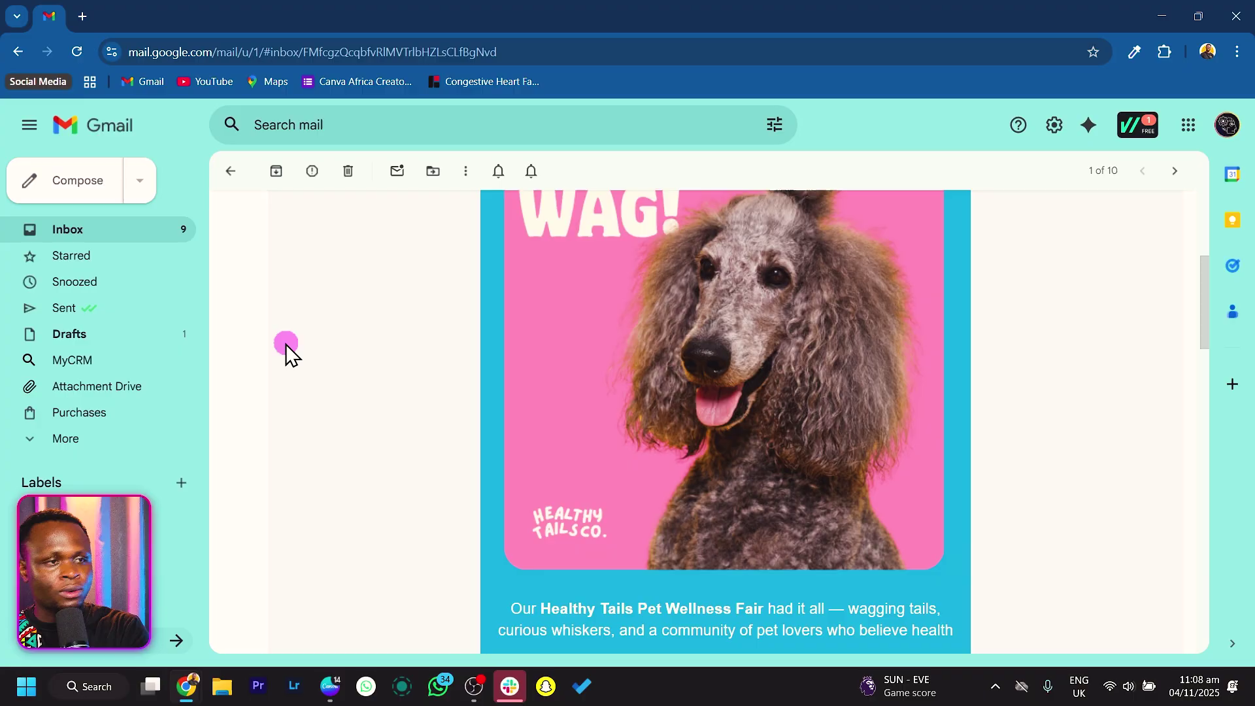
{"action": "key", "text": "ctrl+minus"}
{"action": "scroll", "coordinate": [285, 344], "scroll_direction": "up", "scroll_amount": 4}
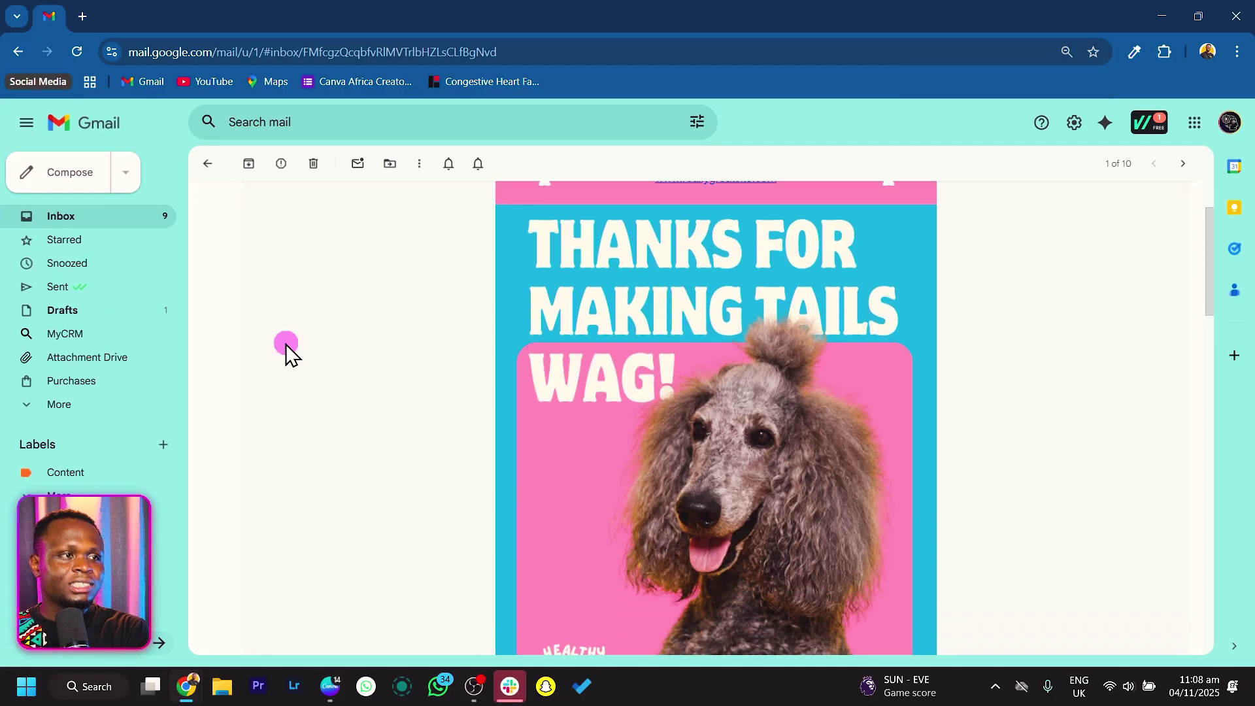
{"action": "scroll", "coordinate": [740, 255], "scroll_direction": "down", "scroll_amount": 15}
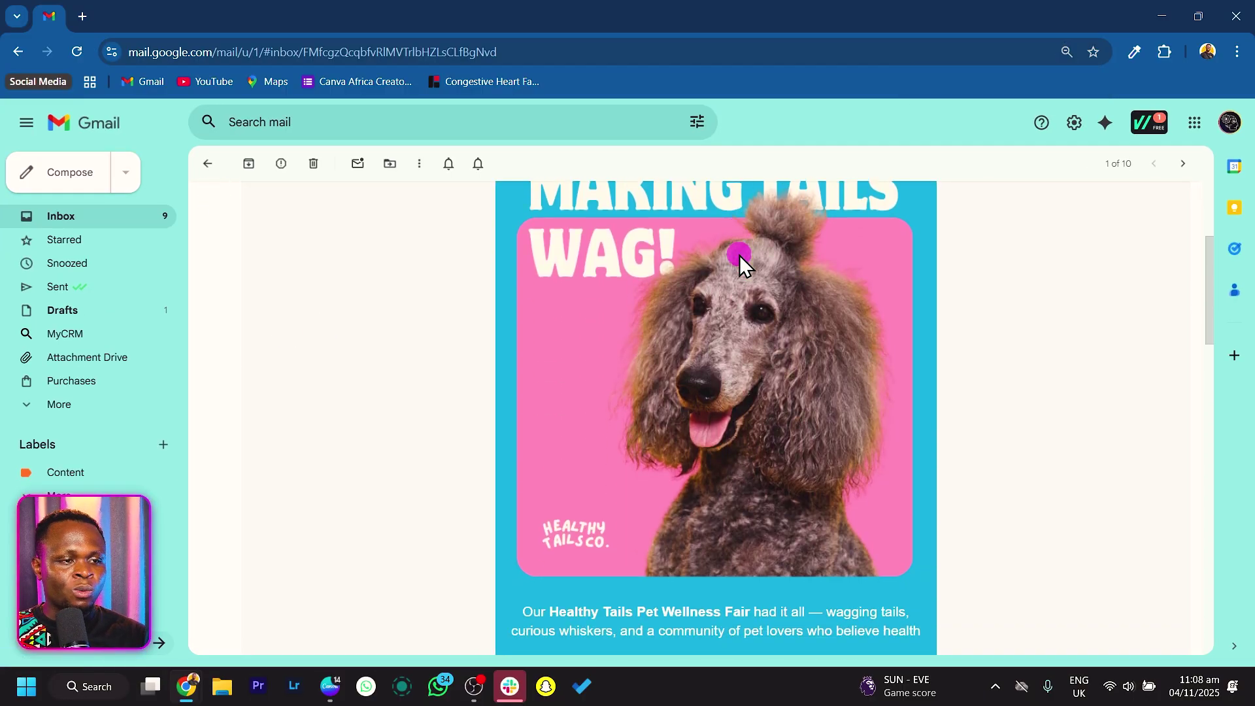
{"action": "scroll", "coordinate": [865, 523], "scroll_direction": "down", "scroll_amount": 6}
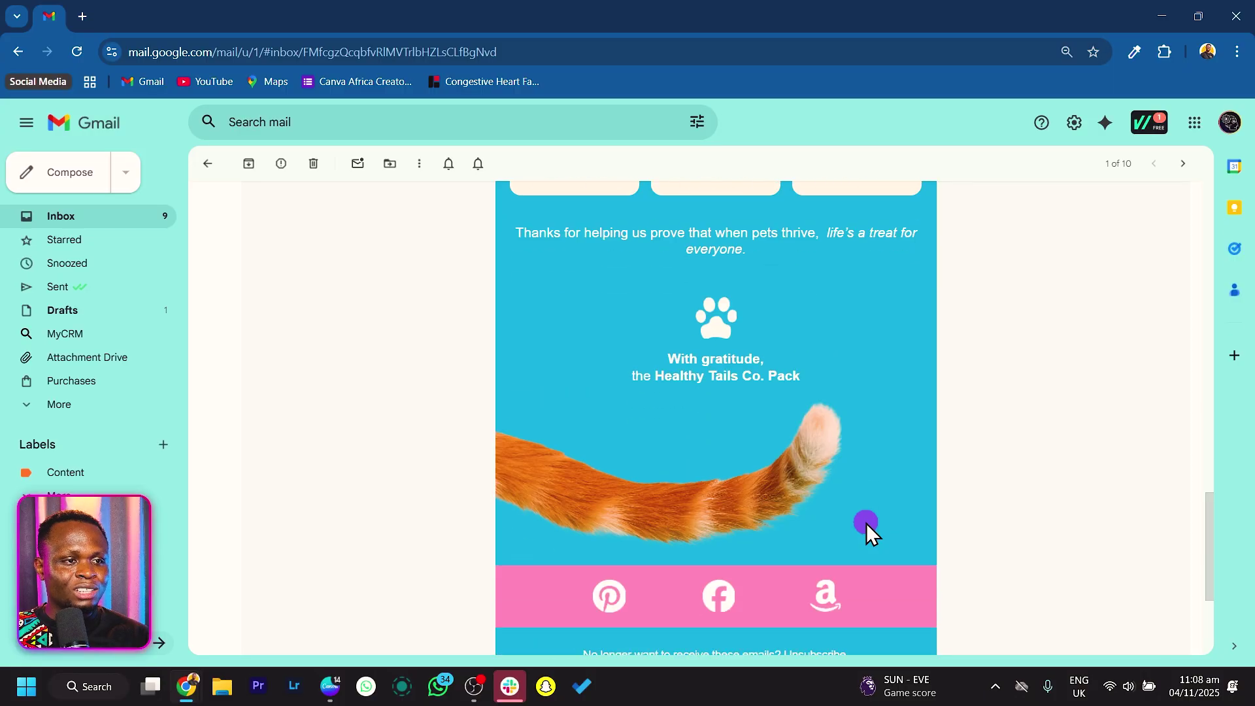
{"action": "scroll", "coordinate": [729, 493], "scroll_direction": "down", "scroll_amount": 1}
{"action": "scroll", "coordinate": [730, 492], "scroll_direction": "up", "scroll_amount": 7}
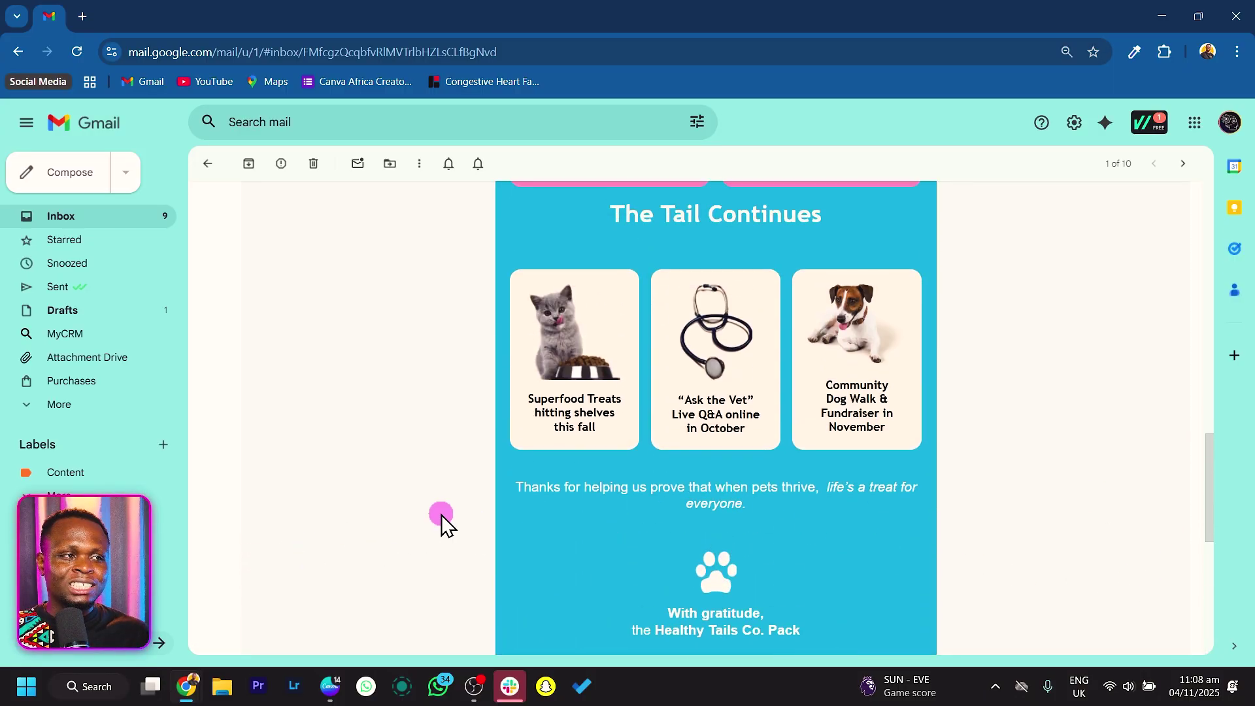
{"action": "scroll", "coordinate": [445, 520], "scroll_direction": "up", "scroll_amount": 15}
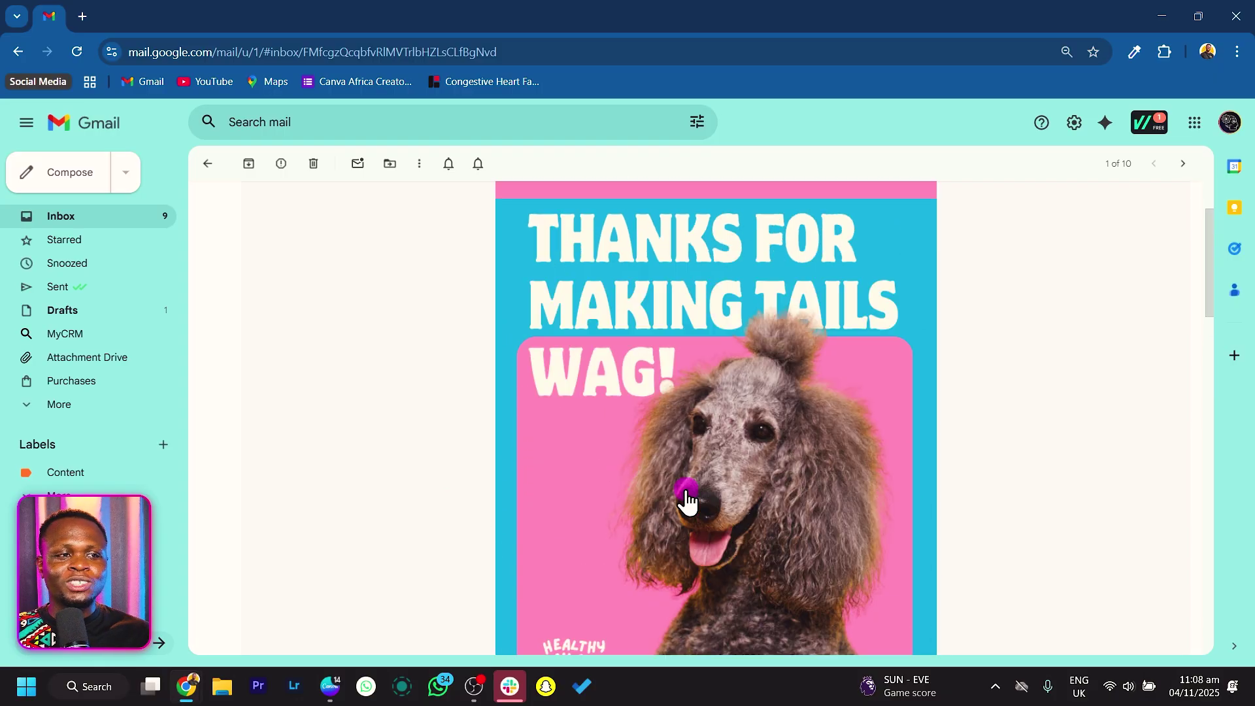
{"action": "scroll", "coordinate": [689, 502], "scroll_direction": "up", "scroll_amount": 2}
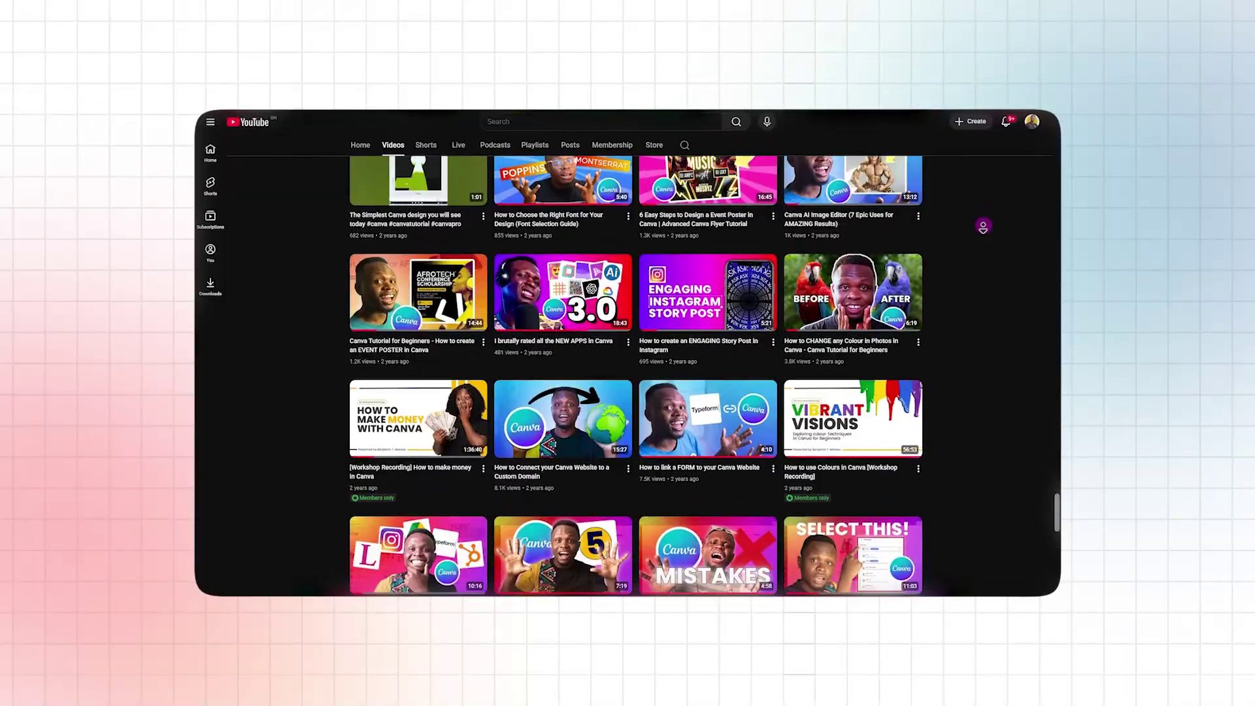
{"action": "scroll", "coordinate": [985, 225], "scroll_direction": "down", "scroll_amount": 3}
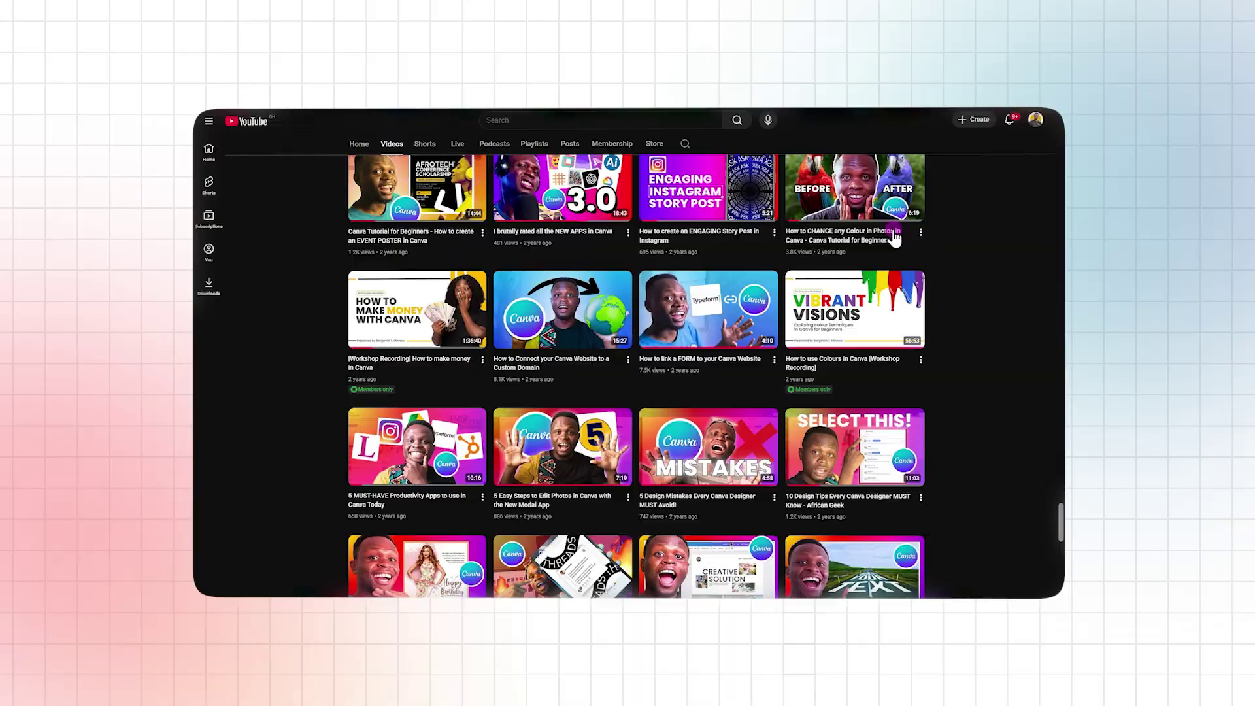
{"action": "left_click", "coordinate": [735, 335]}
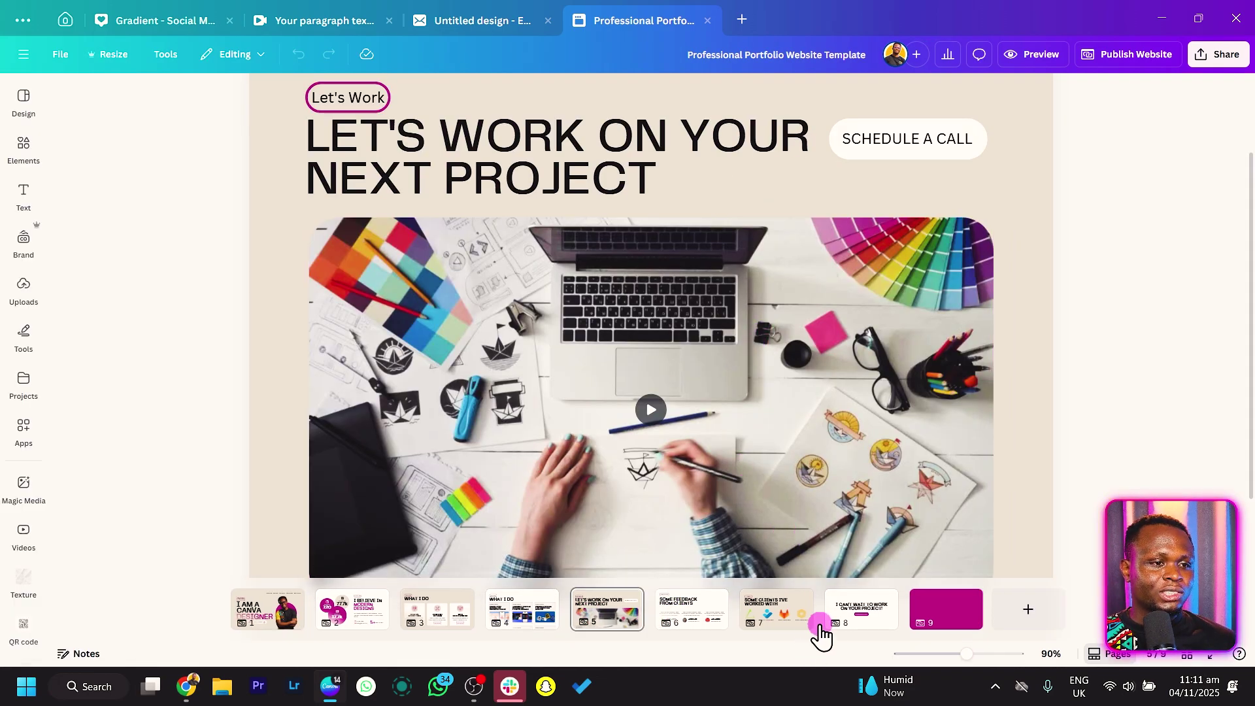
Add a blank page after page 7 of the portfolio website and insert the Onboarding Checklist form from the Business forms.
{"action": "left_click", "coordinate": [826, 606]}
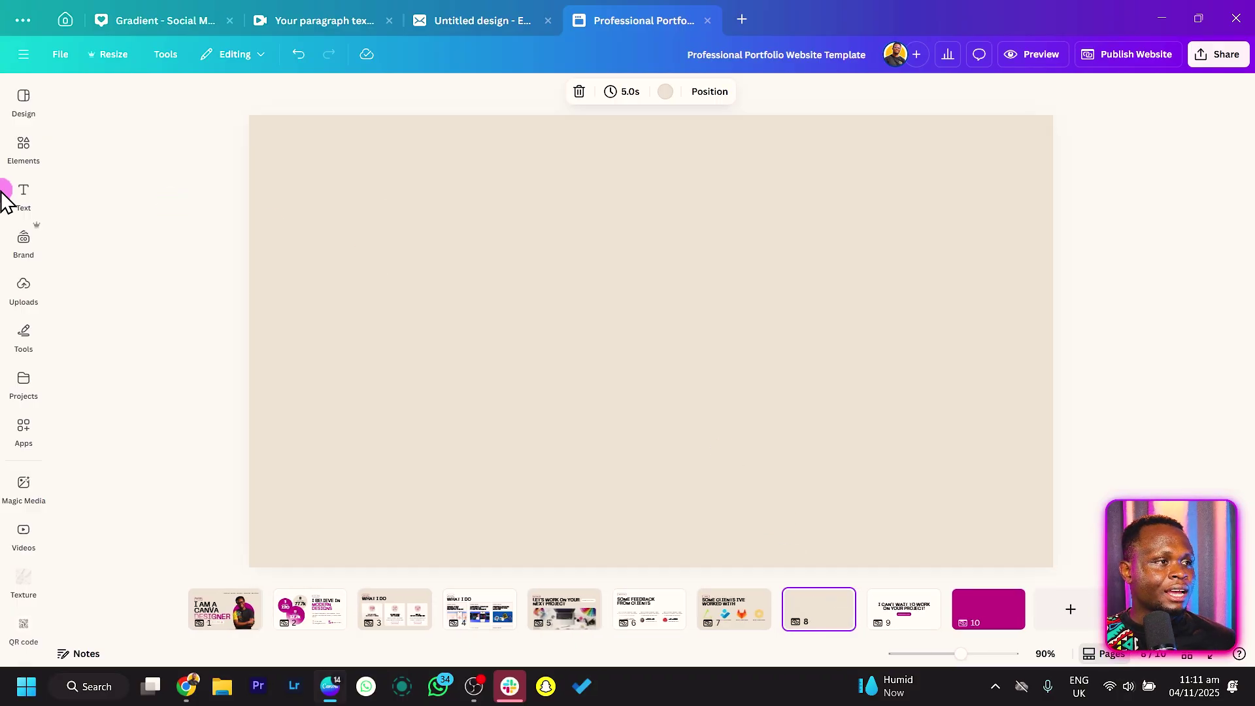
{"action": "left_click", "coordinate": [5, 195]}
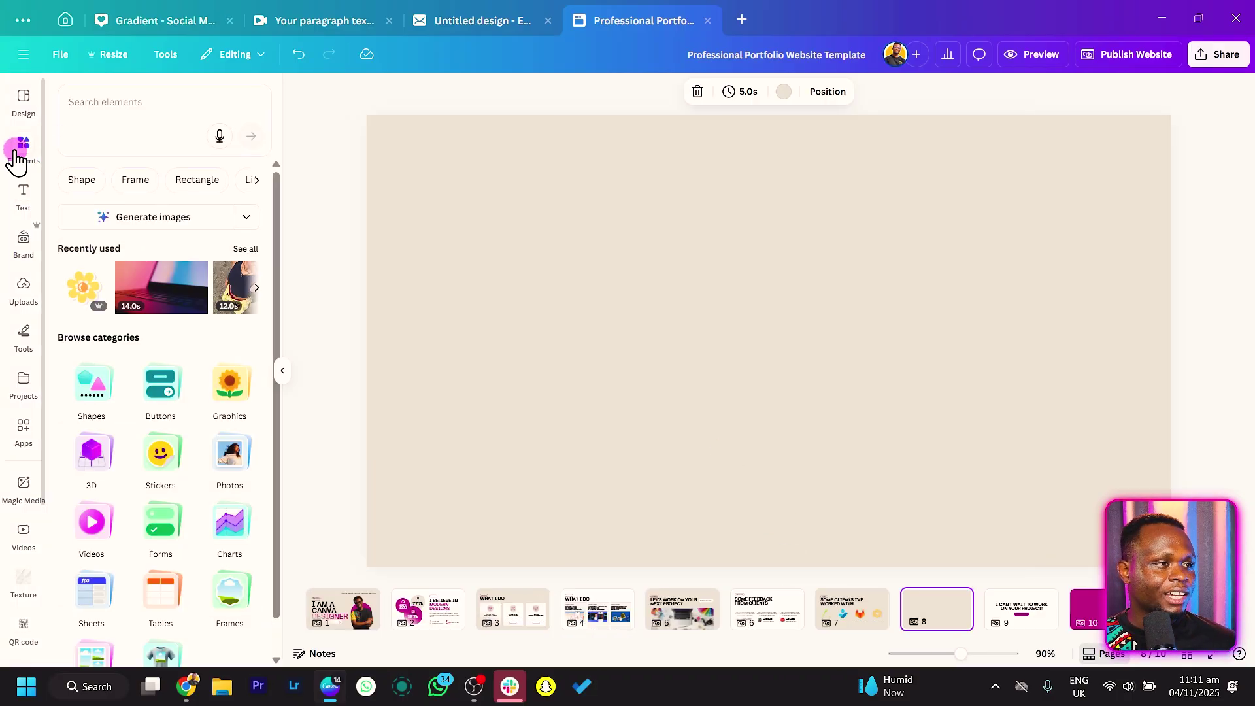
{"action": "scroll", "coordinate": [196, 471], "scroll_direction": "down", "scroll_amount": 1}
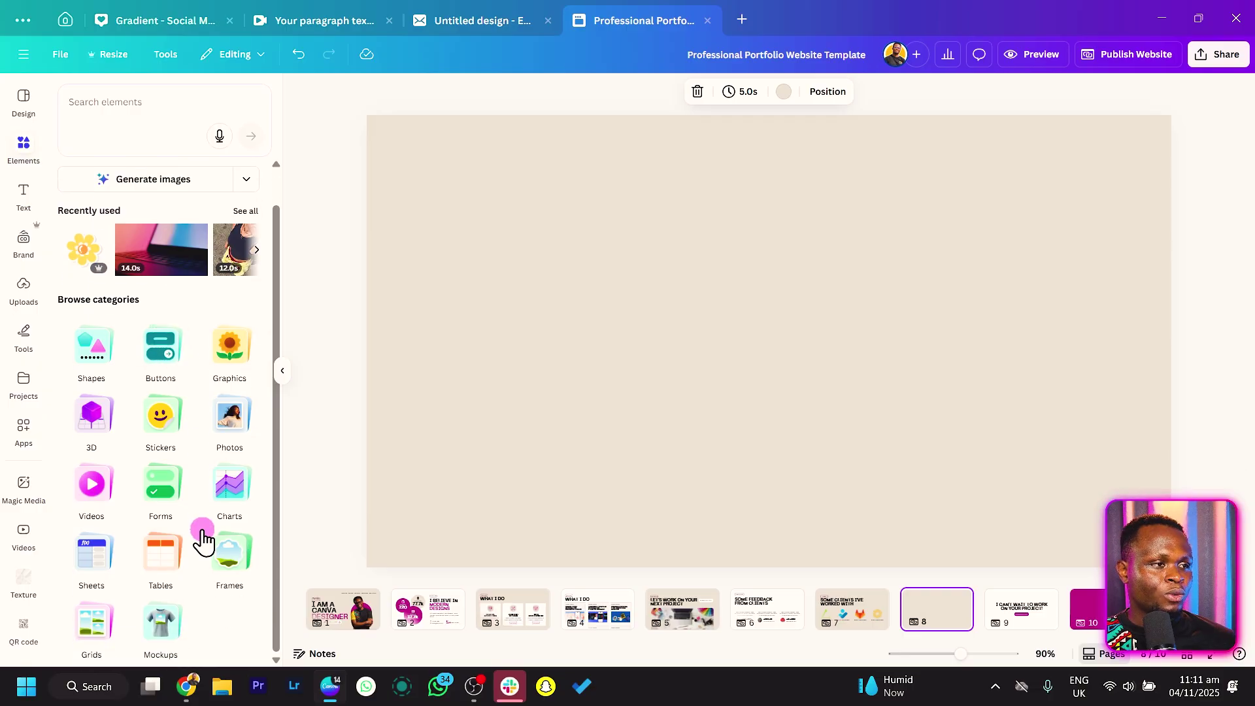
{"action": "left_click", "coordinate": [161, 487]}
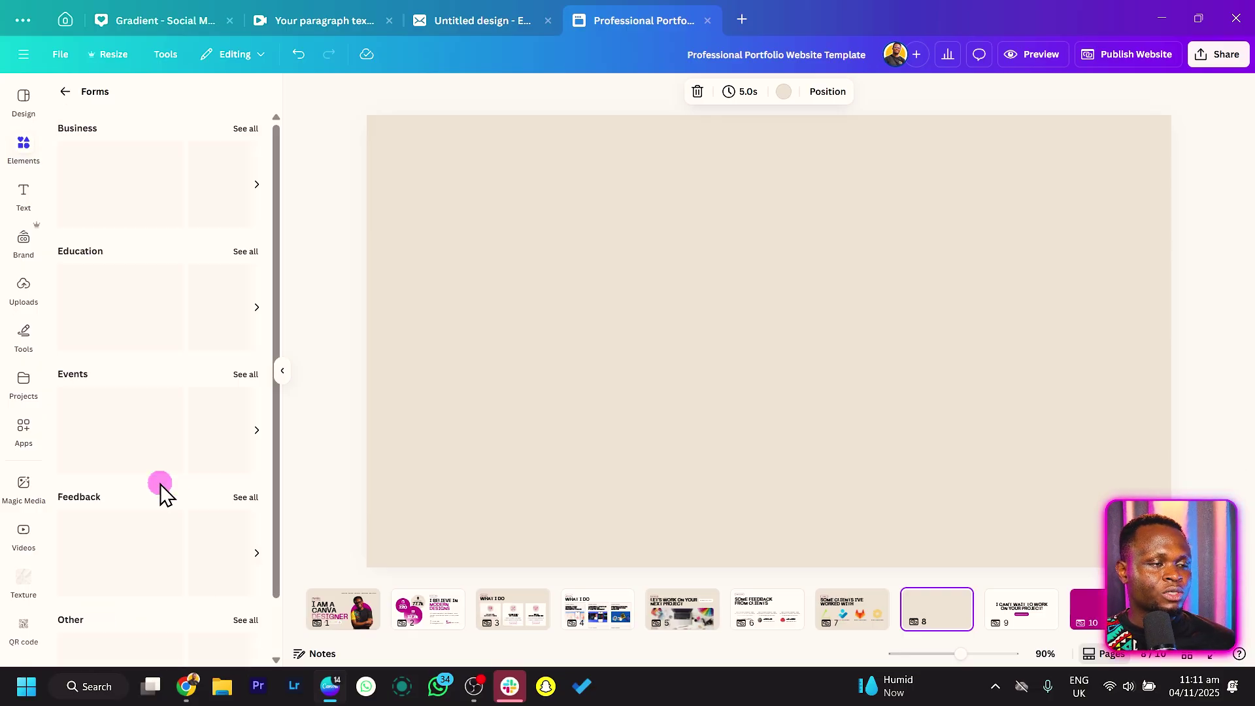
{"action": "scroll", "coordinate": [140, 412], "scroll_direction": "down", "scroll_amount": 2}
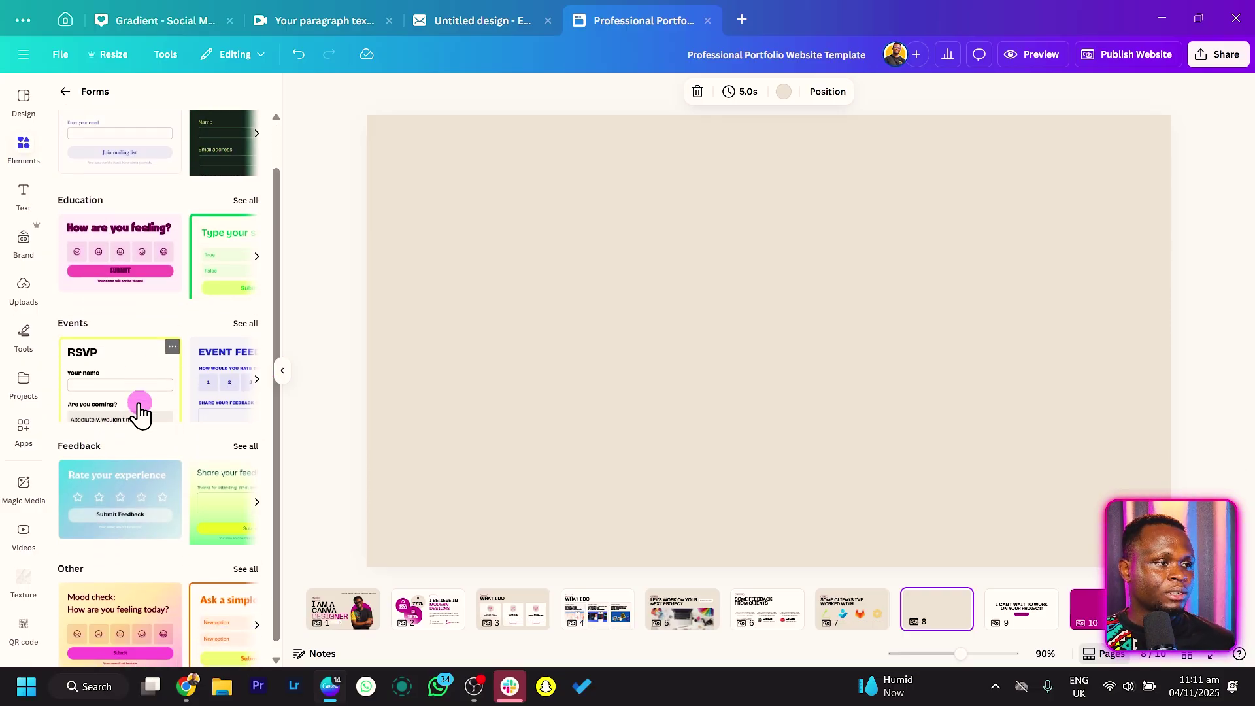
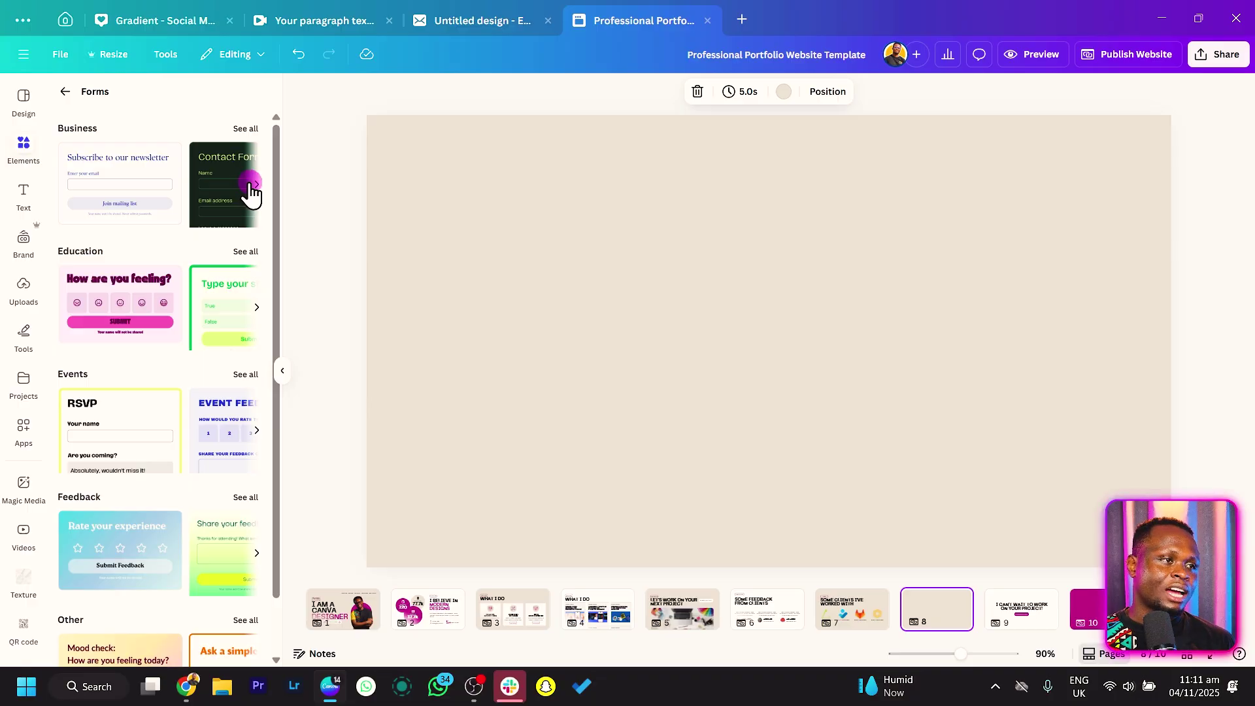
{"action": "left_click", "coordinate": [255, 185]}
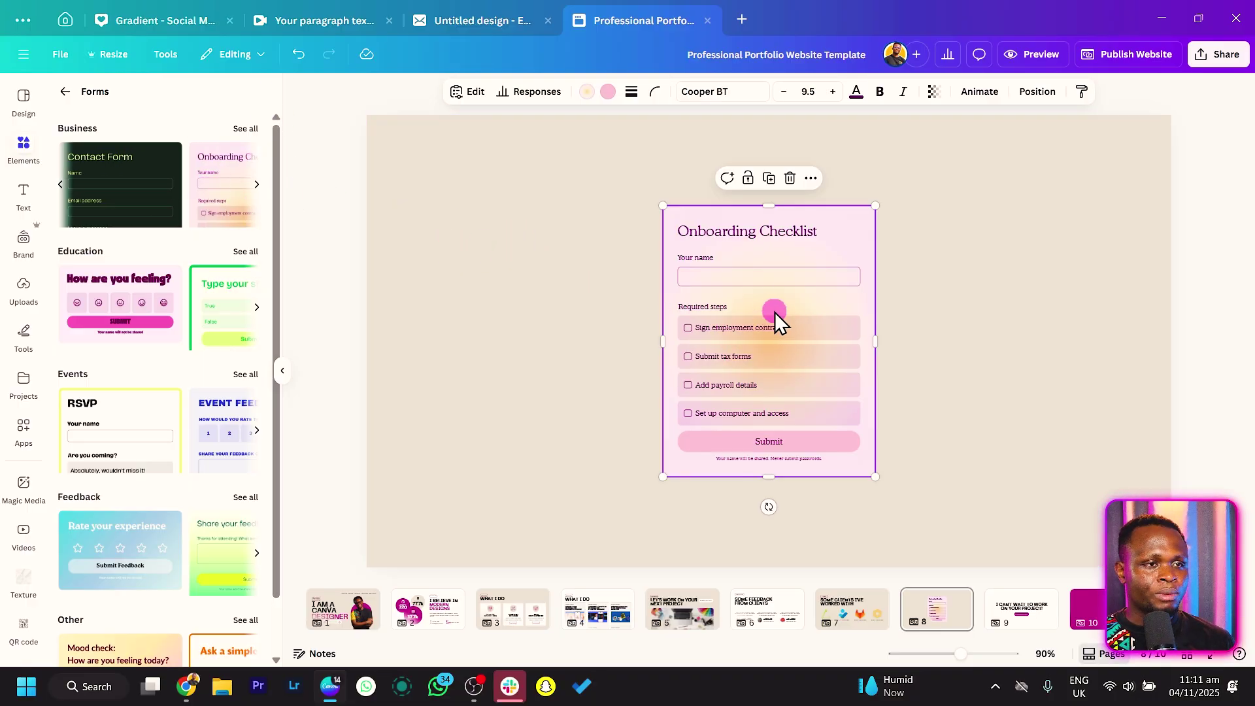
Move the Onboarding Checklist form to the left side of the page and enlarge it to nearly the full page height.
{"action": "left_click_drag", "start_coordinate": [770, 297], "coordinate": [513, 246]}
{"action": "left_click_drag", "start_coordinate": [607, 418], "coordinate": [732, 516]}
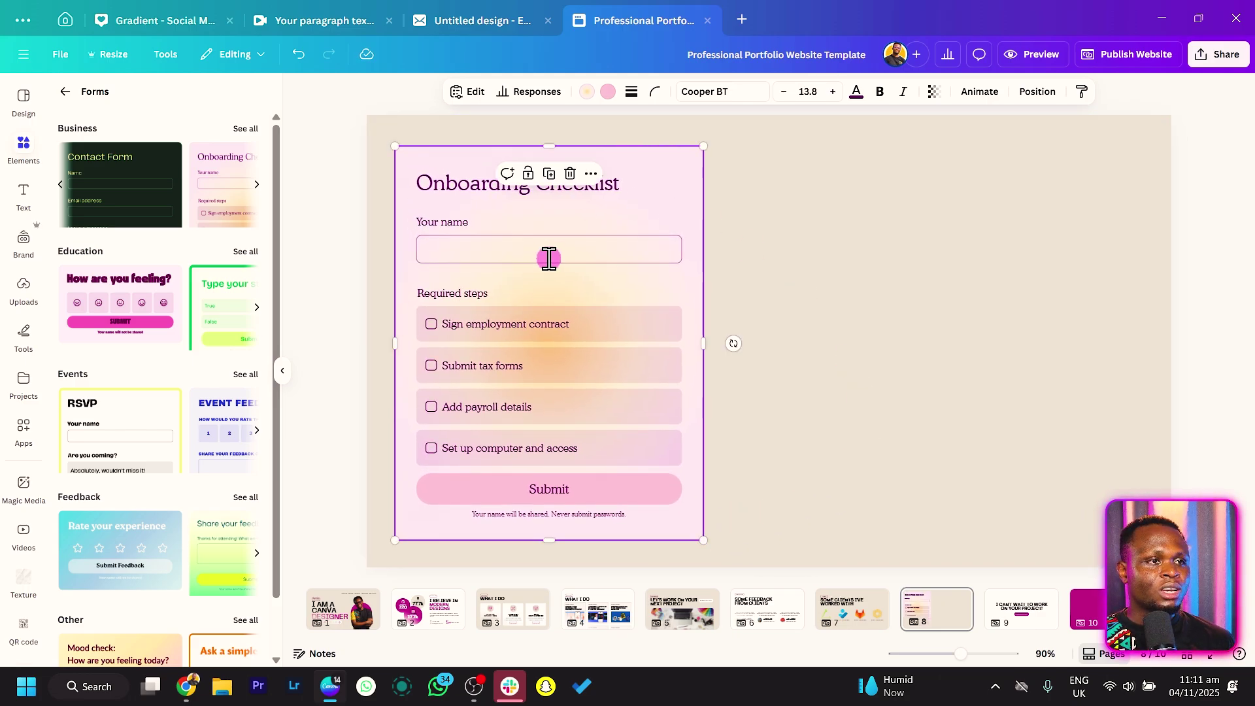
{"action": "left_click", "coordinate": [793, 255]}
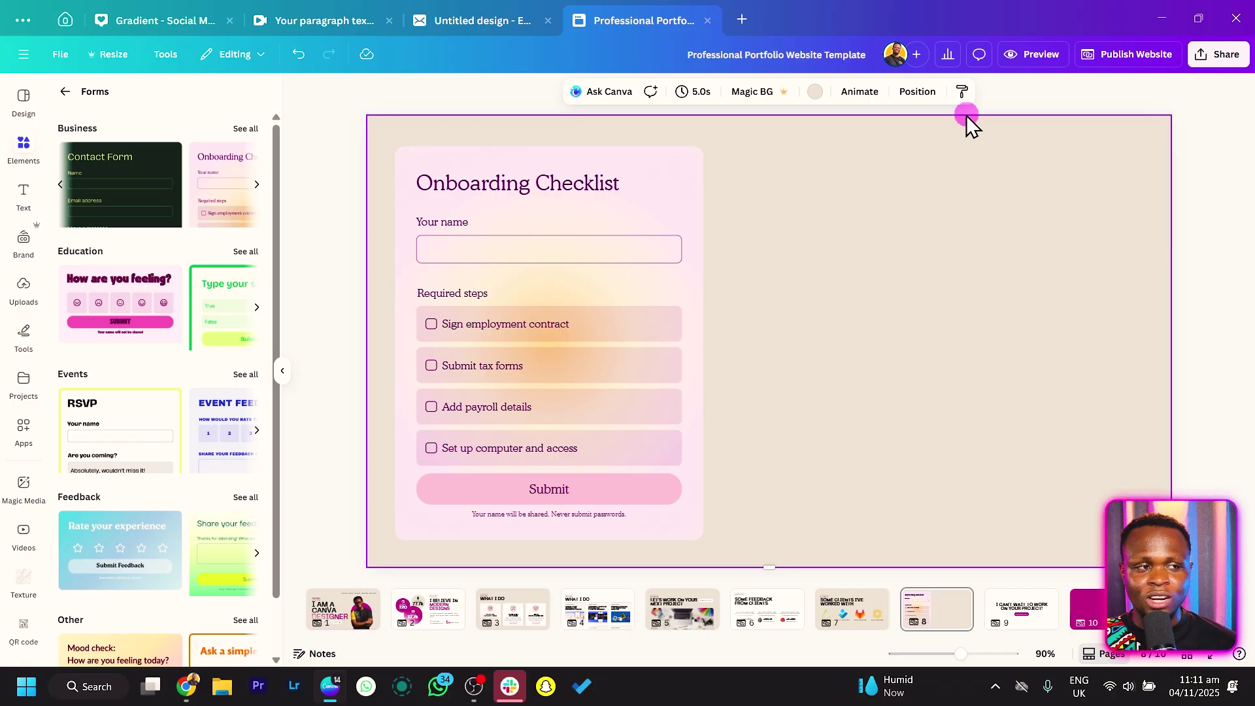
Copy the heading from page 9 onto the form page and replace its text with "Be part of the loop!".
{"action": "left_click", "coordinate": [1009, 623]}
{"action": "left_click", "coordinate": [940, 336]}
{"action": "scroll", "coordinate": [945, 386], "scroll_direction": "up", "scroll_amount": 2}
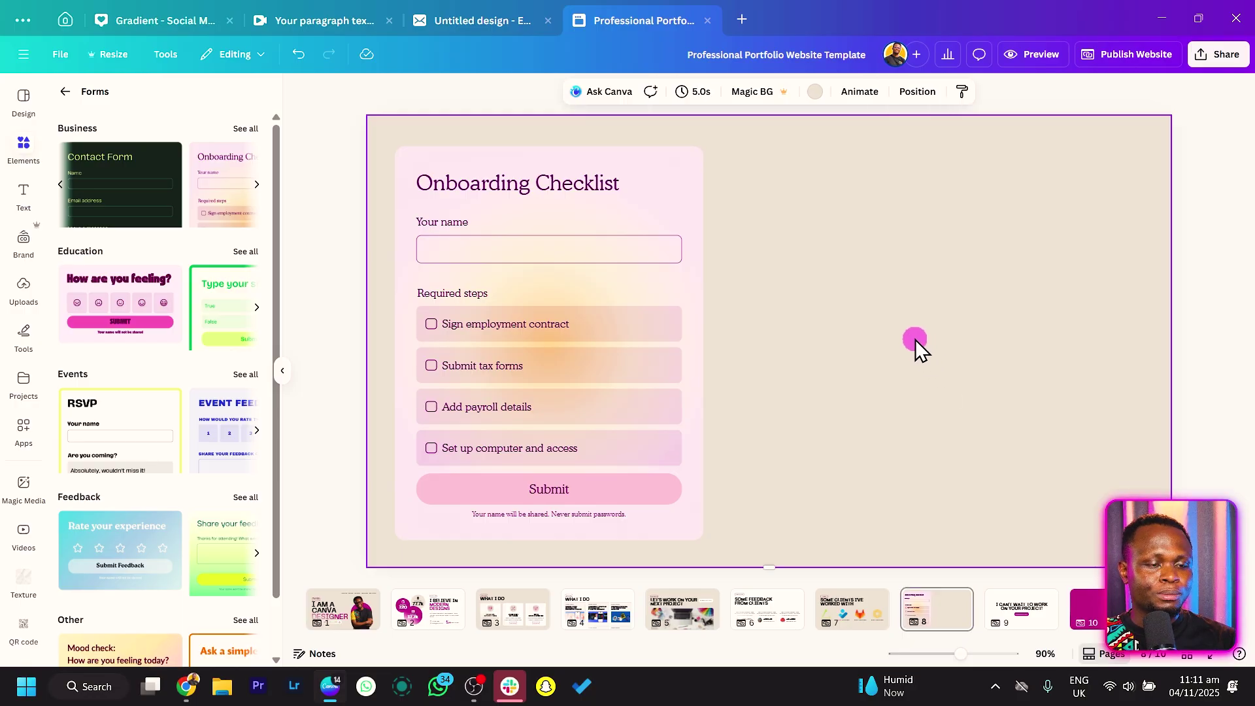
{"action": "key", "text": "ctrl+v"}
{"action": "double_click", "coordinate": [845, 260]}
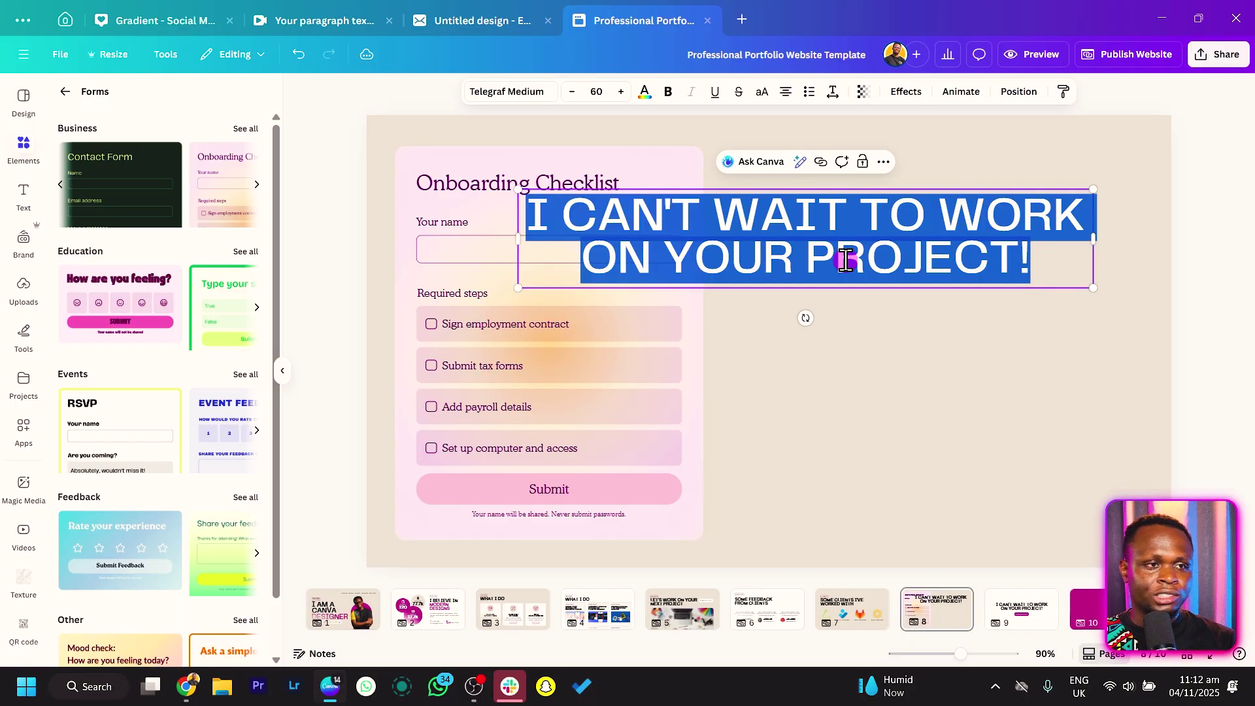
{"action": "type", "text": "Be part of th"}
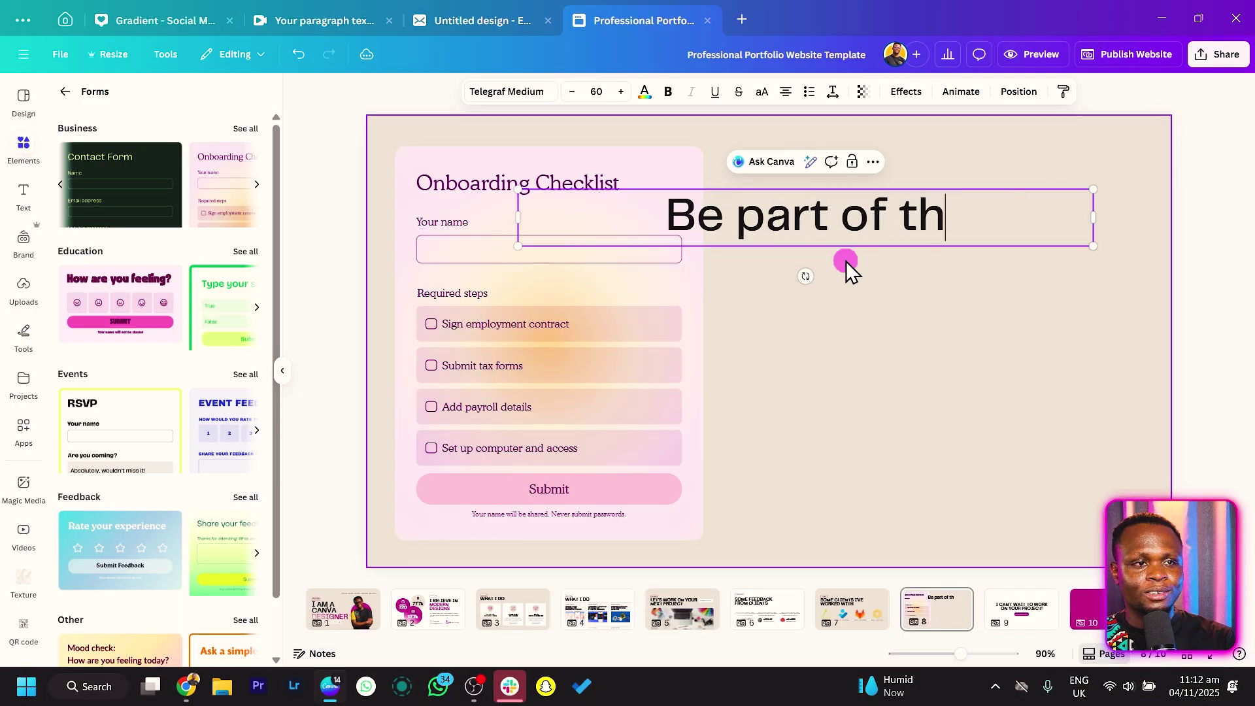
{"action": "type", "text": "e loop!"}
Wrap the "Be part of the loop!" heading onto two lines, enlarge it to about size 101 and place it beside the form.
{"action": "left_click_drag", "start_coordinate": [513, 219], "coordinate": [844, 223]}
{"action": "left_click_drag", "start_coordinate": [843, 286], "coordinate": [733, 419]}
{"action": "left_click_drag", "start_coordinate": [935, 360], "coordinate": [944, 382]}
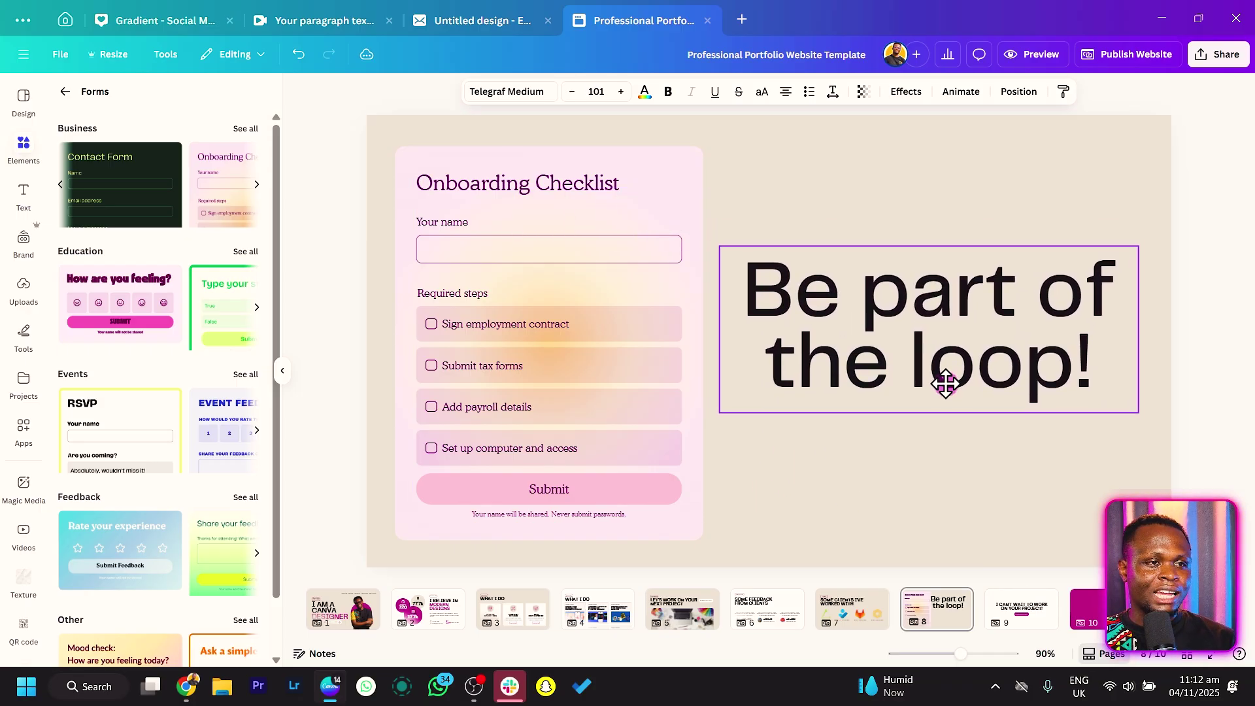
{"action": "left_click", "coordinate": [925, 513]}
Add a star rating question to the Onboarding Checklist form and check it on the page.
{"action": "left_click", "coordinate": [667, 210]}
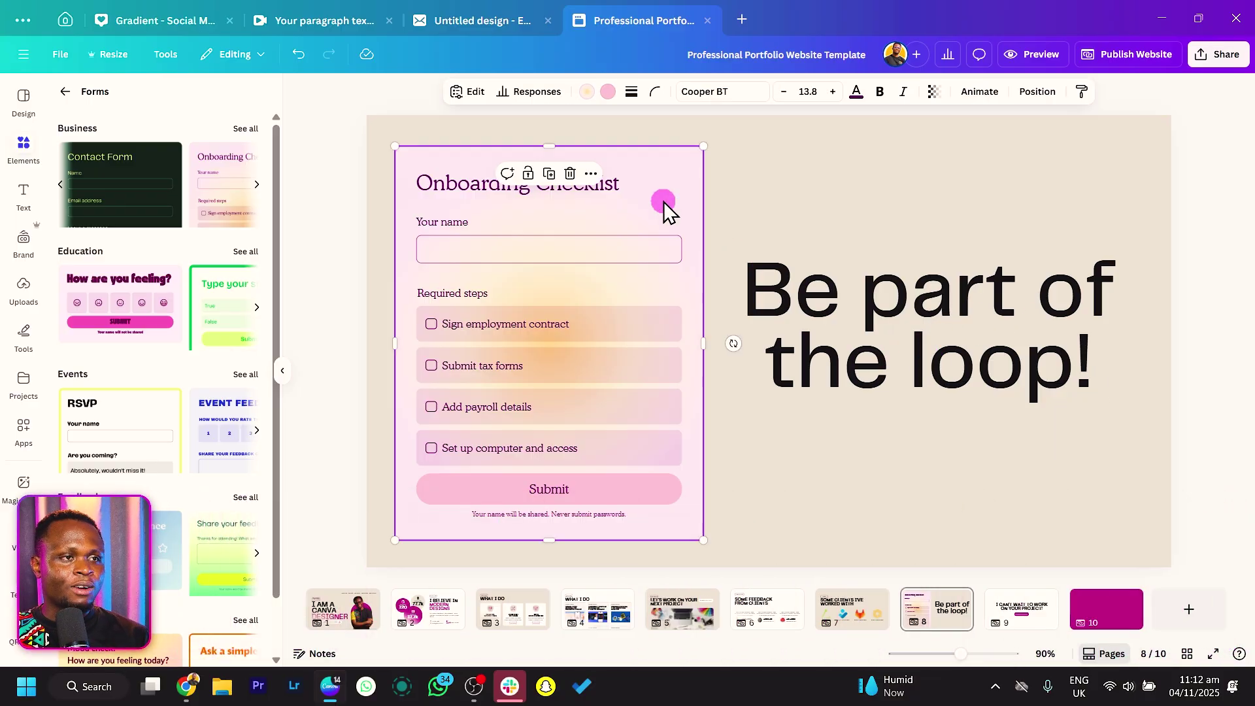
{"action": "left_click", "coordinate": [468, 92]}
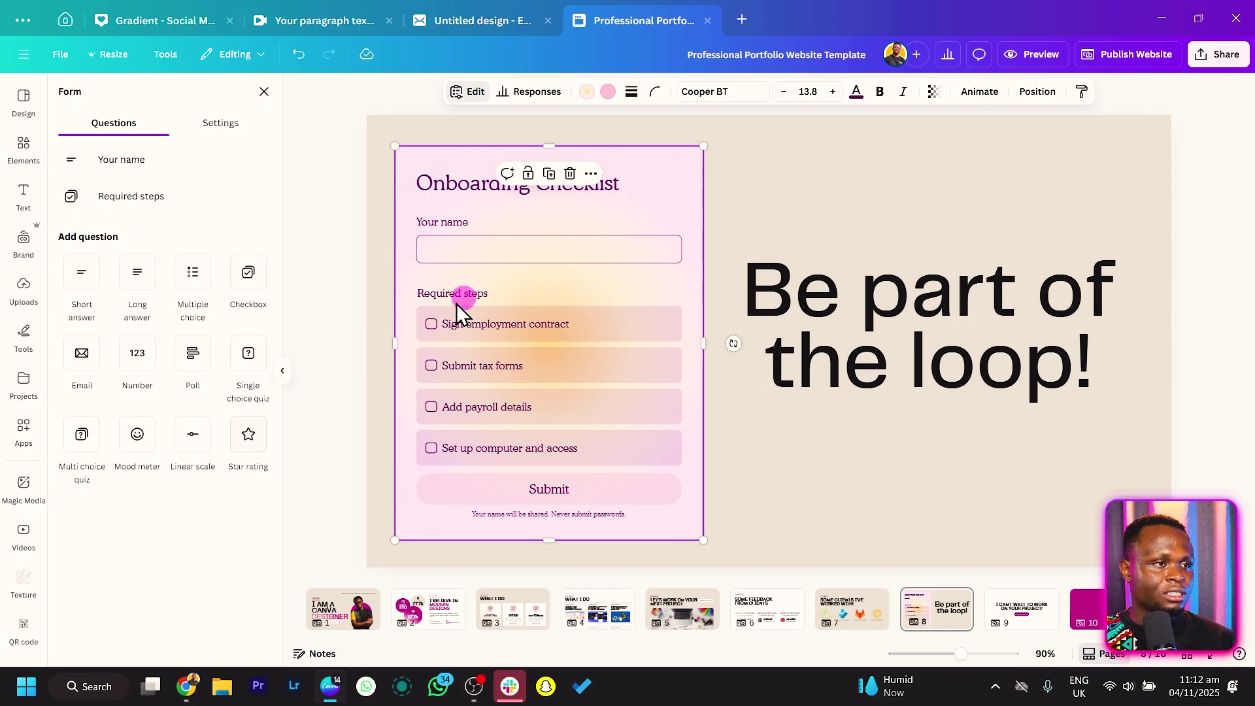
{"action": "left_click", "coordinate": [247, 438]}
{"action": "scroll", "coordinate": [561, 487], "scroll_direction": "down", "scroll_amount": 3}
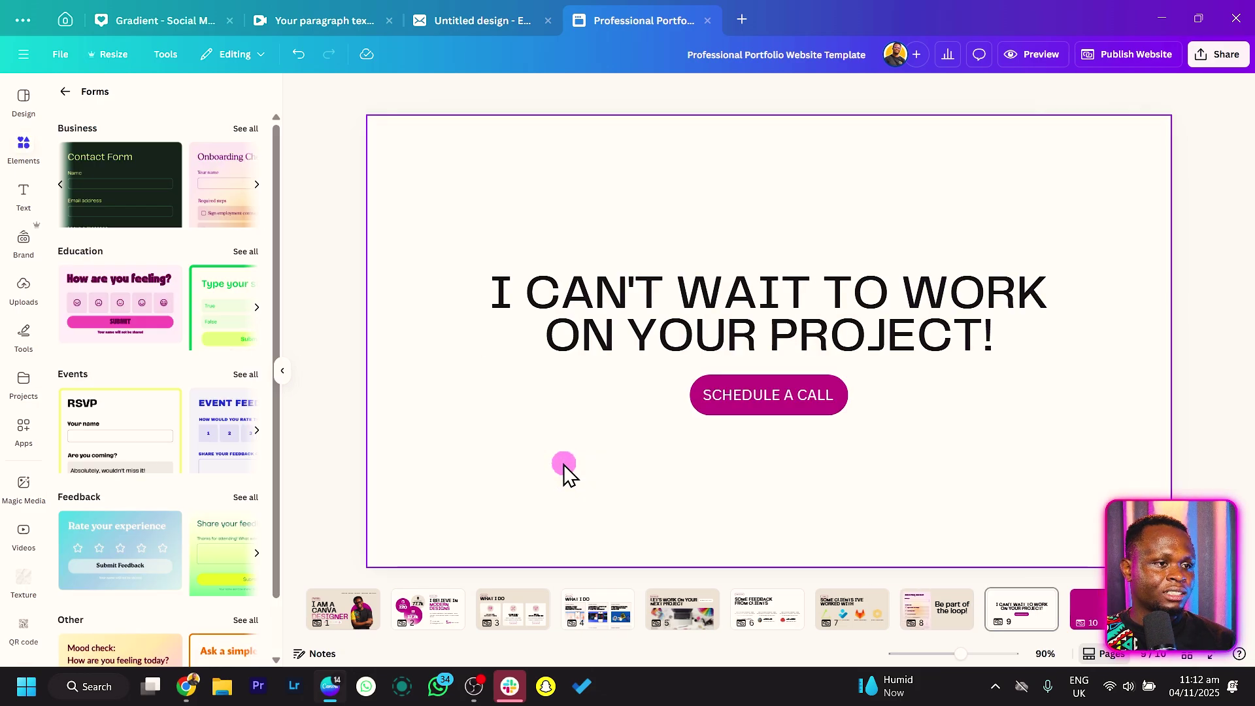
{"action": "scroll", "coordinate": [575, 477], "scroll_direction": "up", "scroll_amount": 3}
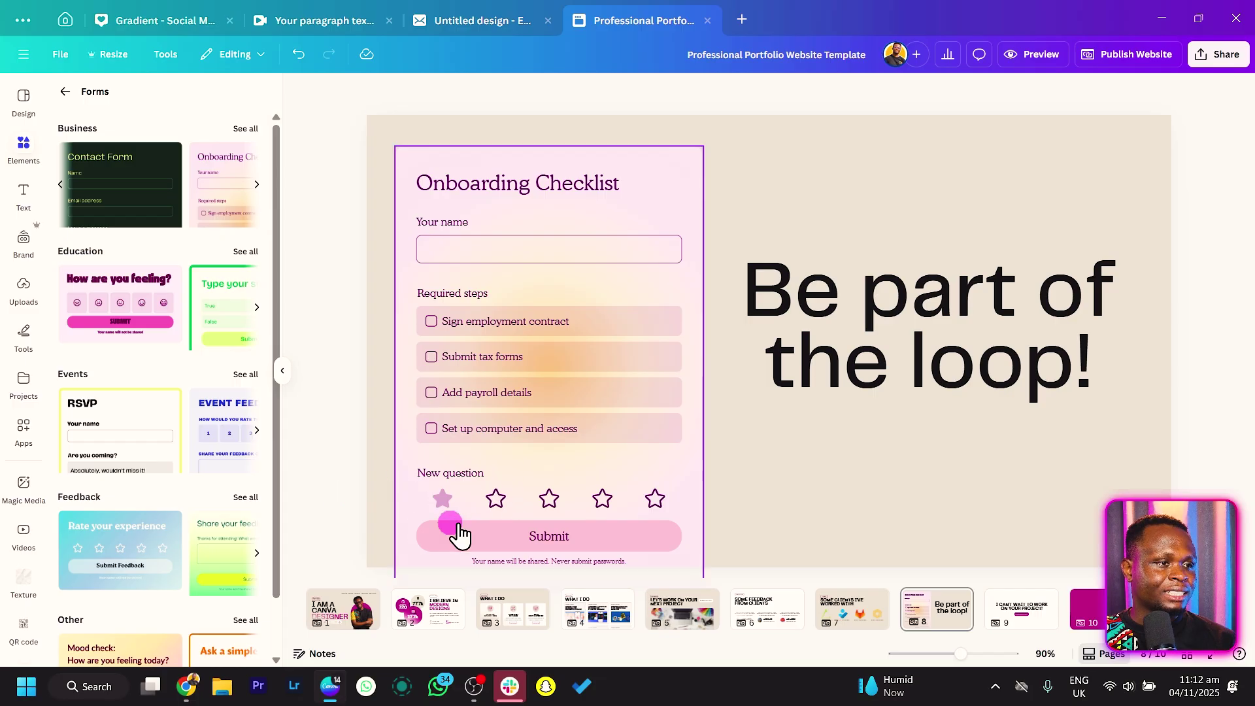
Add a second star rating question to the form, and delete one of the two star rating questions.
{"action": "left_click", "coordinate": [549, 499]}
{"action": "left_click", "coordinate": [465, 96]}
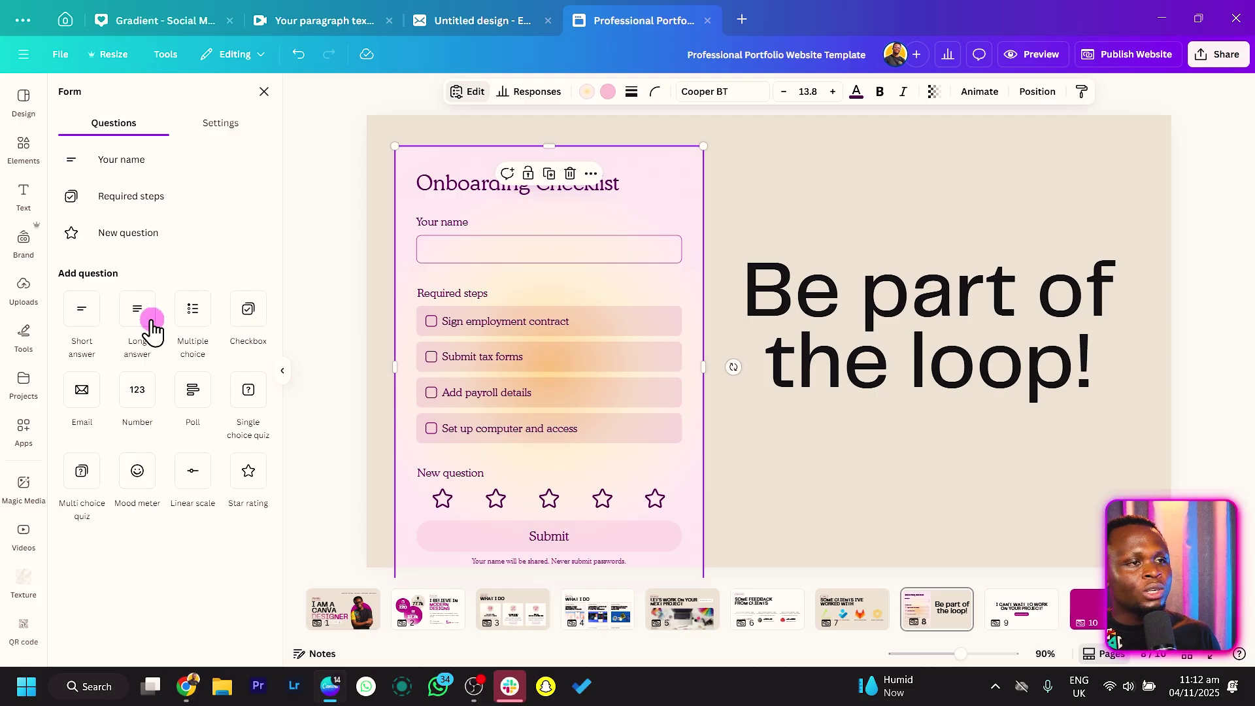
{"action": "left_click", "coordinate": [250, 473]}
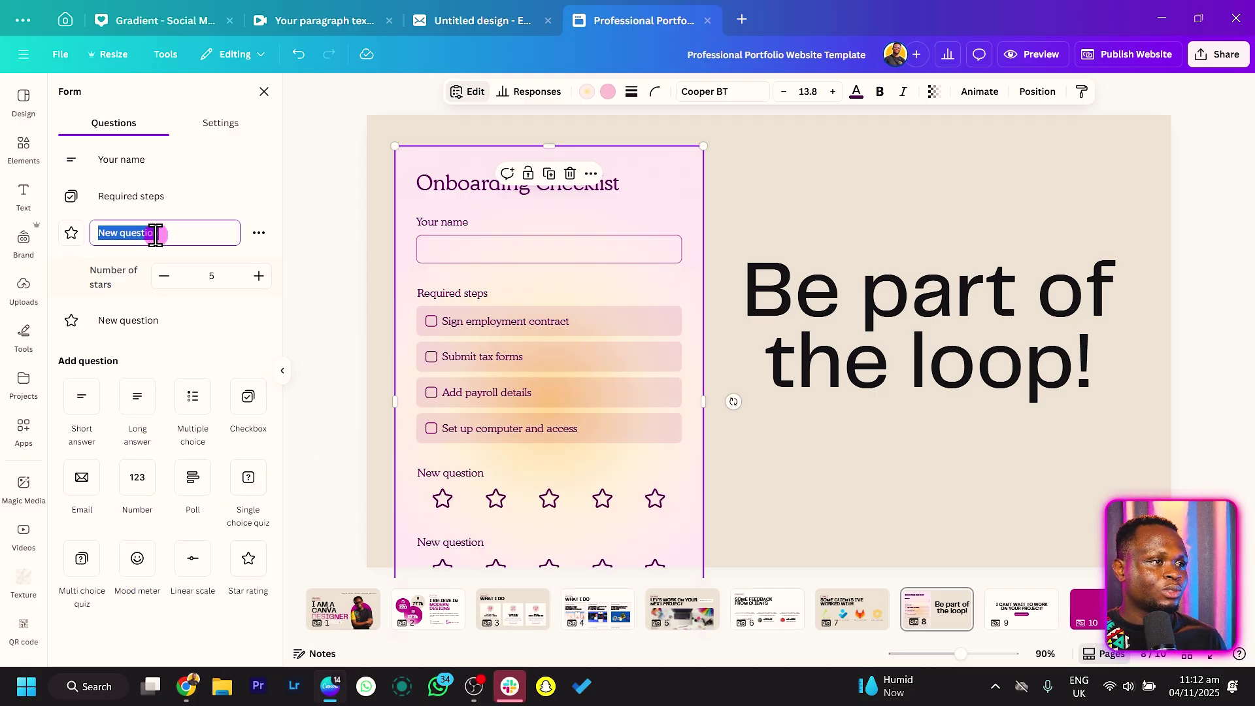
{"action": "key", "text": "Return"}
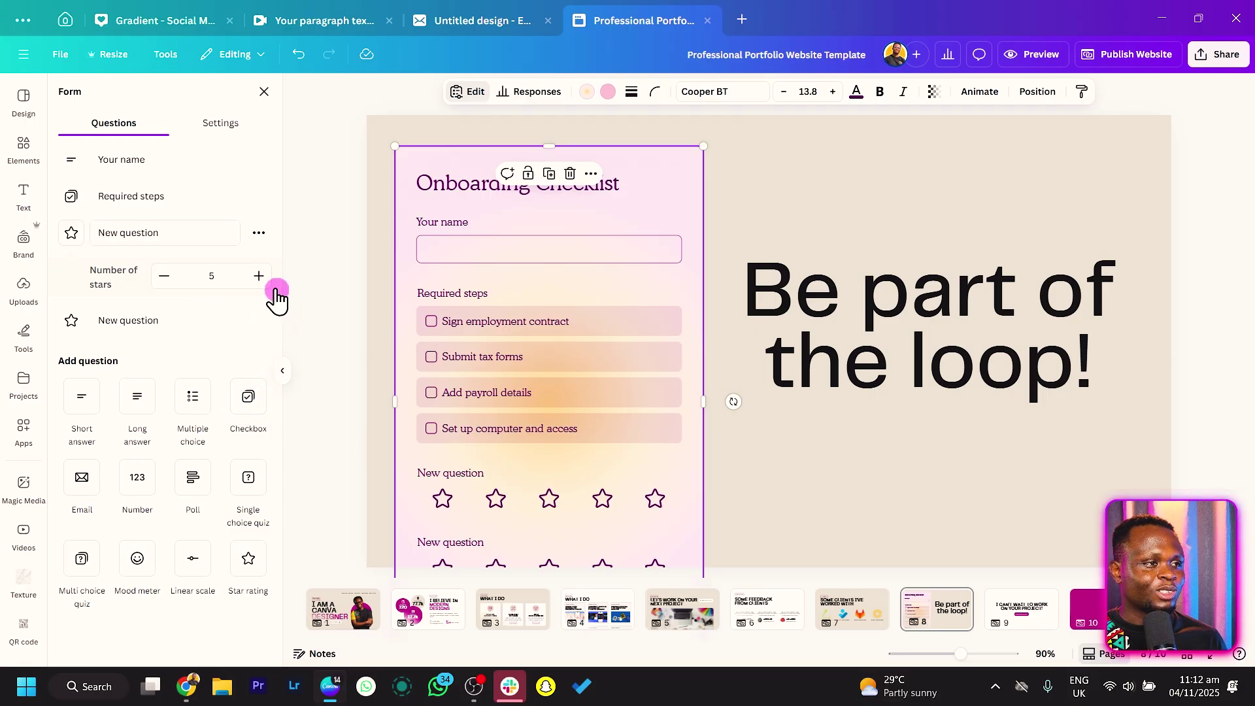
{"action": "left_click", "coordinate": [259, 235]}
{"action": "left_click", "coordinate": [289, 395]}
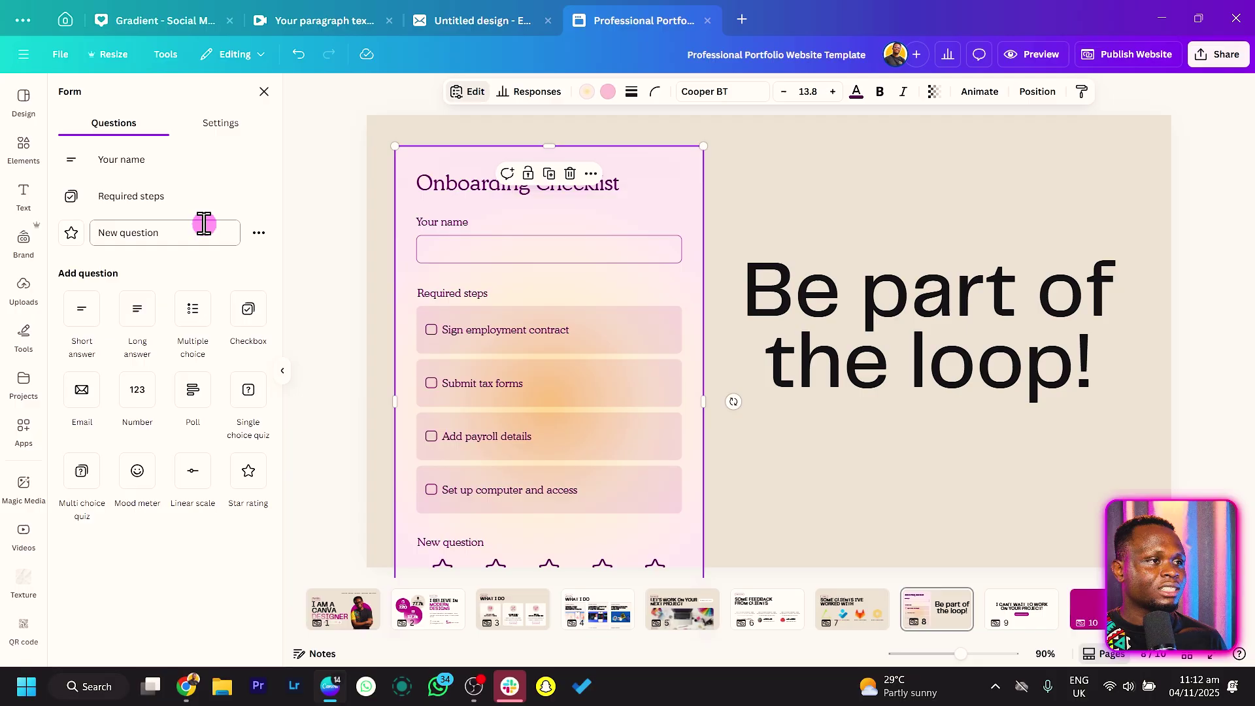
Delete the remaining star rating question from the form, then shrink the form to fit the page and widen it towards the heading.
{"action": "left_click", "coordinate": [259, 234]}
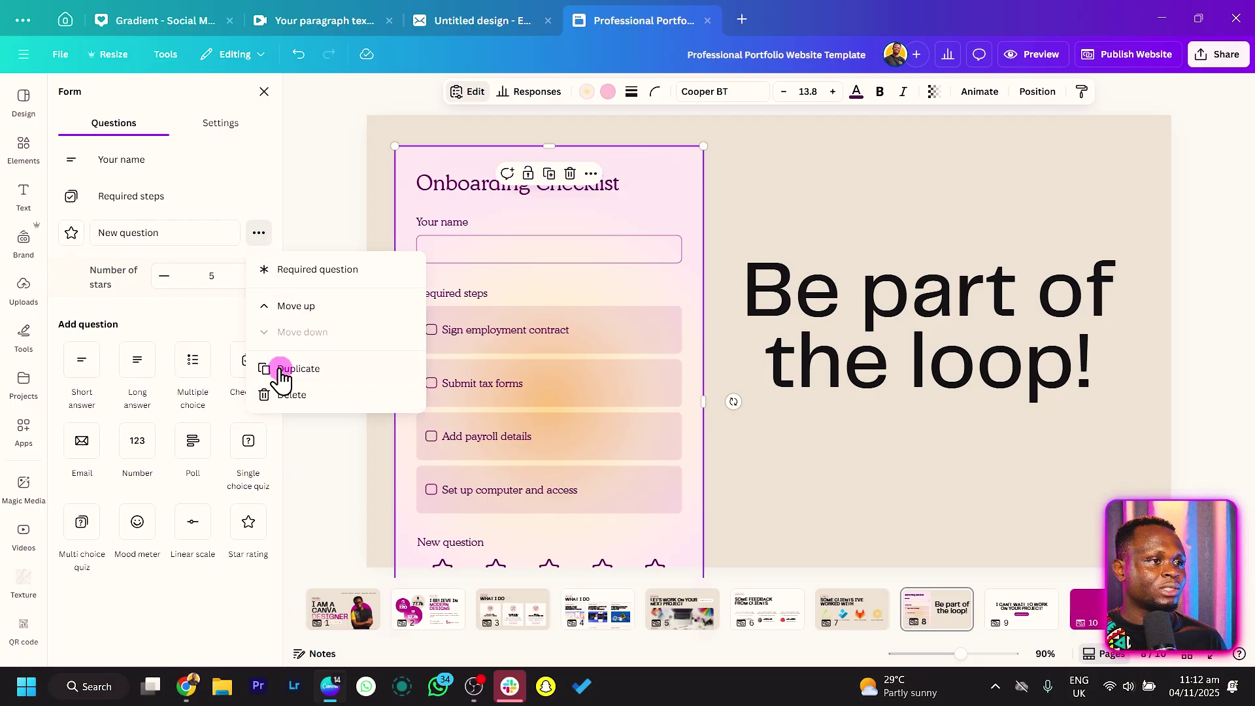
{"action": "left_click", "coordinate": [292, 396]}
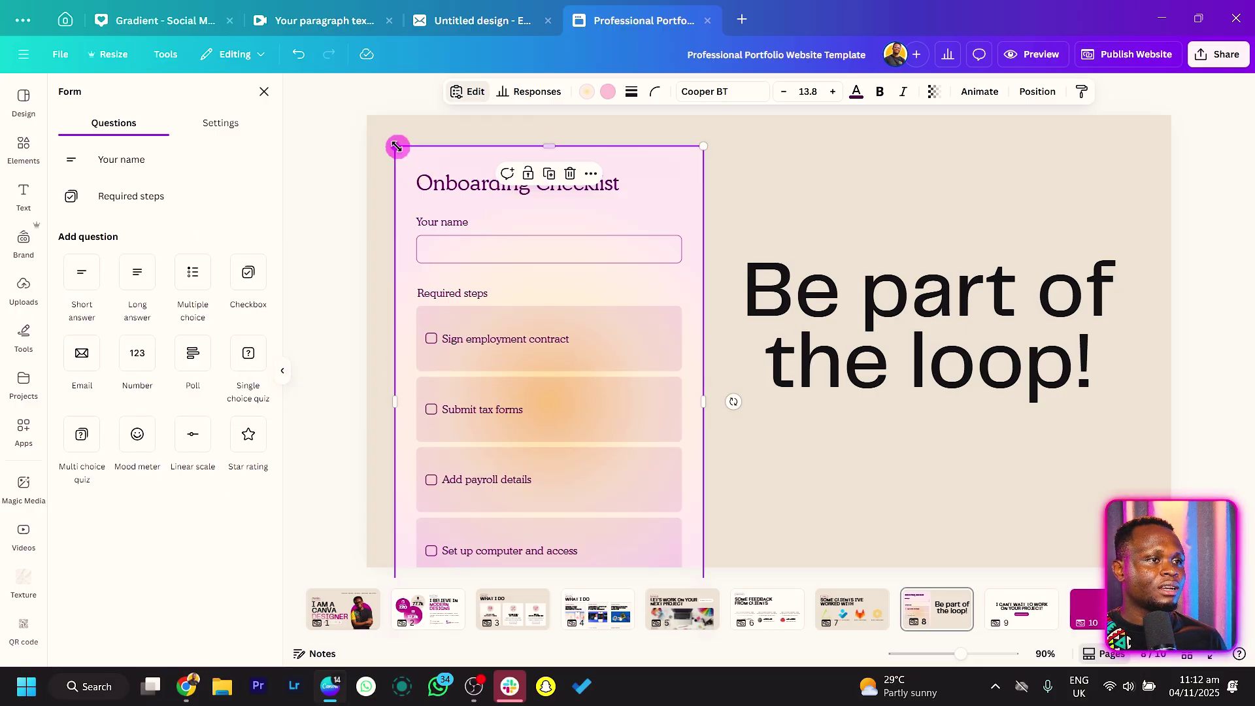
{"action": "left_click_drag", "start_coordinate": [397, 146], "coordinate": [480, 180]}
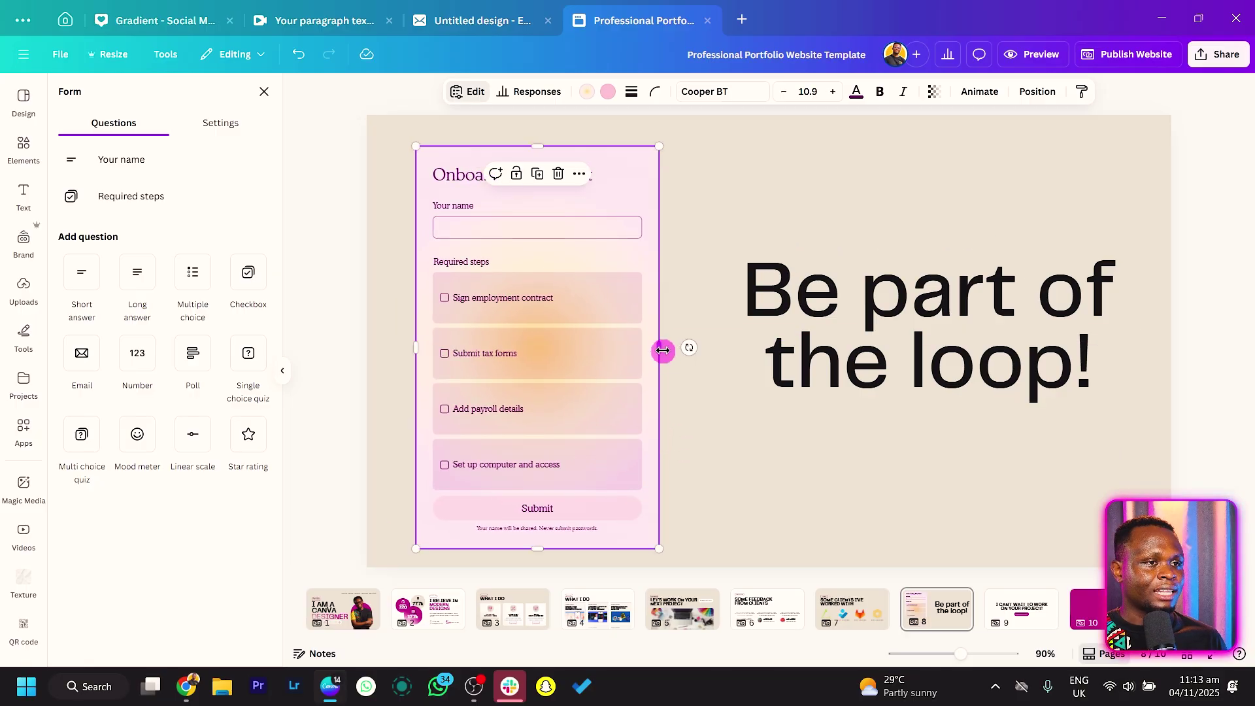
{"action": "left_click_drag", "start_coordinate": [659, 348], "coordinate": [727, 349]}
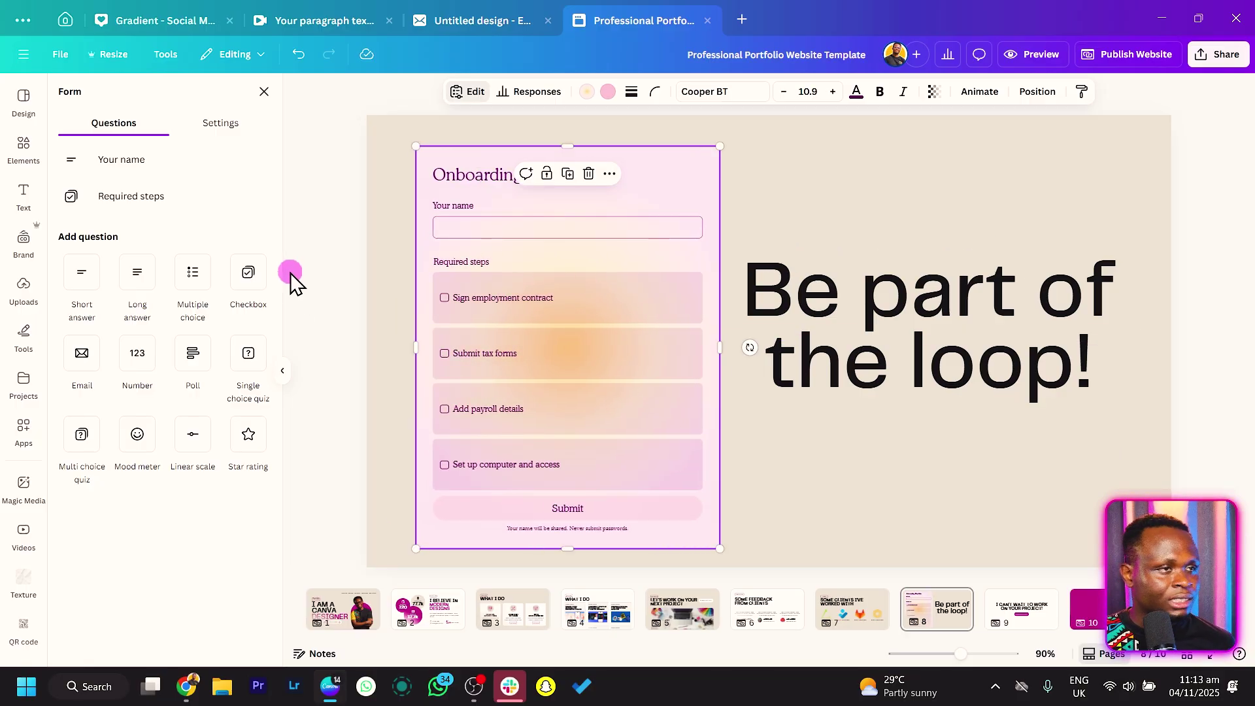
Recolour the form with a magenta background, a dark neon pink #5b0358 submit button and white text.
{"action": "left_click", "coordinate": [608, 91]}
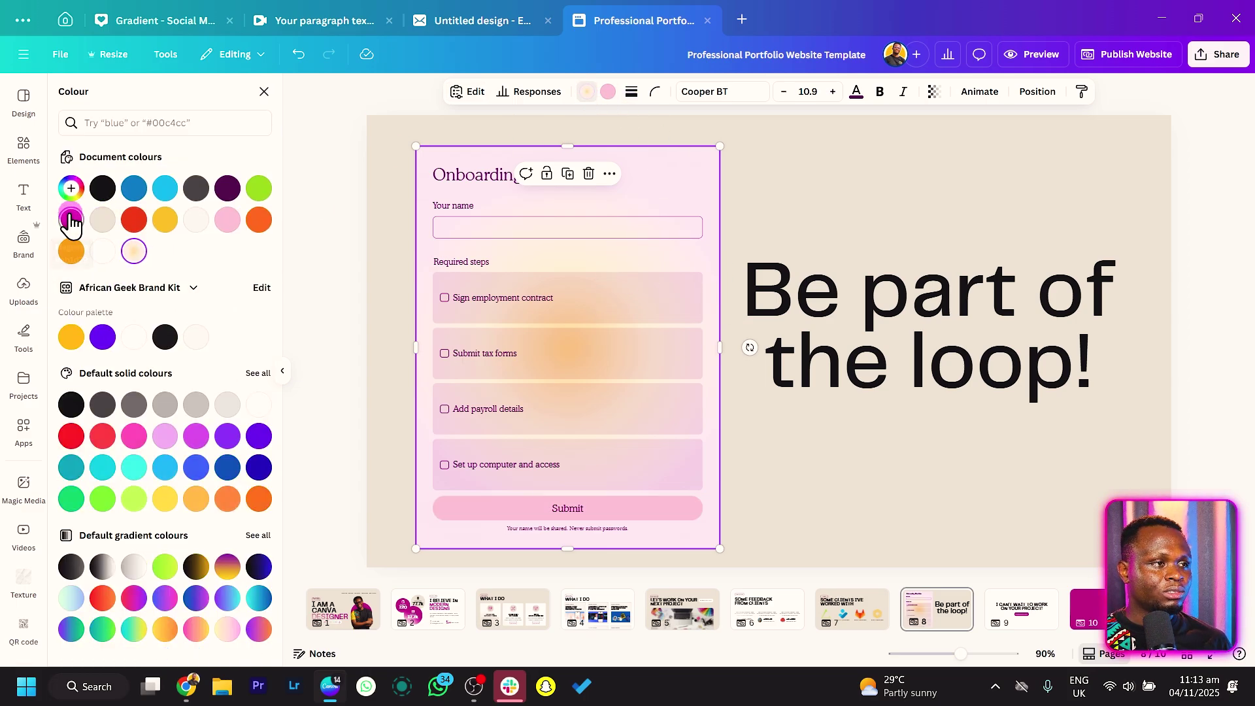
{"action": "left_click", "coordinate": [71, 220]}
{"action": "left_click", "coordinate": [608, 92]}
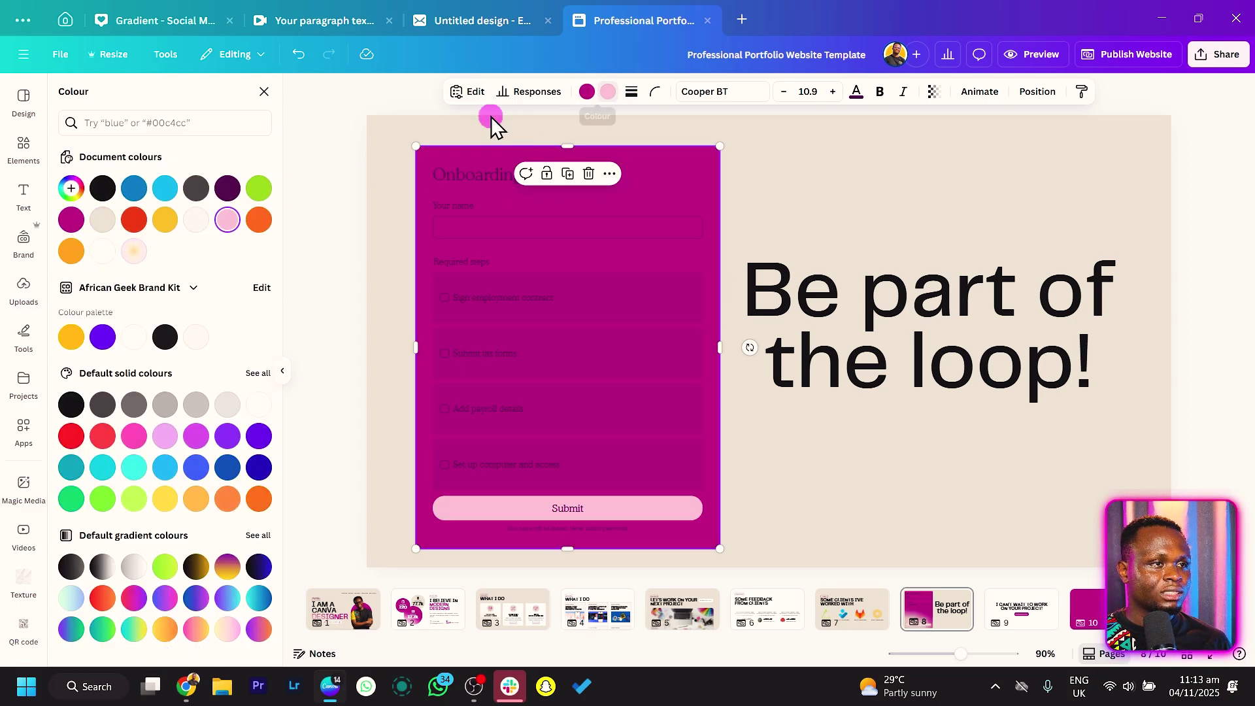
{"action": "left_click", "coordinate": [227, 188]}
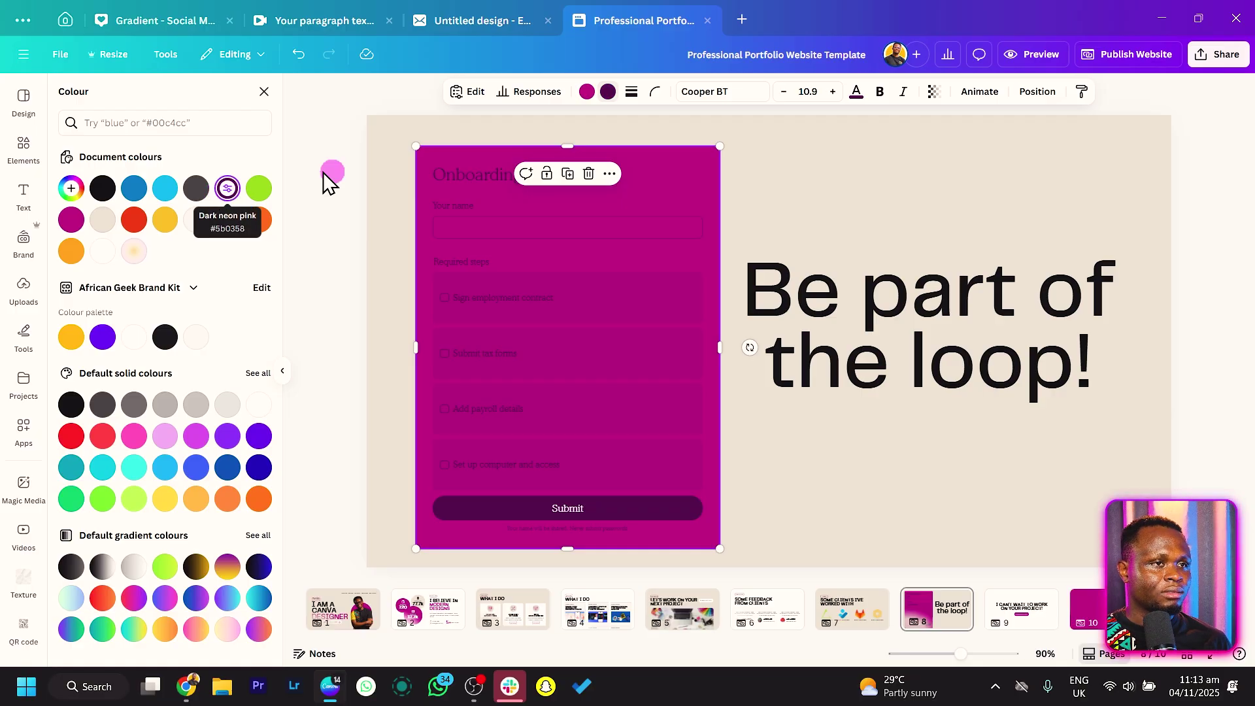
{"action": "left_click", "coordinate": [856, 93]}
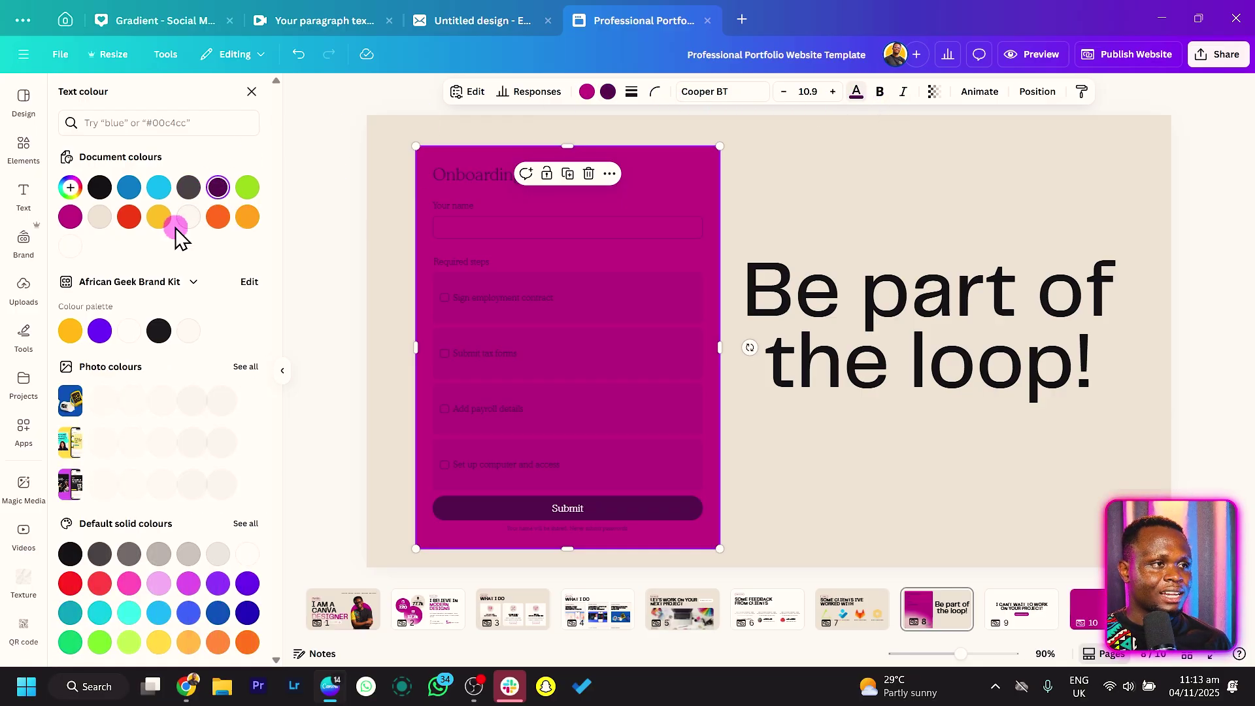
{"action": "left_click", "coordinate": [71, 250]}
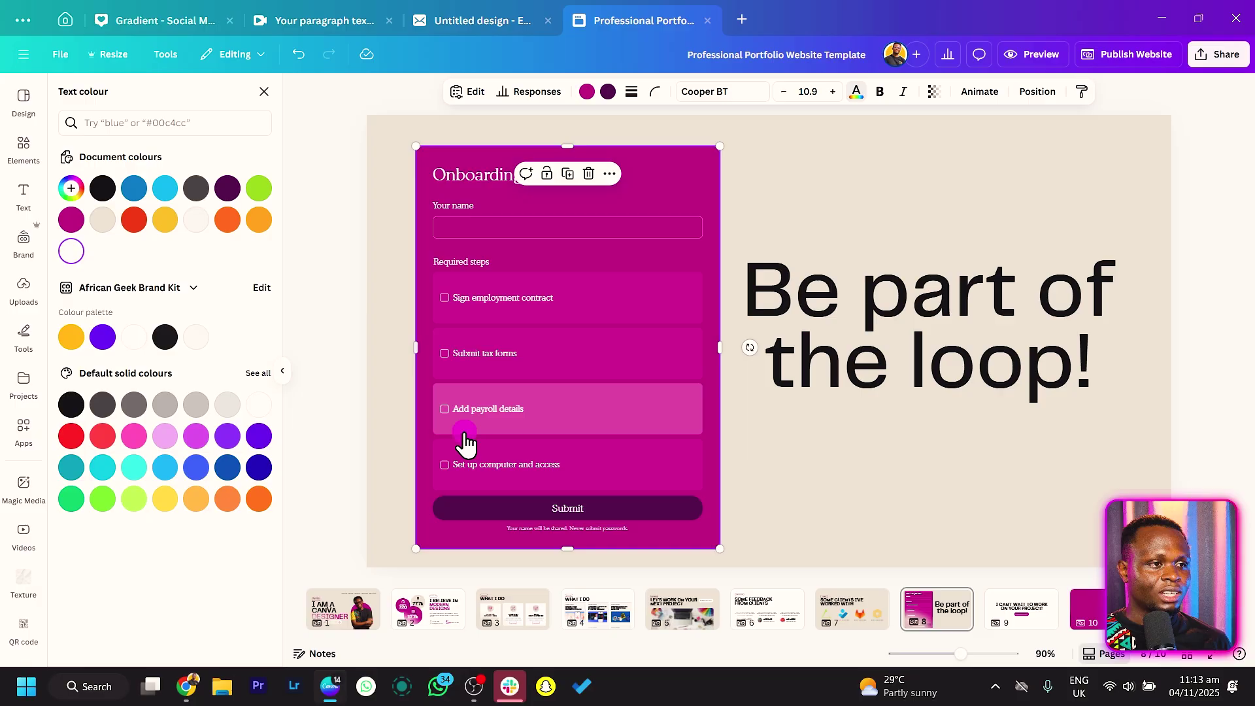
Move the Onboarding Checklist form slightly up and to the left on the page.
{"action": "left_click", "coordinate": [798, 473]}
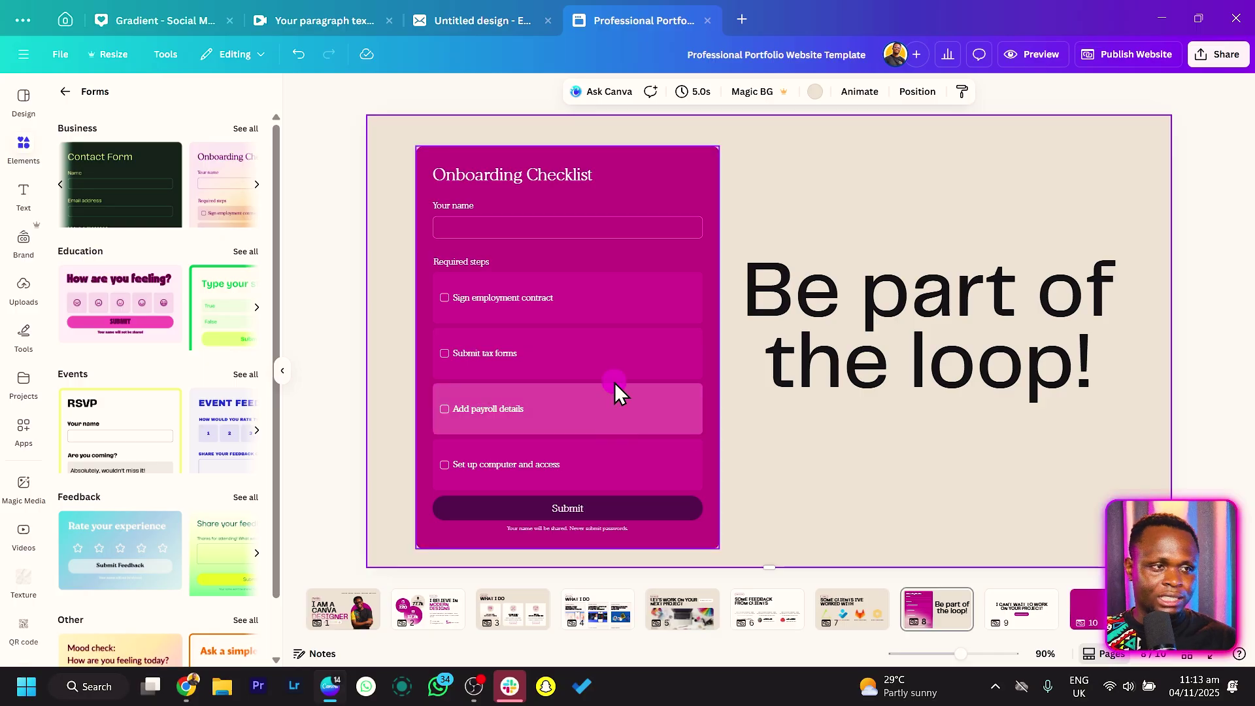
{"action": "left_click", "coordinate": [514, 172]}
{"action": "left_click_drag", "start_coordinate": [513, 171], "coordinate": [504, 163]}
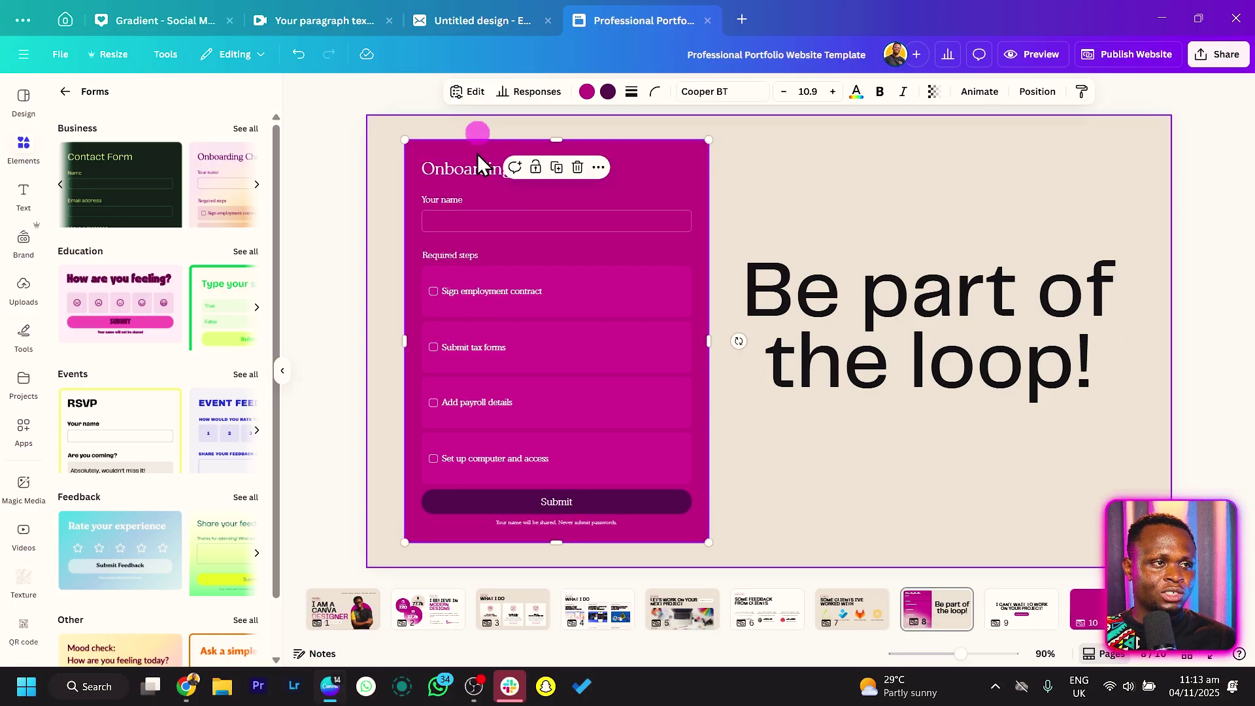
Submit a test response with a name entered and "Sign employment contract" ticked, and view the form's responses.
{"action": "left_click", "coordinate": [480, 215]}
{"action": "type", "text": "Ben"}
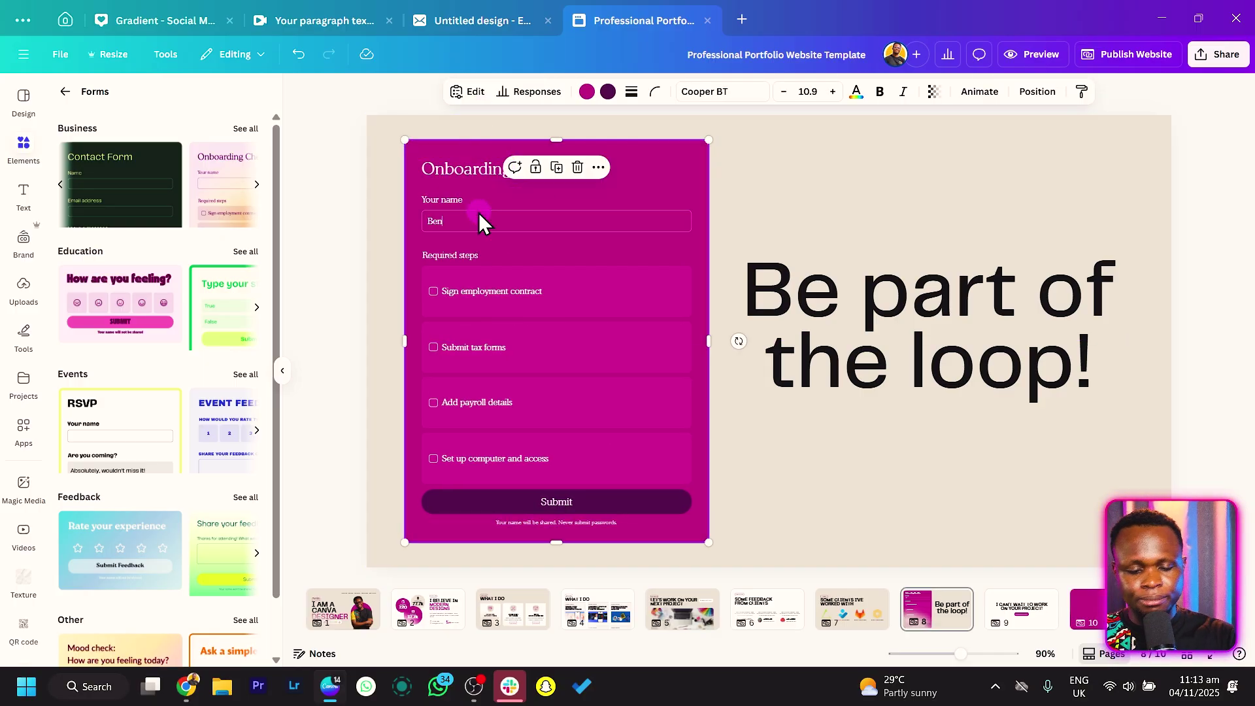
{"action": "type", "text": "jmnain"}
{"action": "left_click", "coordinate": [520, 292]}
{"action": "left_click", "coordinate": [665, 502]}
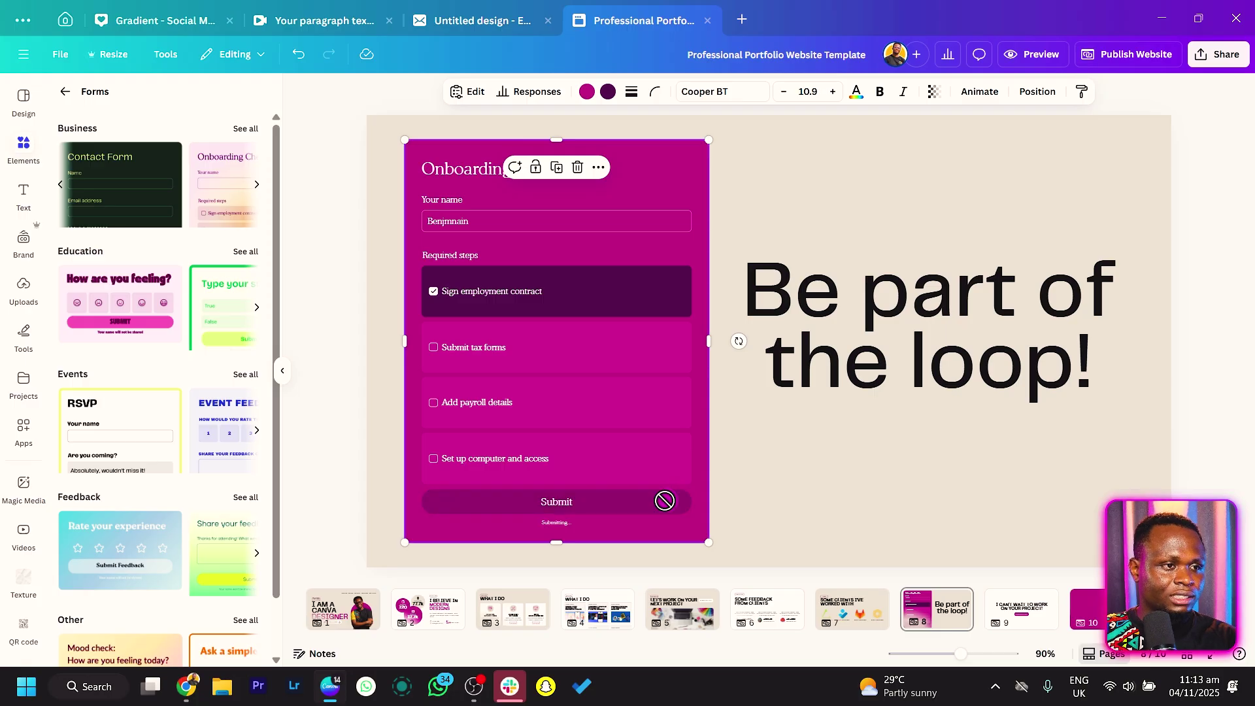
{"action": "left_click", "coordinate": [537, 93]}
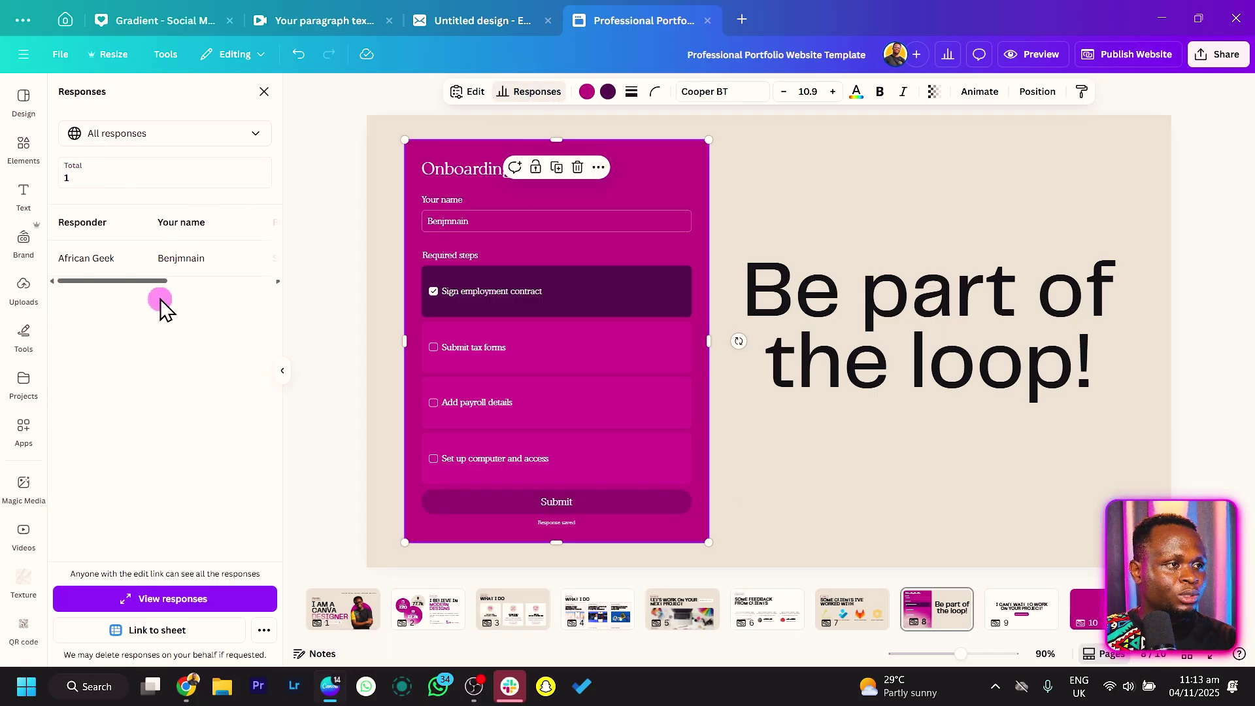
{"action": "left_click_drag", "start_coordinate": [111, 283], "coordinate": [112, 314]}
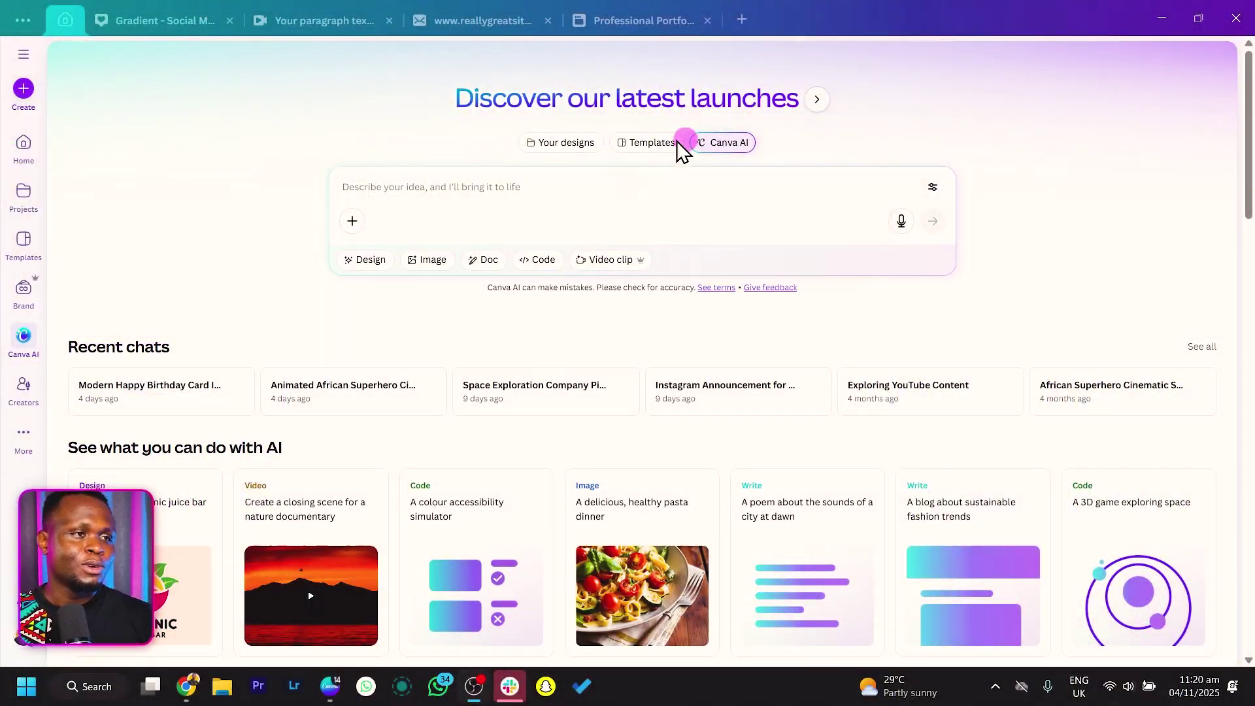
Ask Canva AI to "design a happy birthday post for me".
{"action": "left_click", "coordinate": [596, 187]}
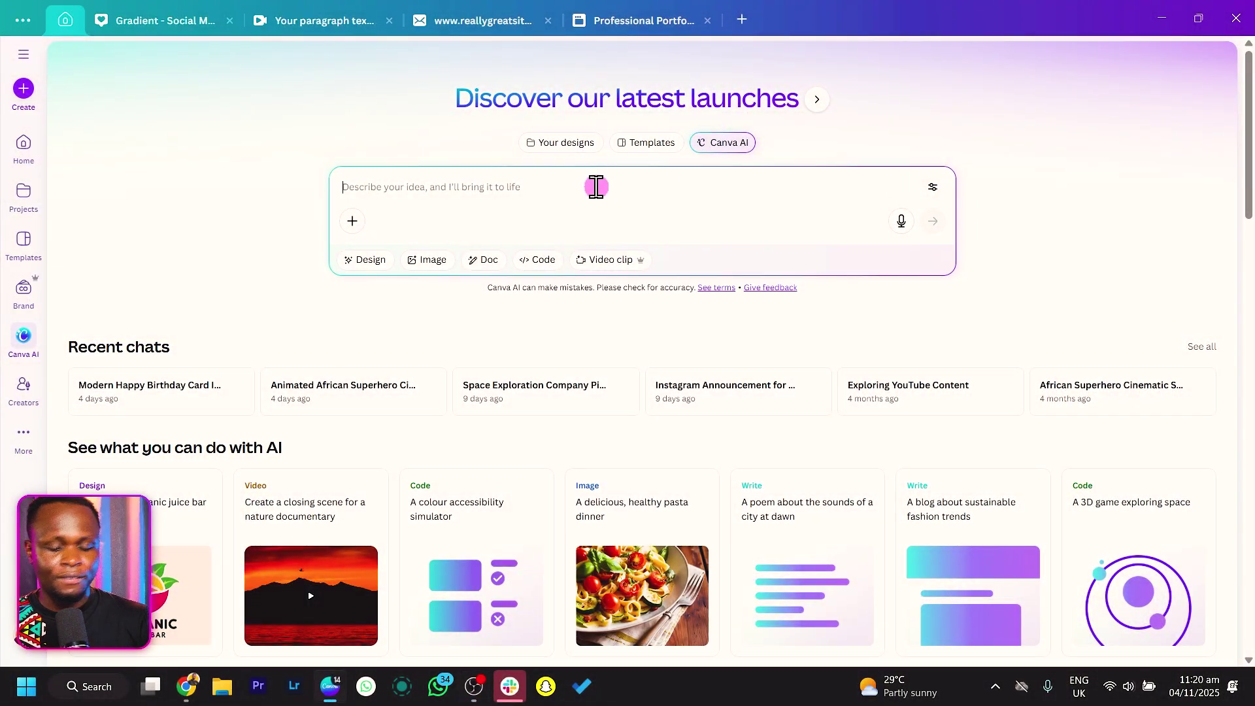
{"action": "type", "text": "design a hap"}
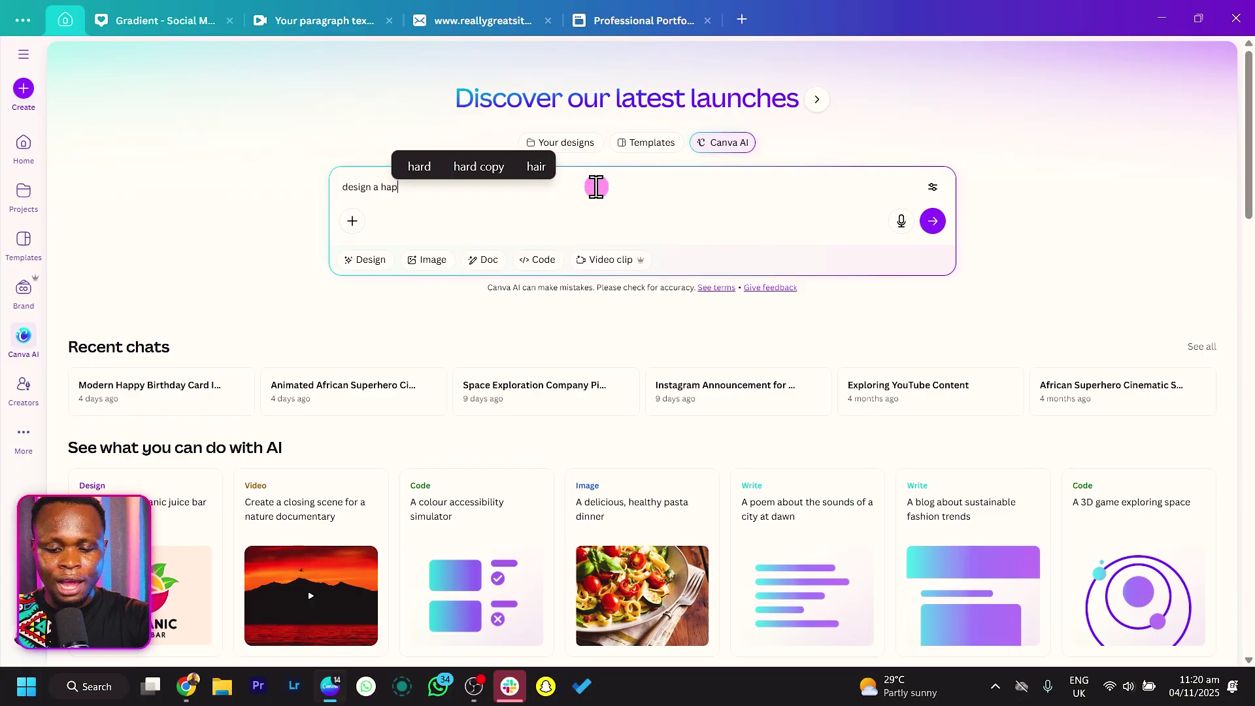
{"action": "type", "text": "py birthday post for me"}
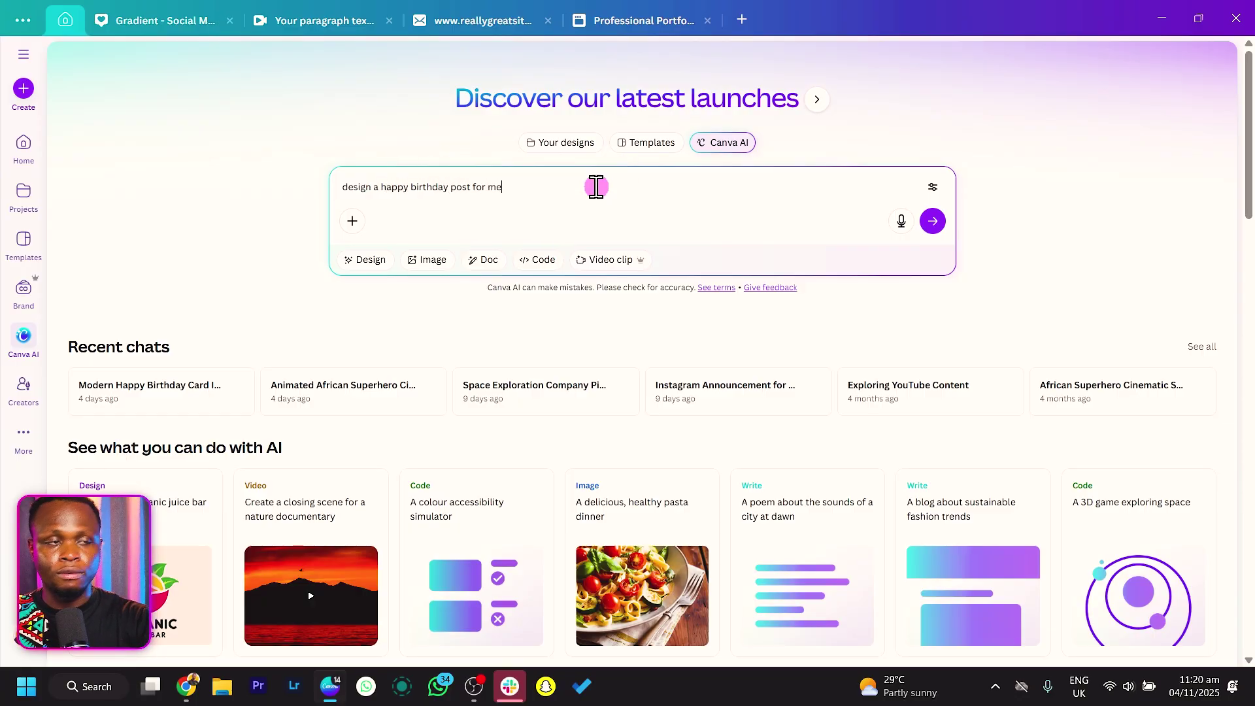
{"action": "key", "text": "Return"}
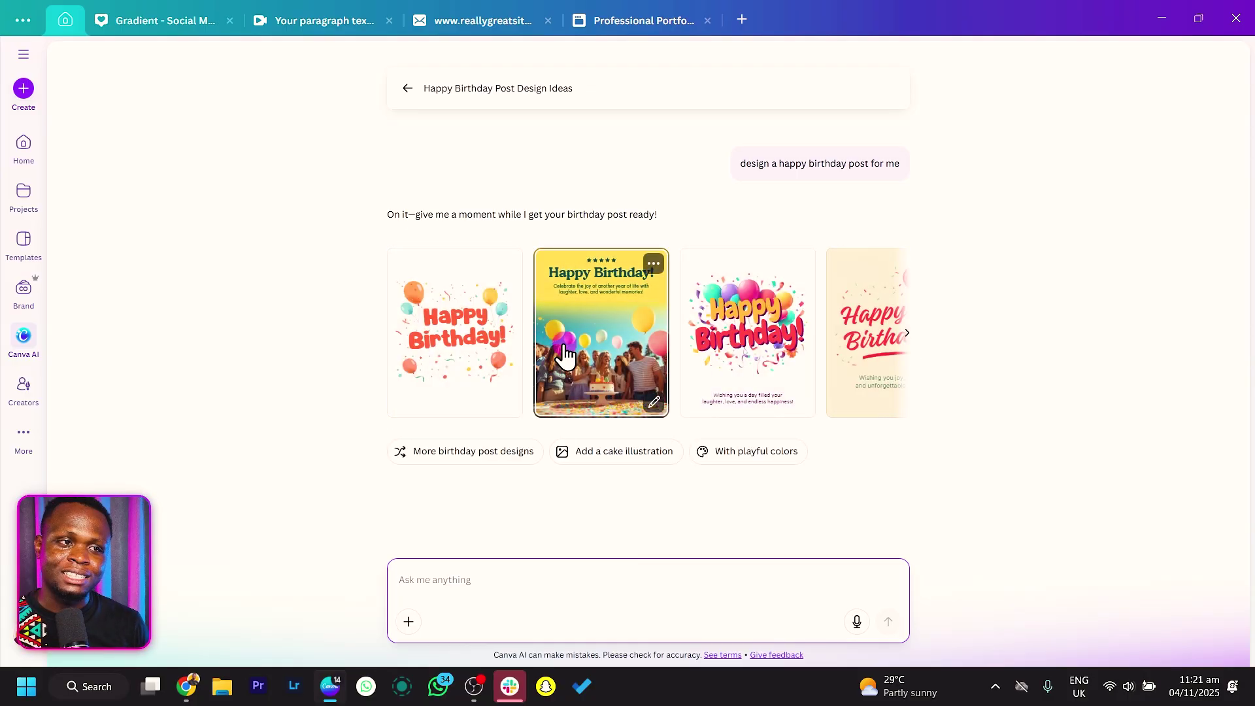
Open the generated yellow birthday design with the party photo and add the recipient's name to its "Happy Birthday!" heading.
{"action": "left_click", "coordinate": [906, 335]}
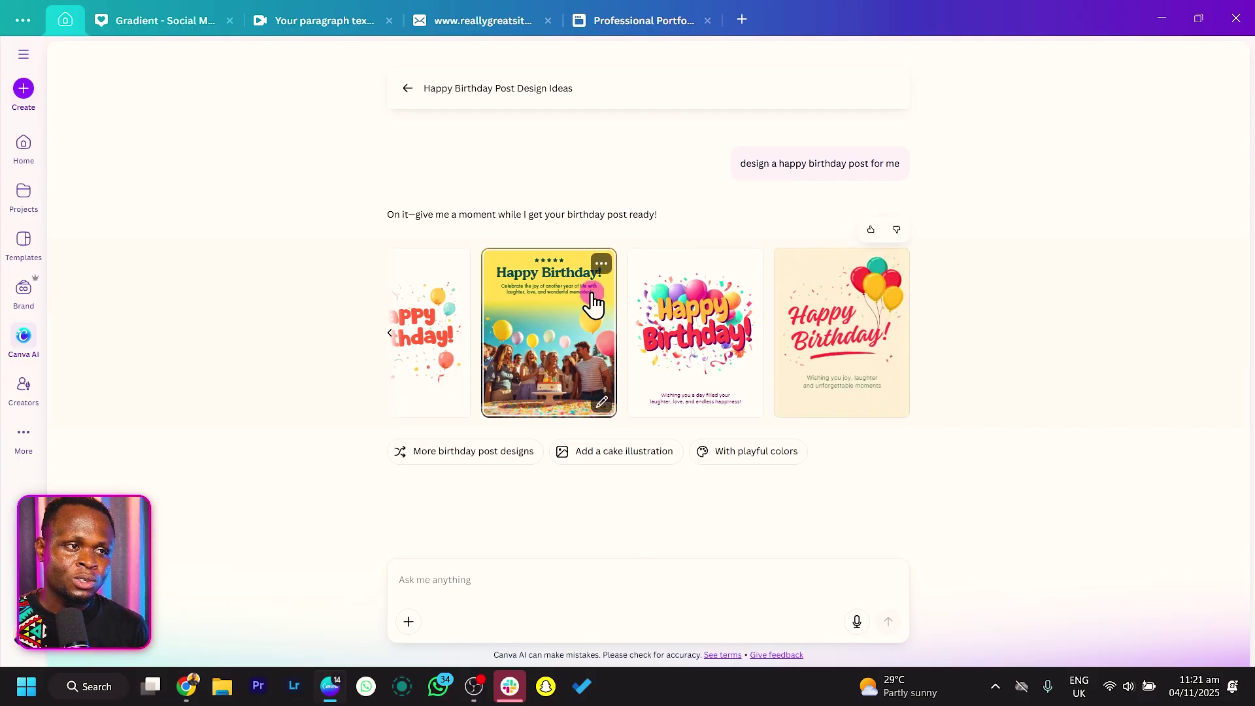
{"action": "left_click", "coordinate": [540, 333]}
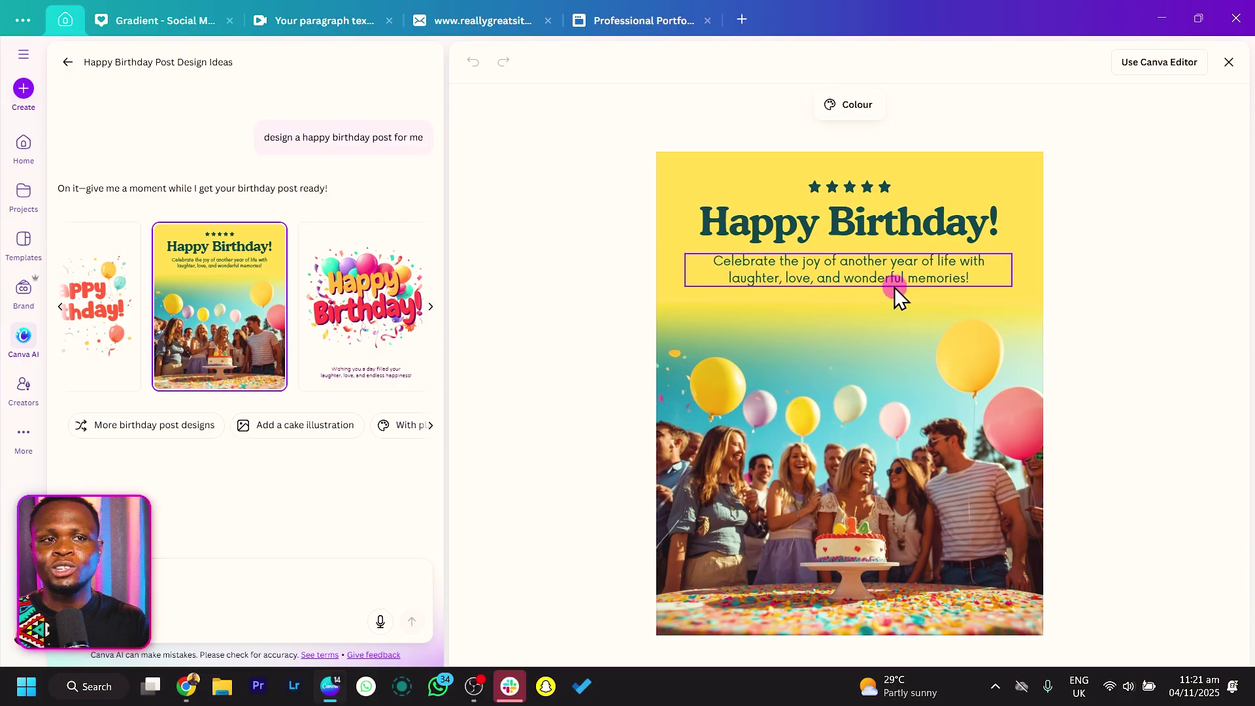
{"action": "left_click", "coordinate": [835, 227]}
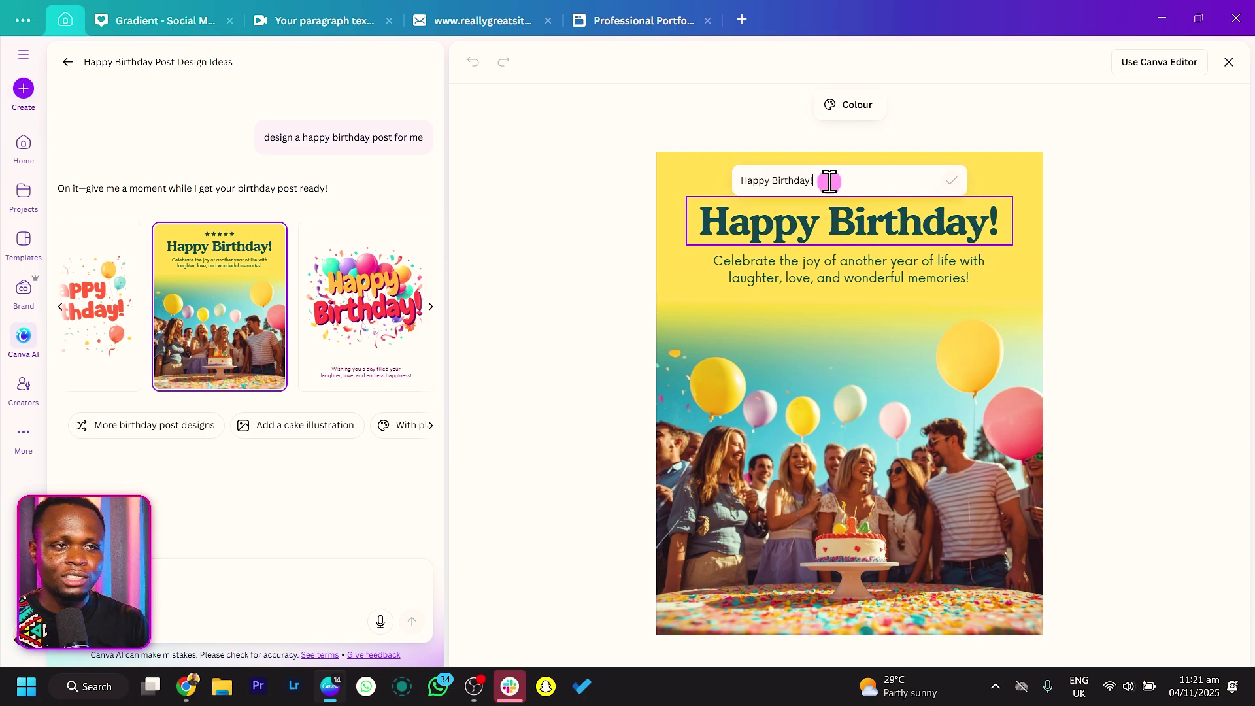
{"action": "type", "text": "Bob"}
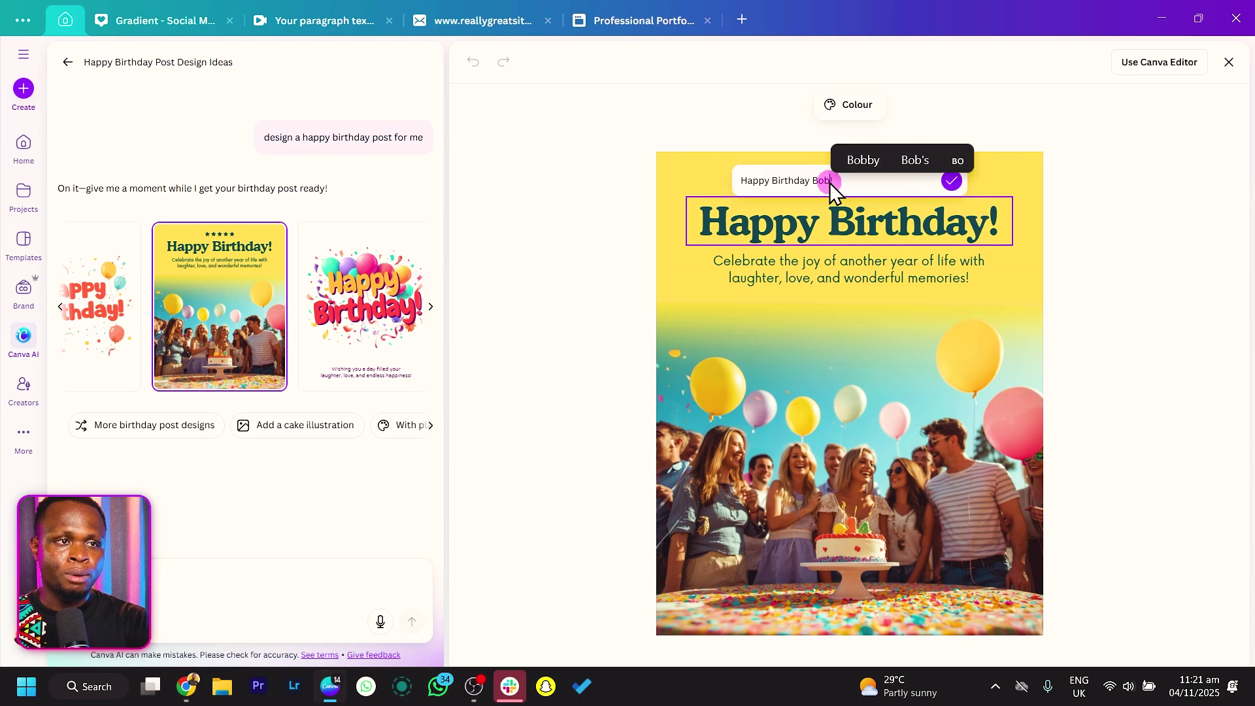
{"action": "left_click", "coordinate": [958, 180]}
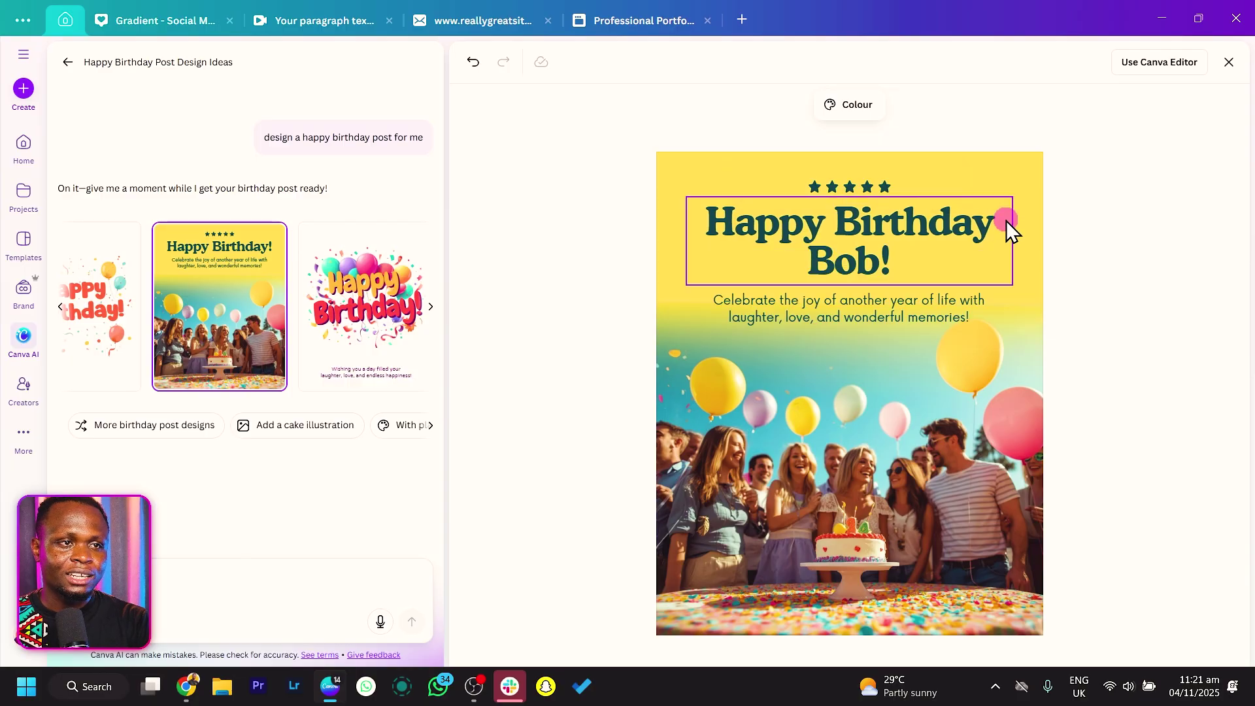
{"action": "left_click", "coordinate": [725, 234]}
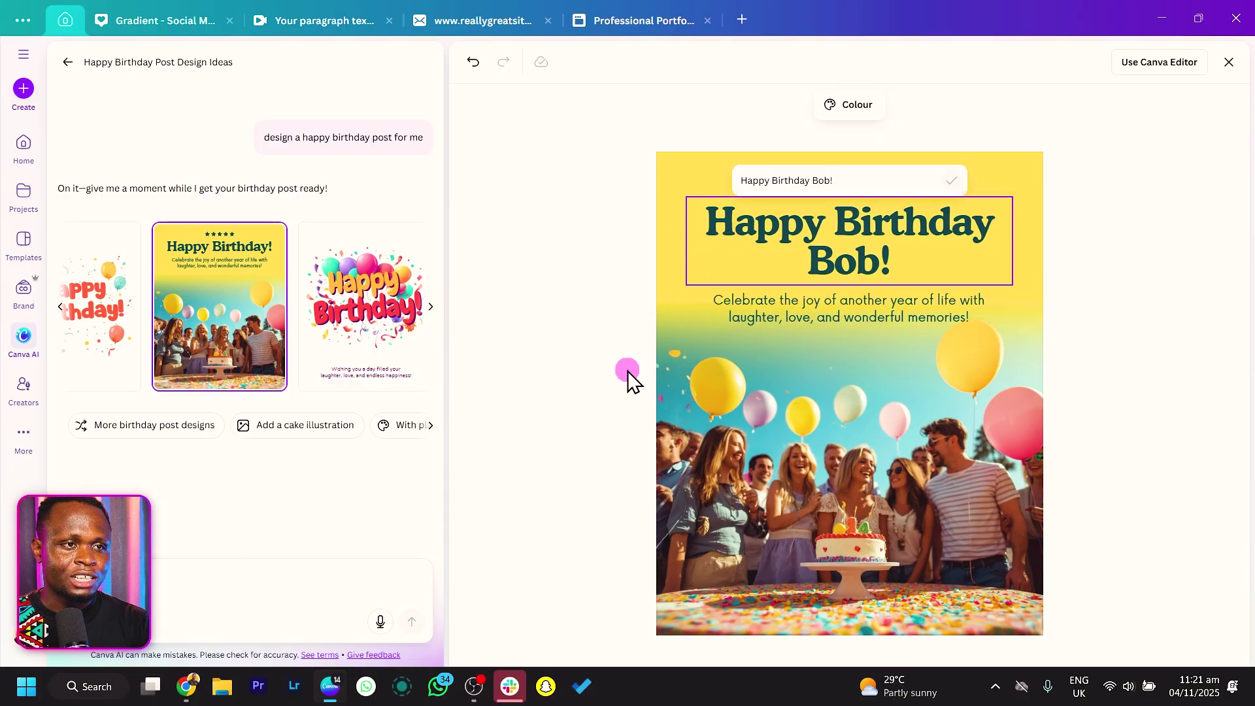
{"action": "left_click", "coordinate": [788, 319]}
Try several colour palettes on the birthday design, apply the yellow, turquoise and cream one, and open the design in the Canva Editor.
{"action": "left_click", "coordinate": [848, 110]}
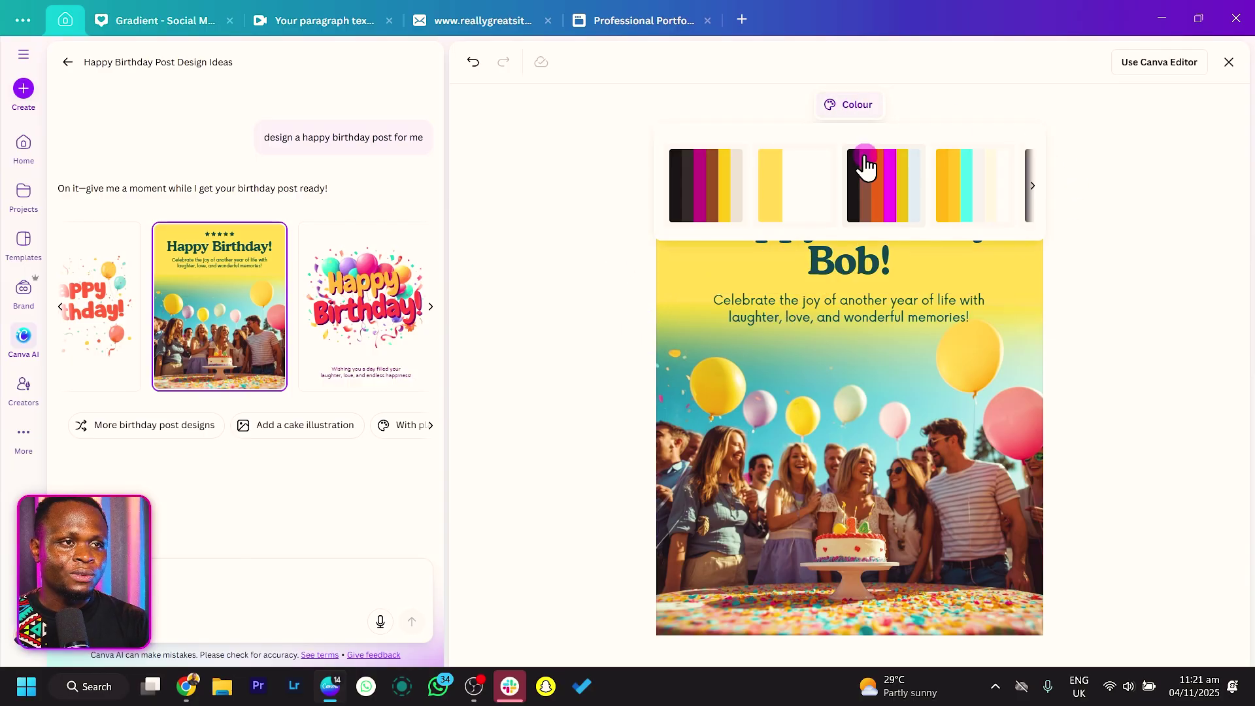
{"action": "left_click", "coordinate": [866, 166]}
{"action": "left_click", "coordinate": [709, 192]}
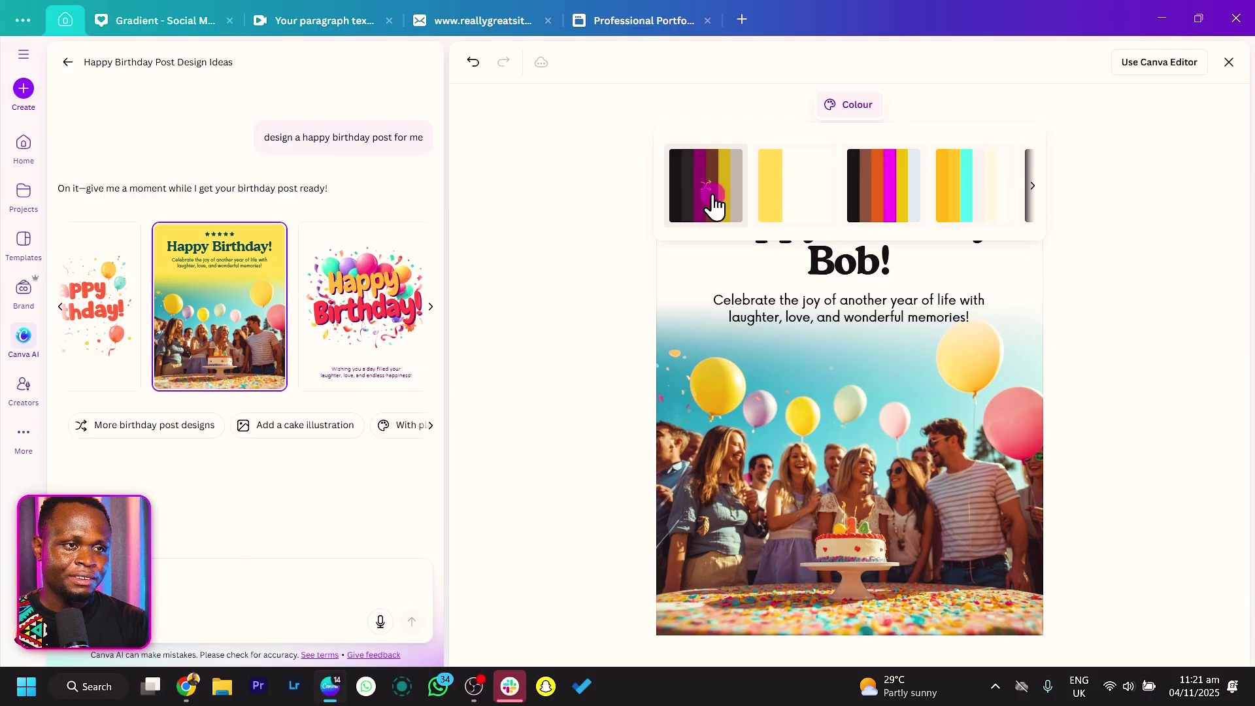
{"action": "left_click", "coordinate": [784, 190]}
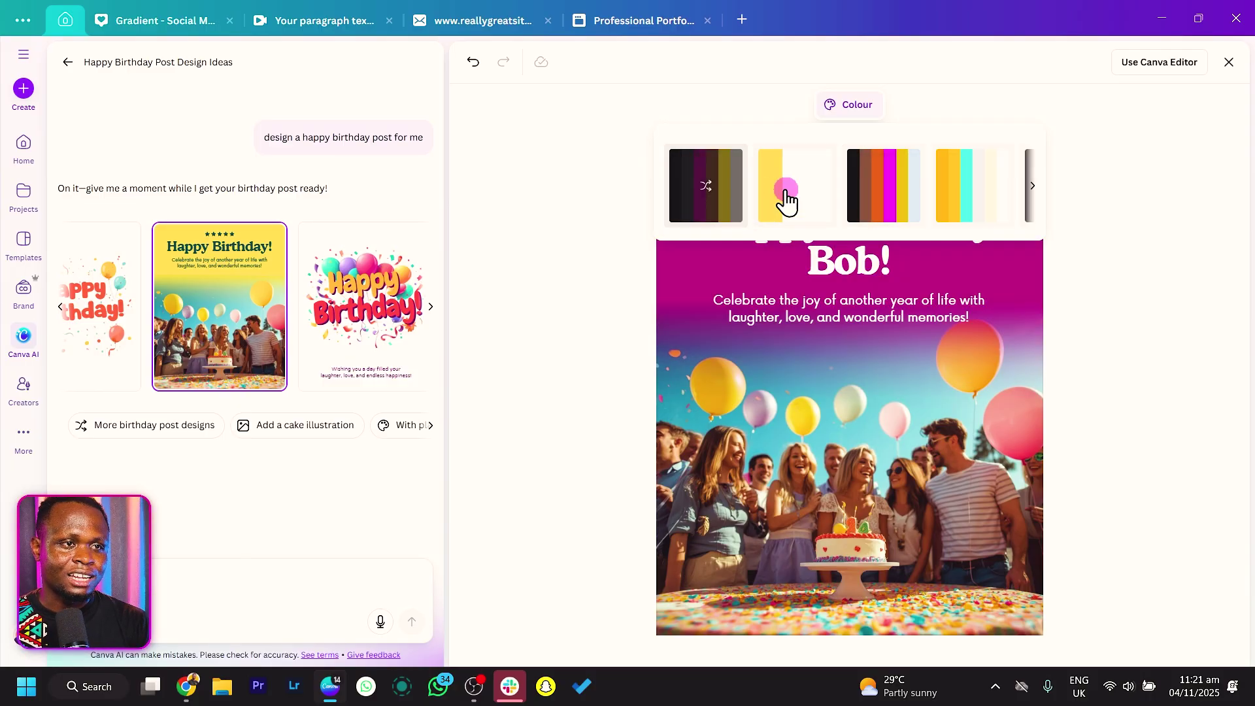
{"action": "left_click", "coordinate": [882, 191]}
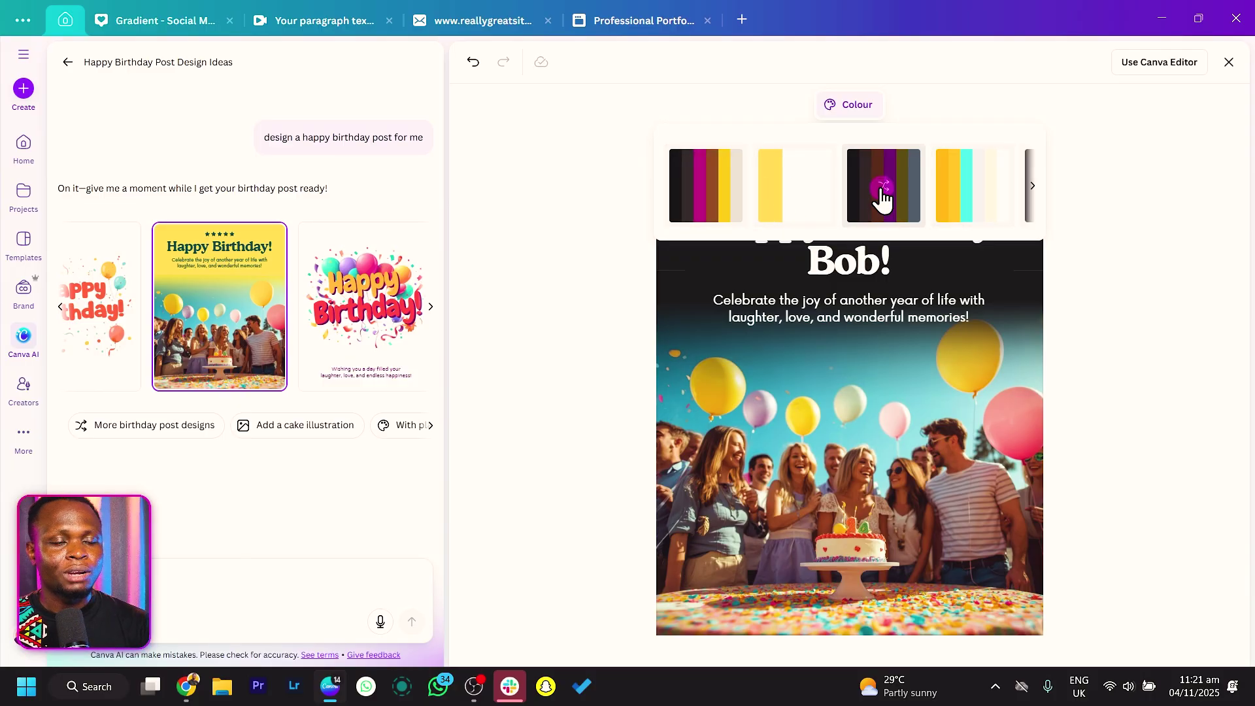
{"action": "left_click", "coordinate": [946, 190]}
{"action": "left_click", "coordinate": [520, 437]}
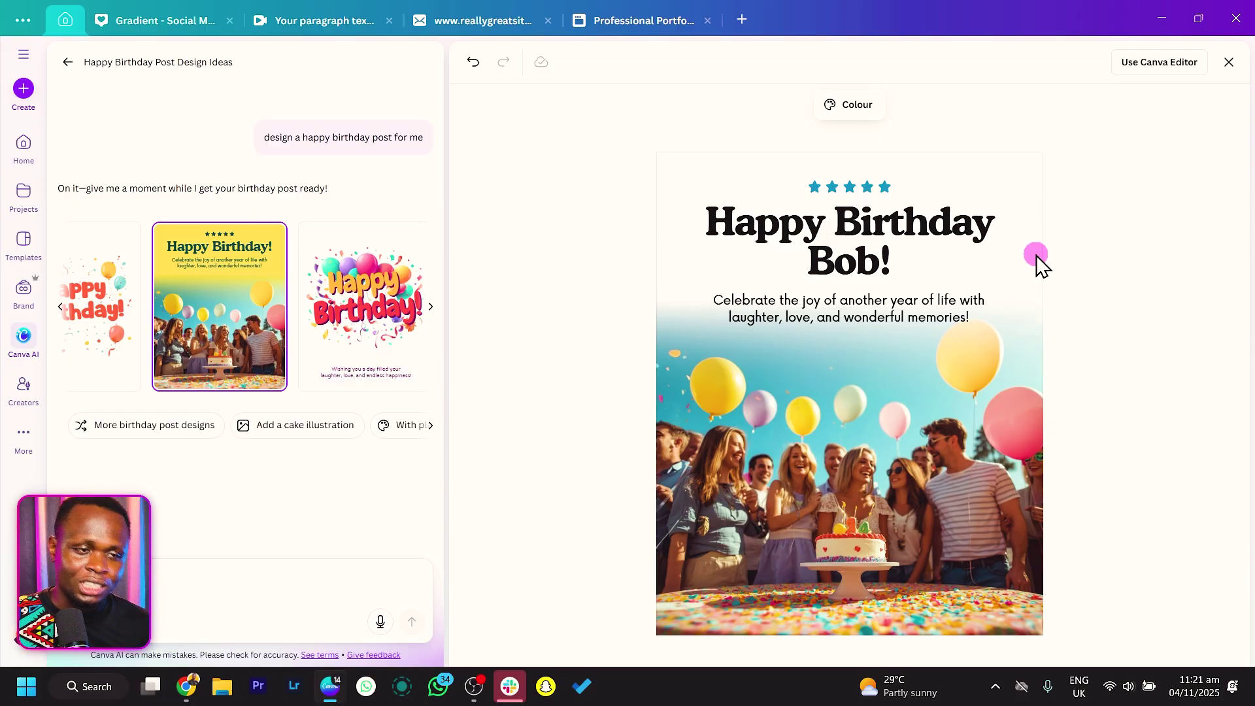
{"action": "left_click", "coordinate": [1156, 69]}
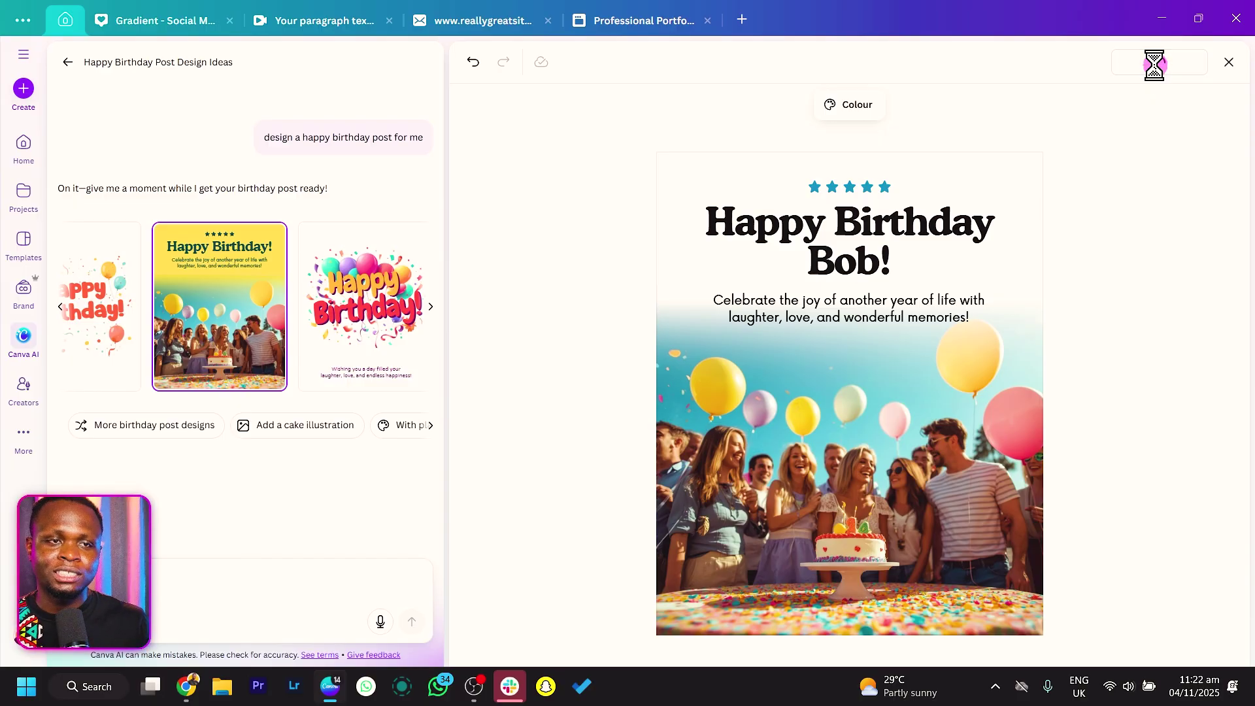